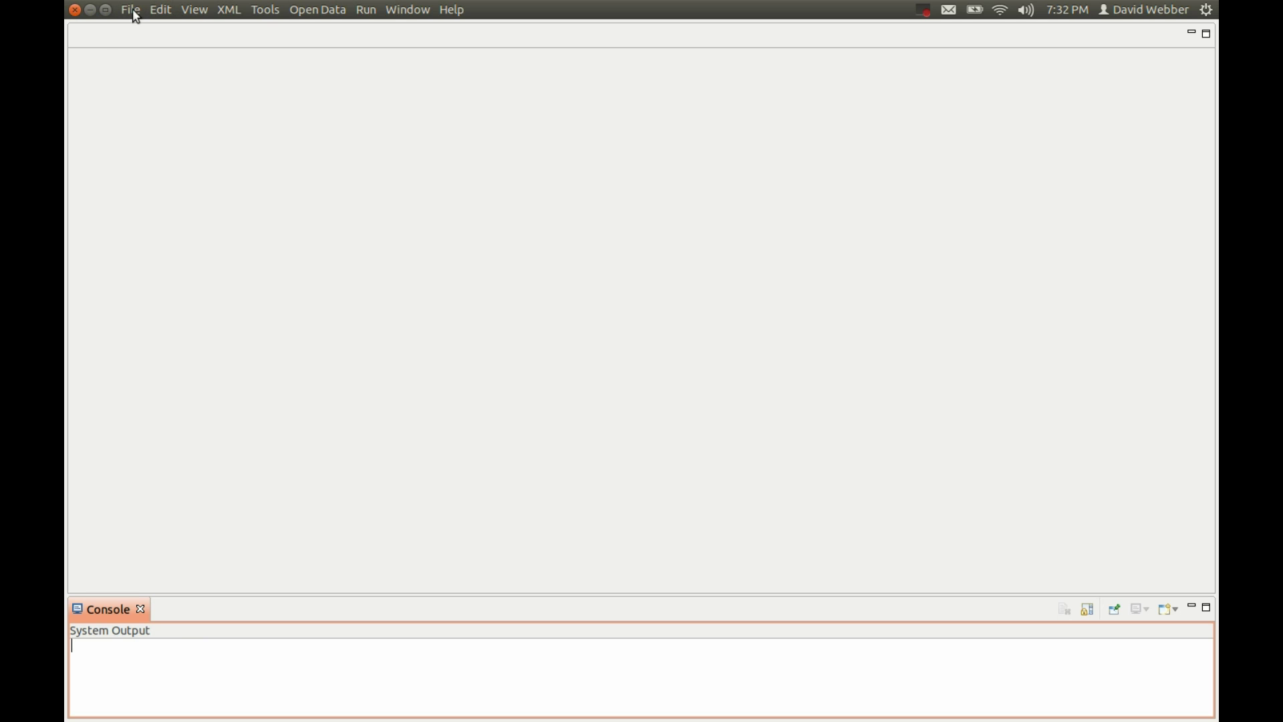
# Create a new template from the epa1-chemical-release-custom.json JSON sample
pyautogui.click(132, 11)
pyautogui.moveTo(150, 36)
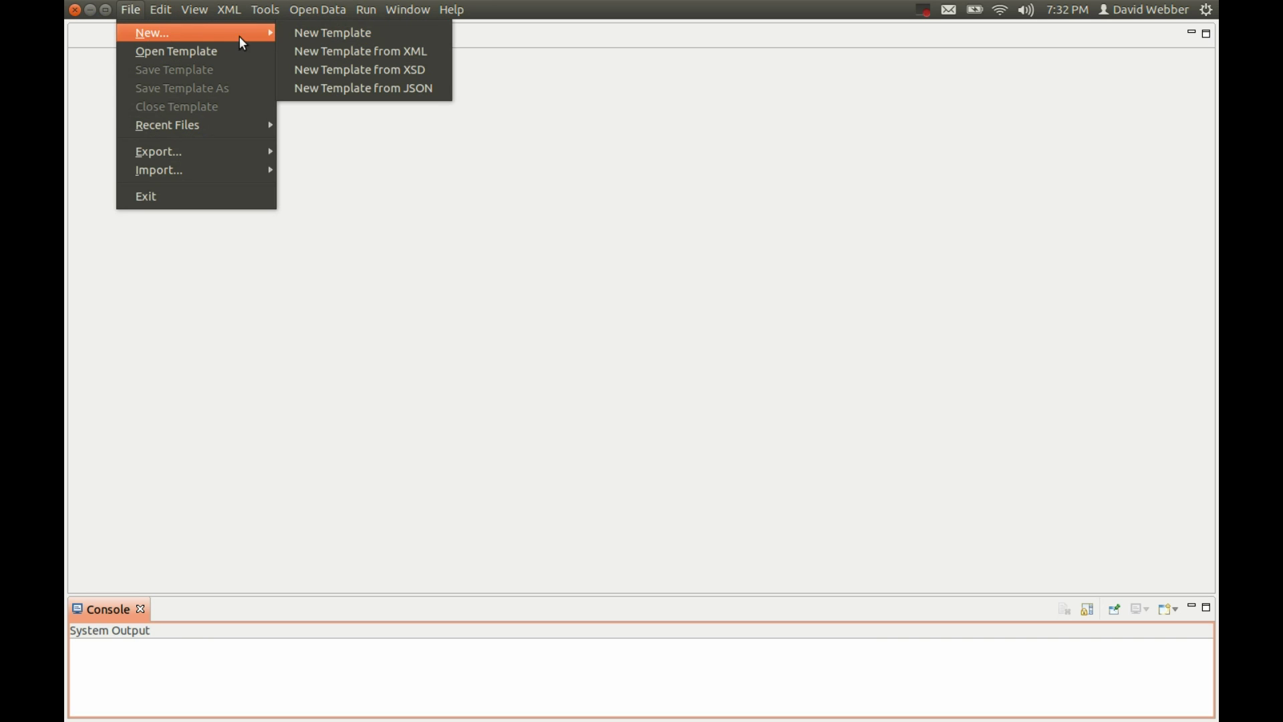
pyautogui.click(330, 94)
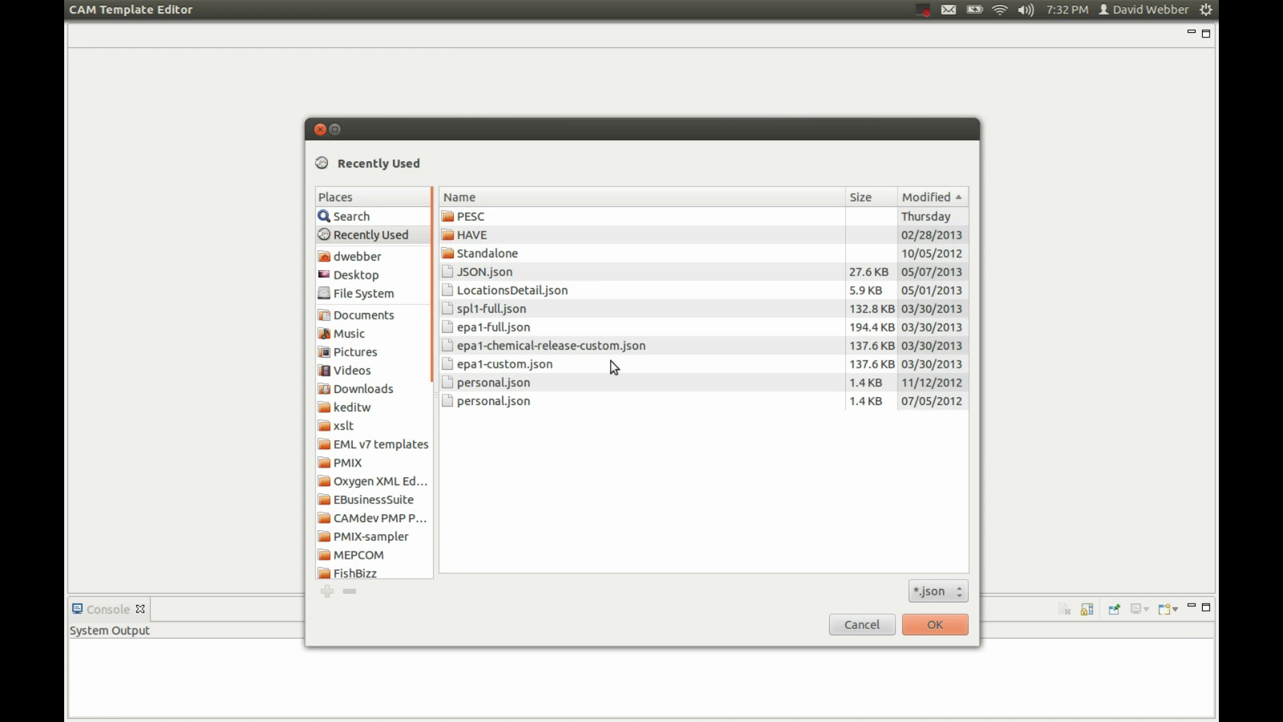
pyautogui.click(582, 355)
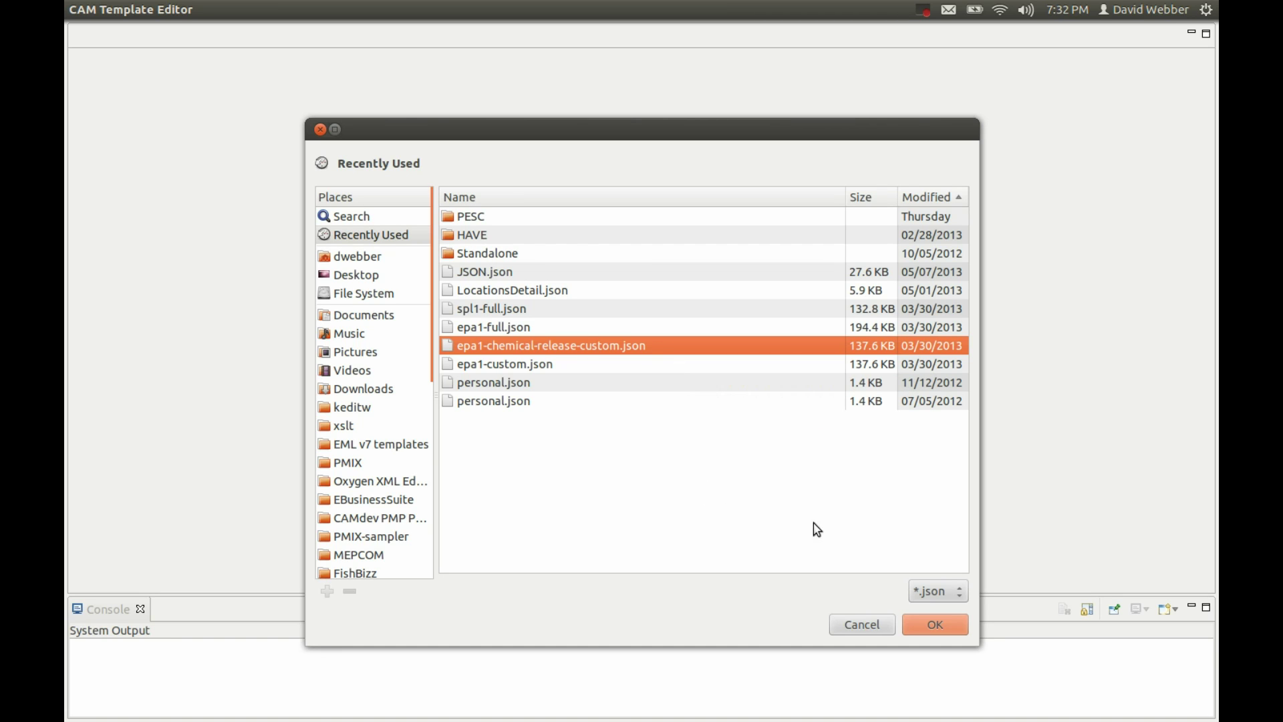
pyautogui.click(939, 623)
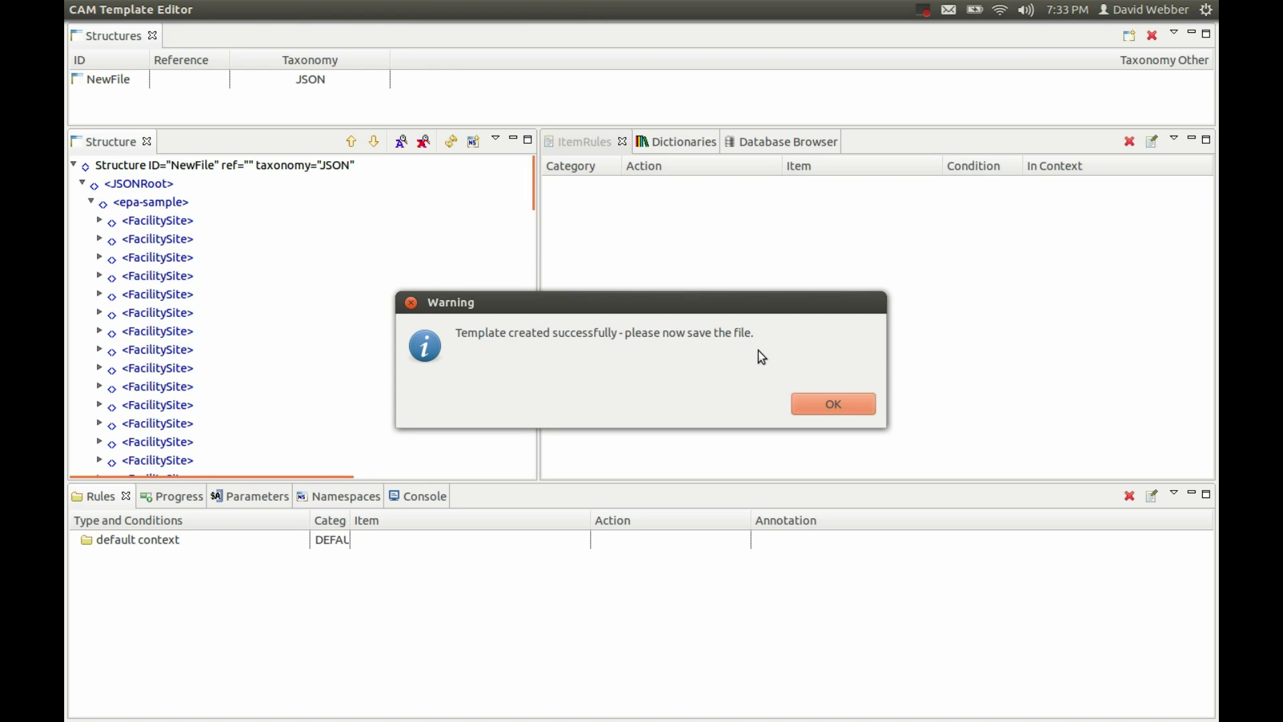
pyautogui.click(826, 405)
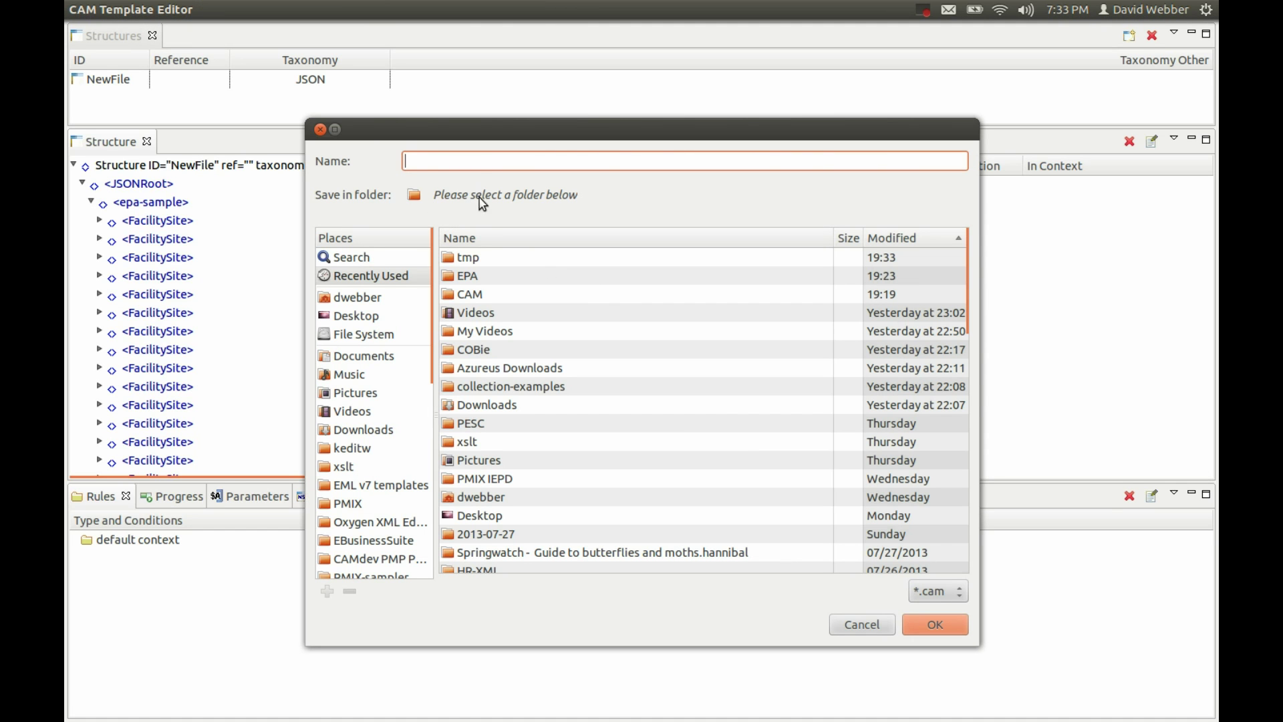
# Save the template as EPA-chemicals in the tmp folder
pyautogui.write('EPA-chemicals')
pyautogui.click(491, 256)
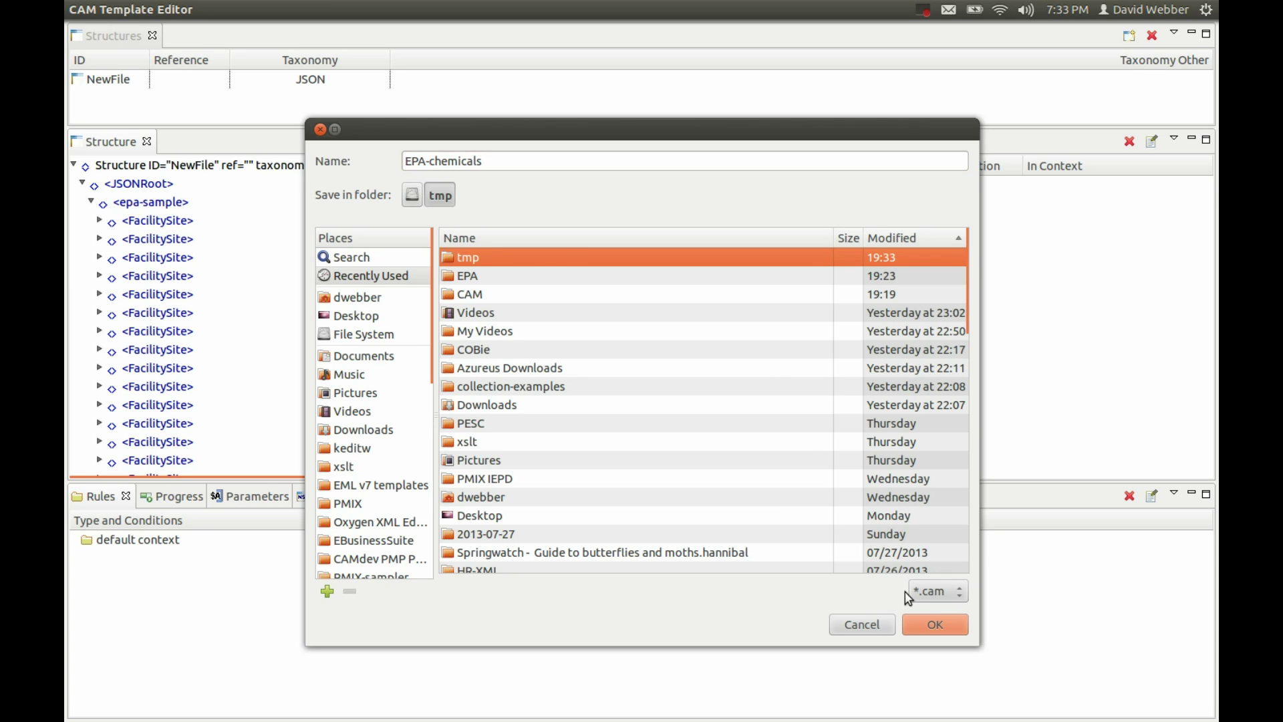
pyautogui.click(933, 625)
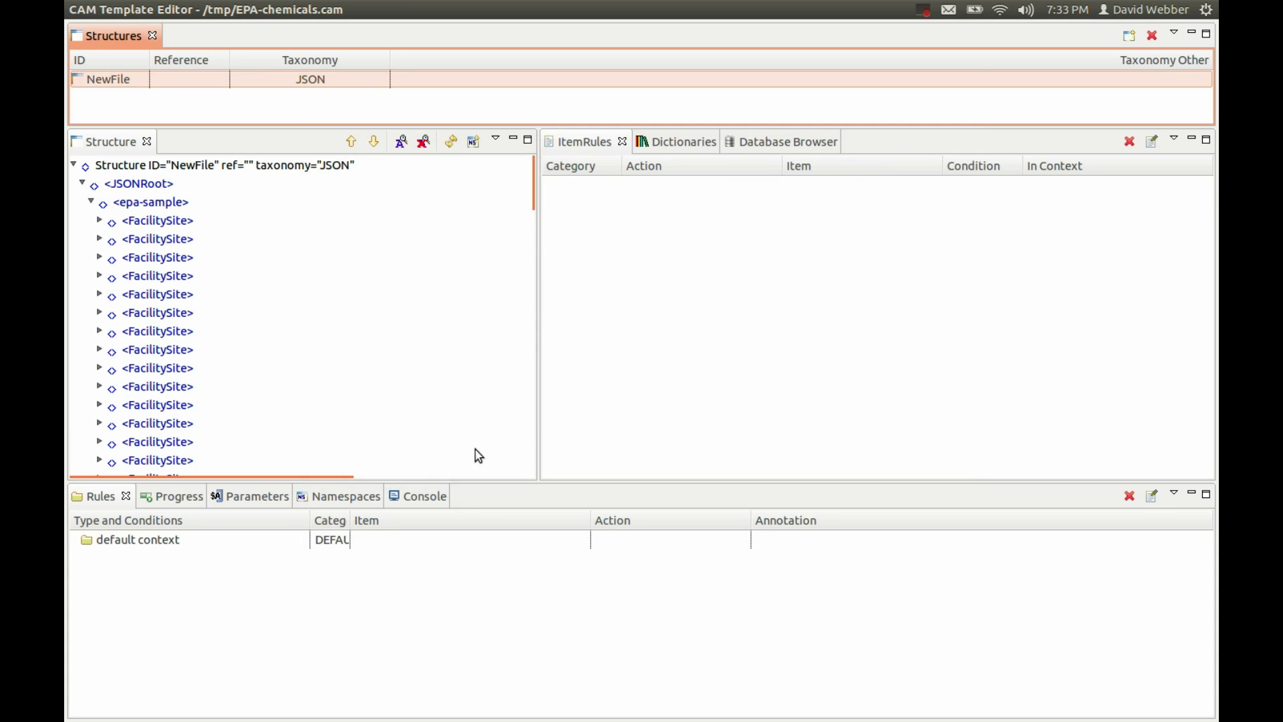
# Expand the first two FacilitySite entries to compare their fields, then collapse them
pyautogui.click(99, 220)
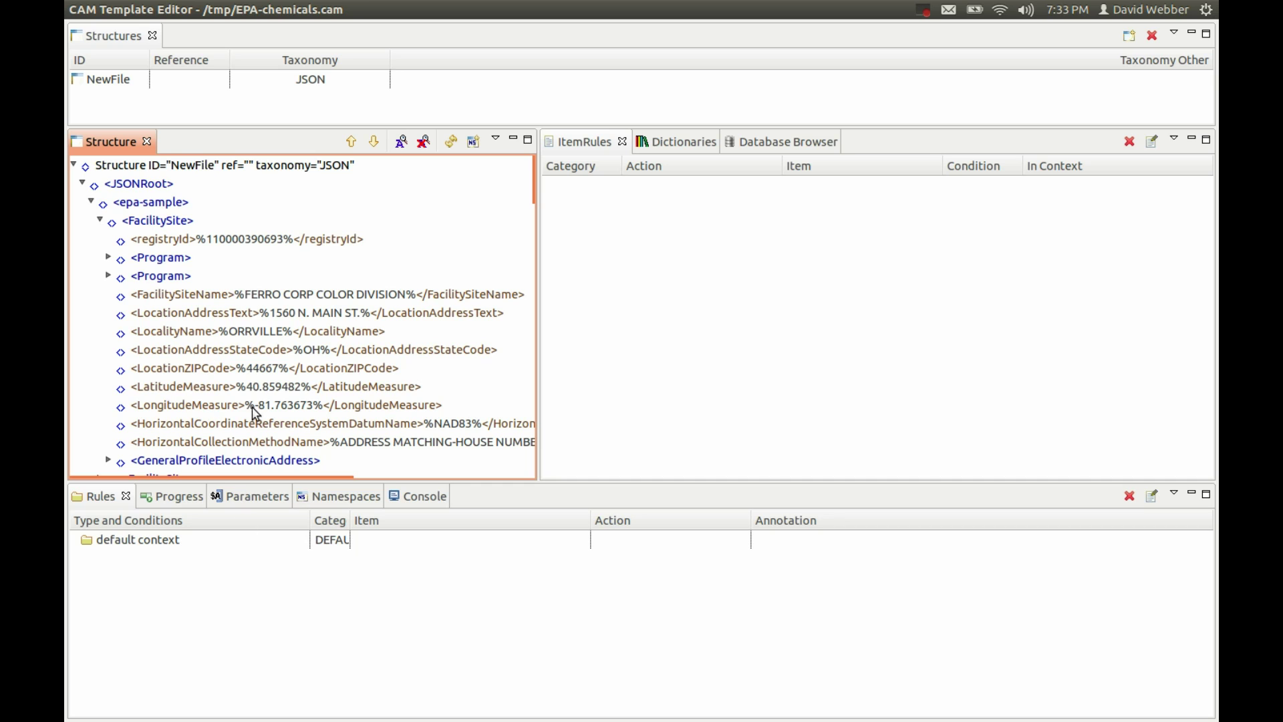
pyautogui.moveTo(539, 213); pyautogui.dragTo(543, 234)
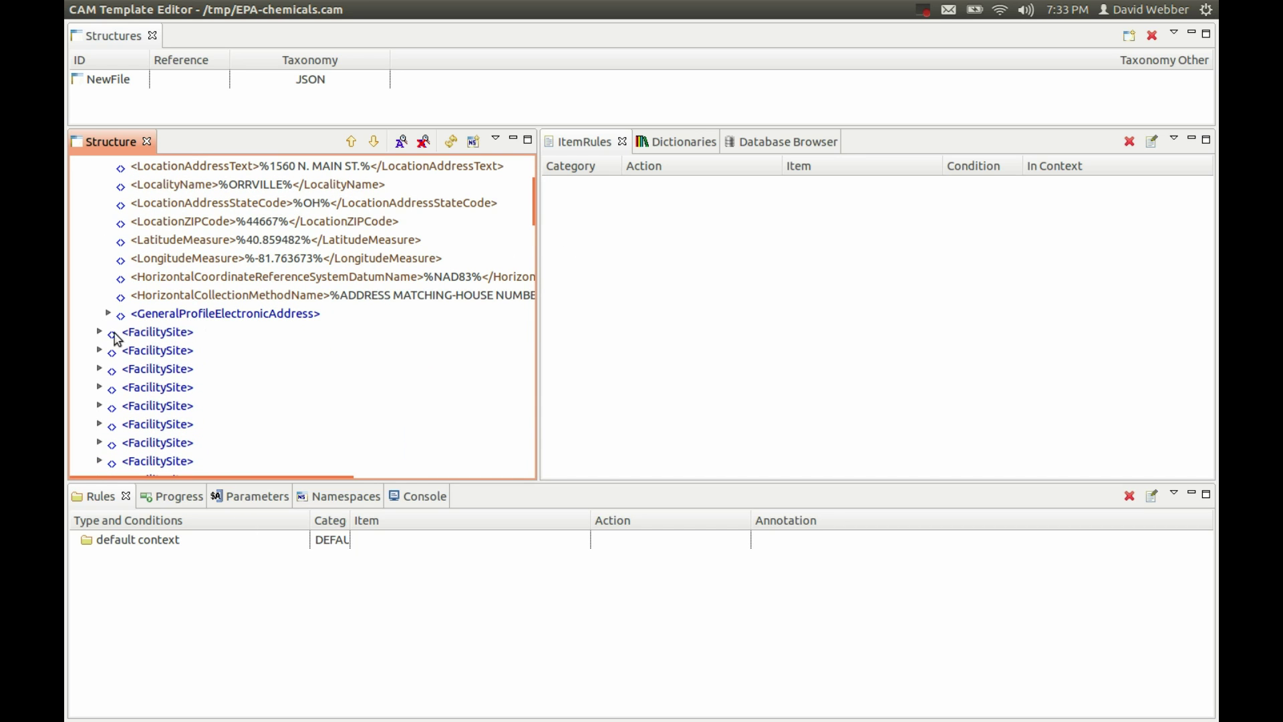
pyautogui.click(98, 332)
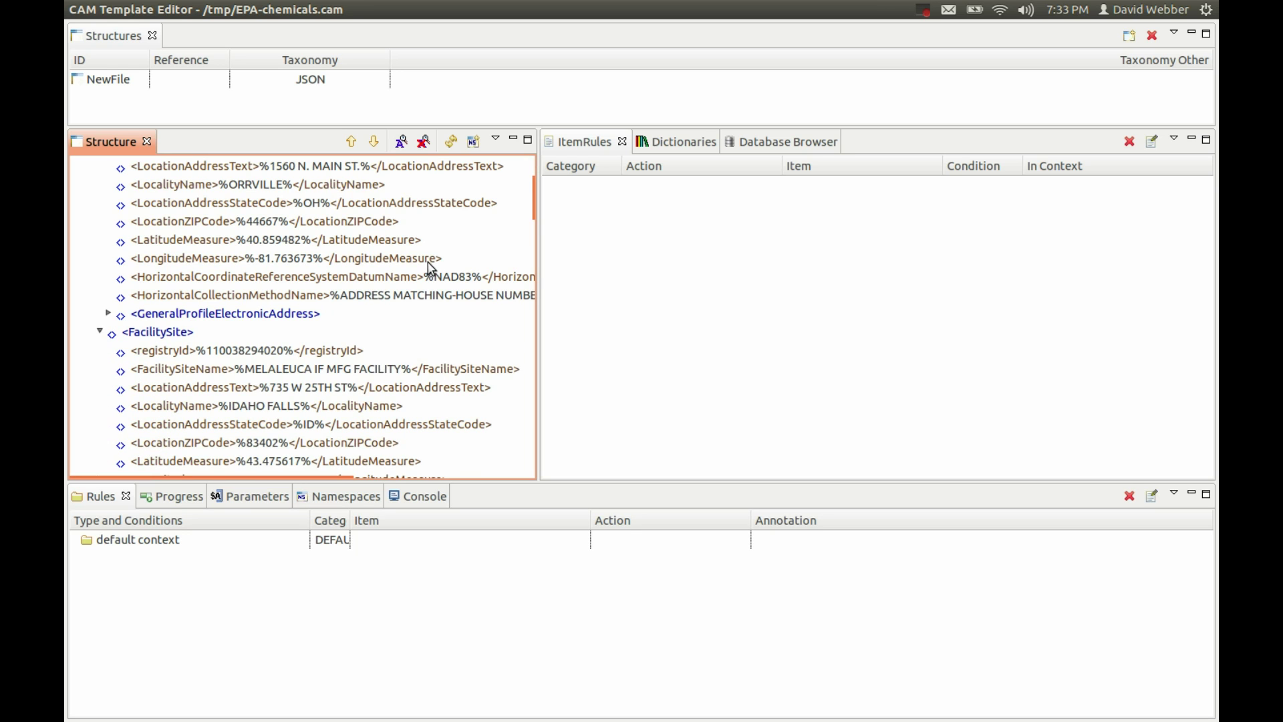
pyautogui.moveTo(540, 220)
pyautogui.moveTo(541, 224); pyautogui.dragTo(544, 201)
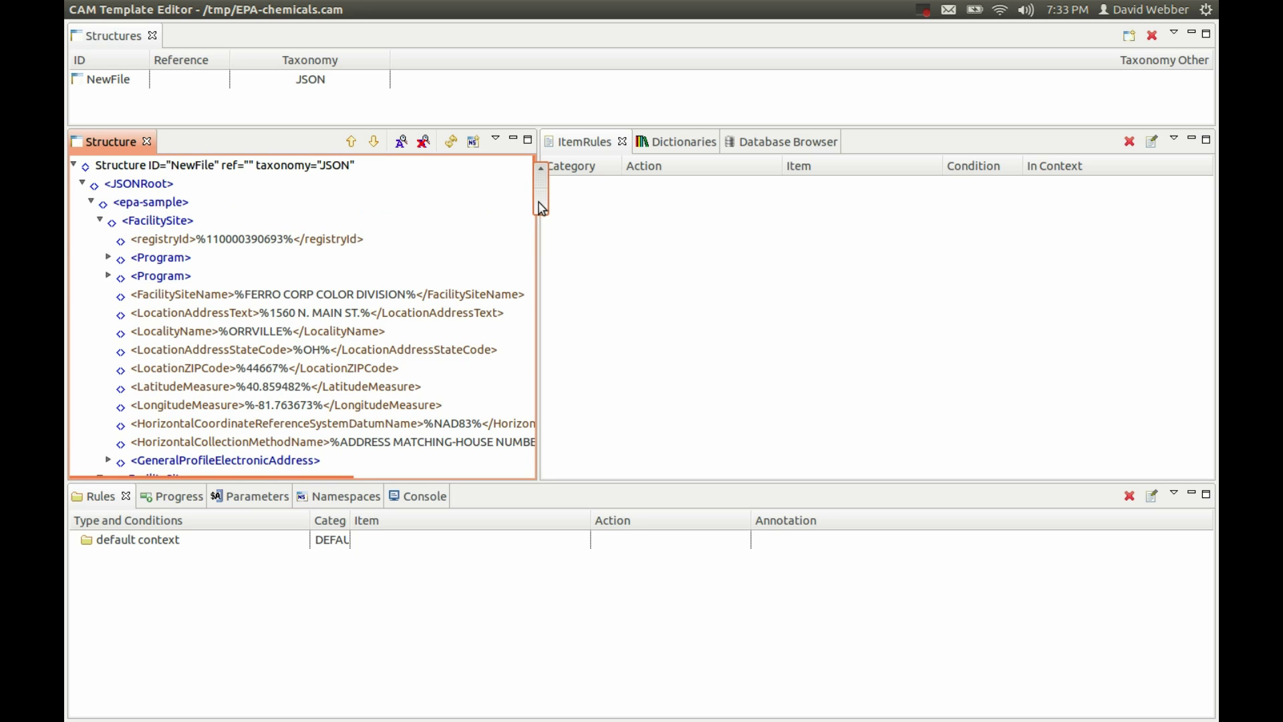
pyautogui.moveTo(546, 208)
pyautogui.mouseDown()
pyautogui.moveTo(540, 245)
pyautogui.moveTo(535, 229)
pyautogui.mouseUp()
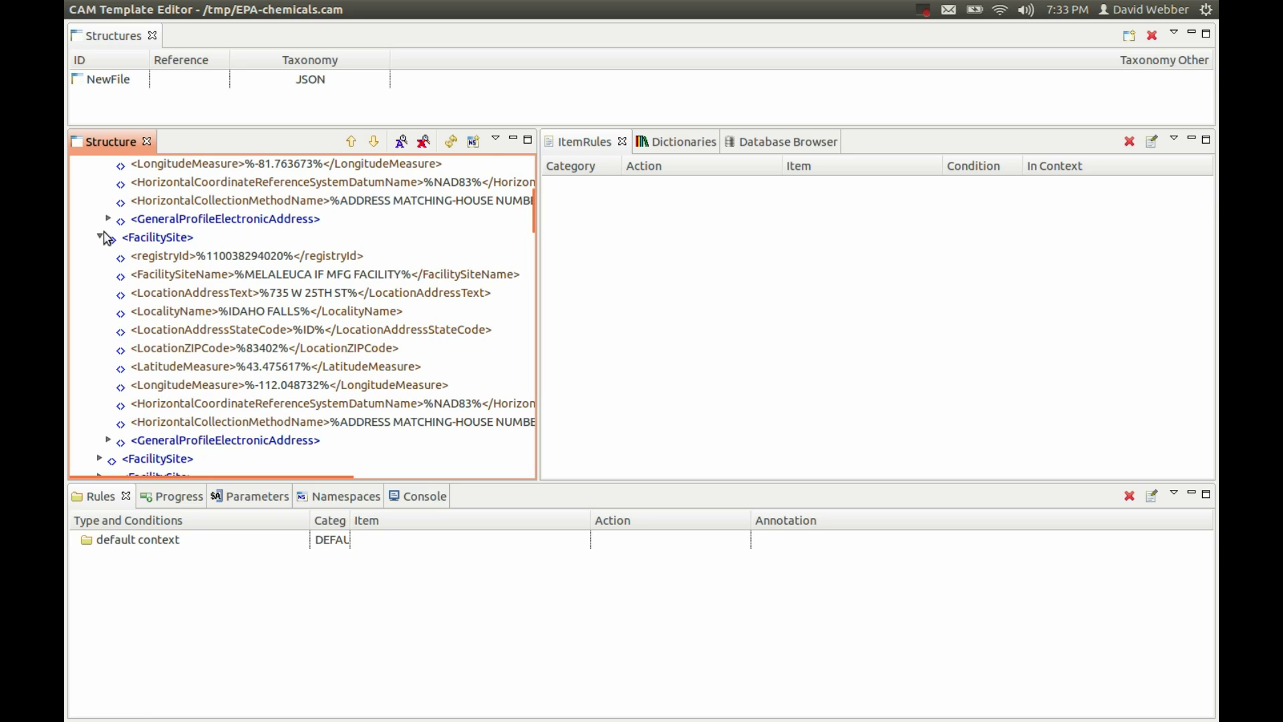
pyautogui.click(99, 237)
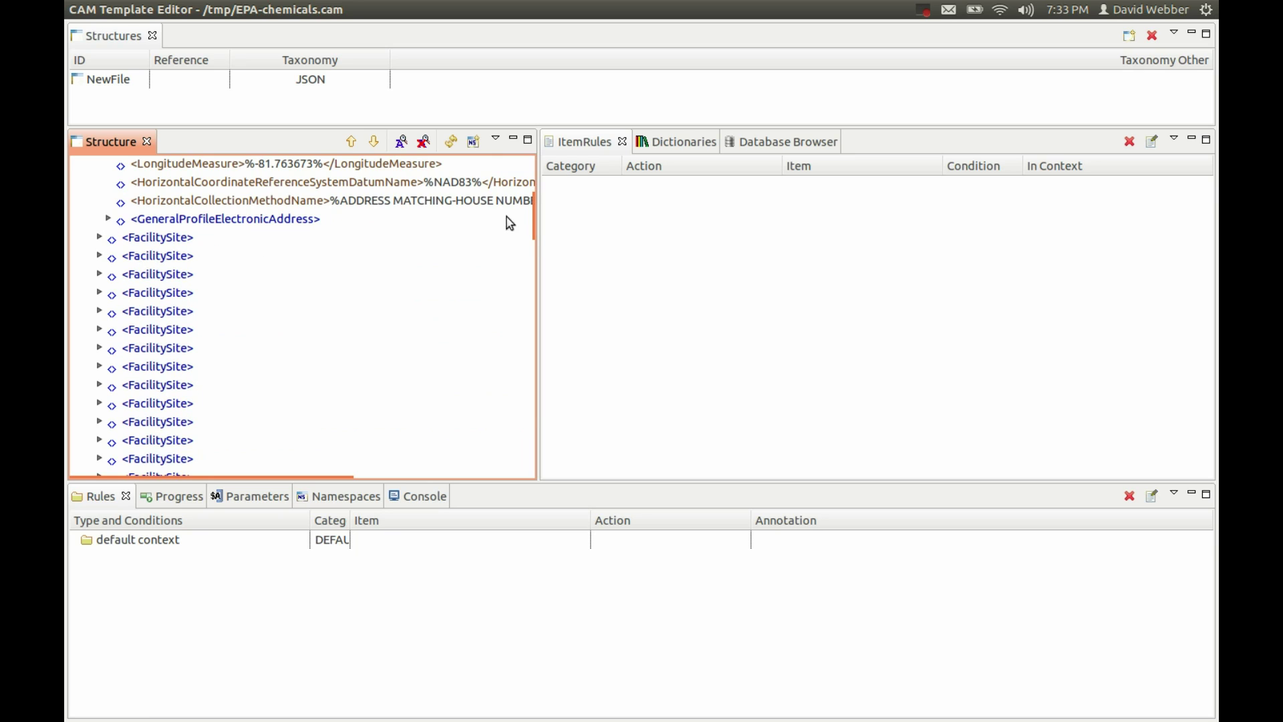
# Select the second through last FacilitySite entries and delete them
pyautogui.click(158, 239)
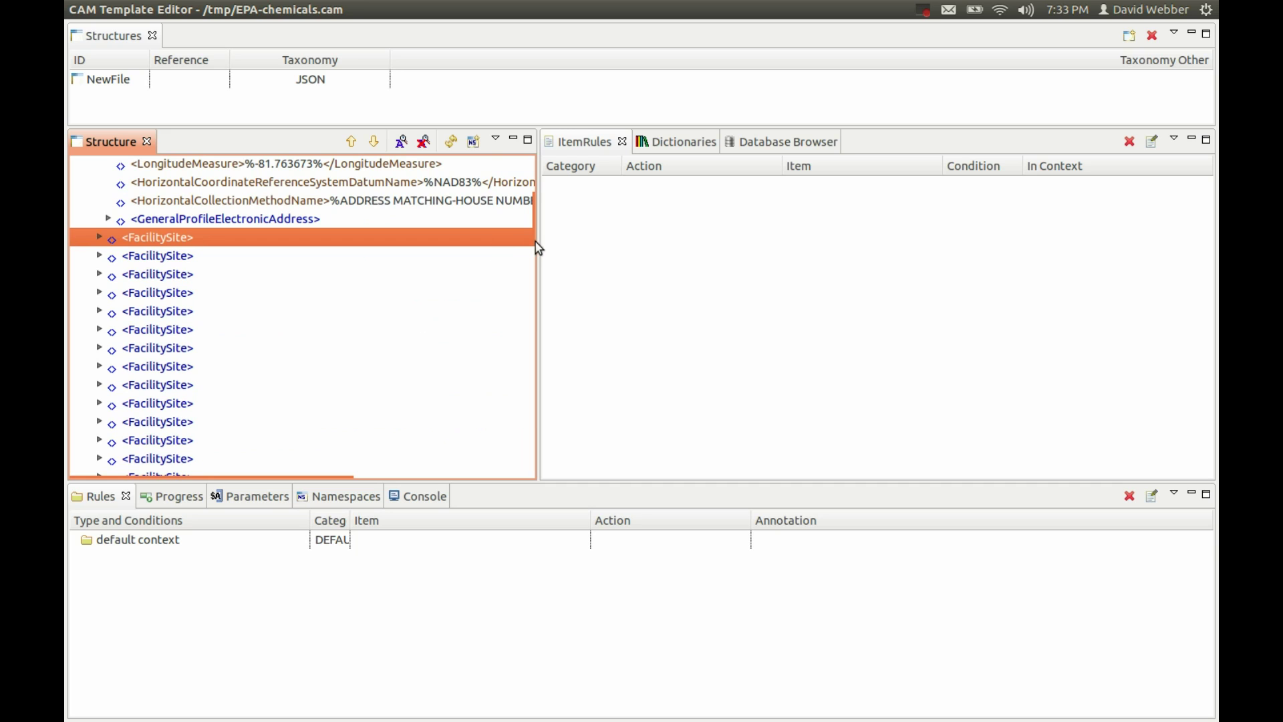
pyautogui.click(528, 349)
pyautogui.moveTo(528, 350); pyautogui.dragTo(538, 475)
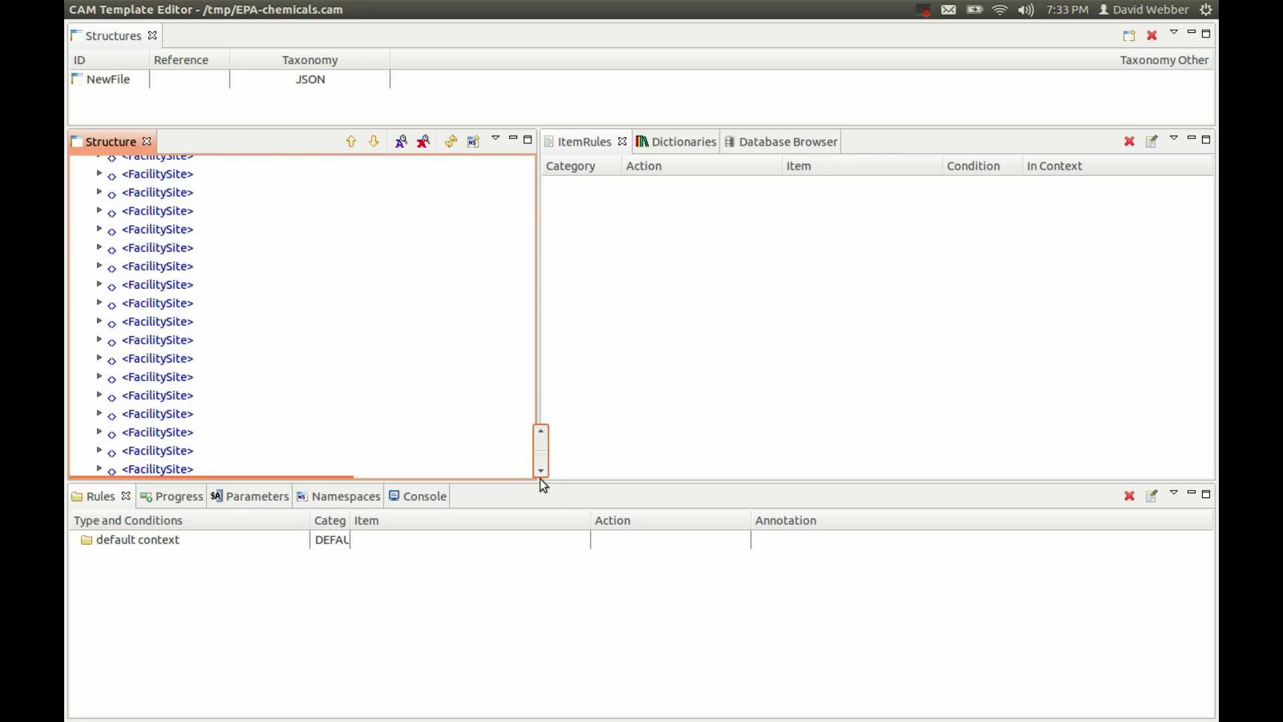
pyautogui.keyDown('shift'); pyautogui.click(158, 469); pyautogui.keyUp('shift')
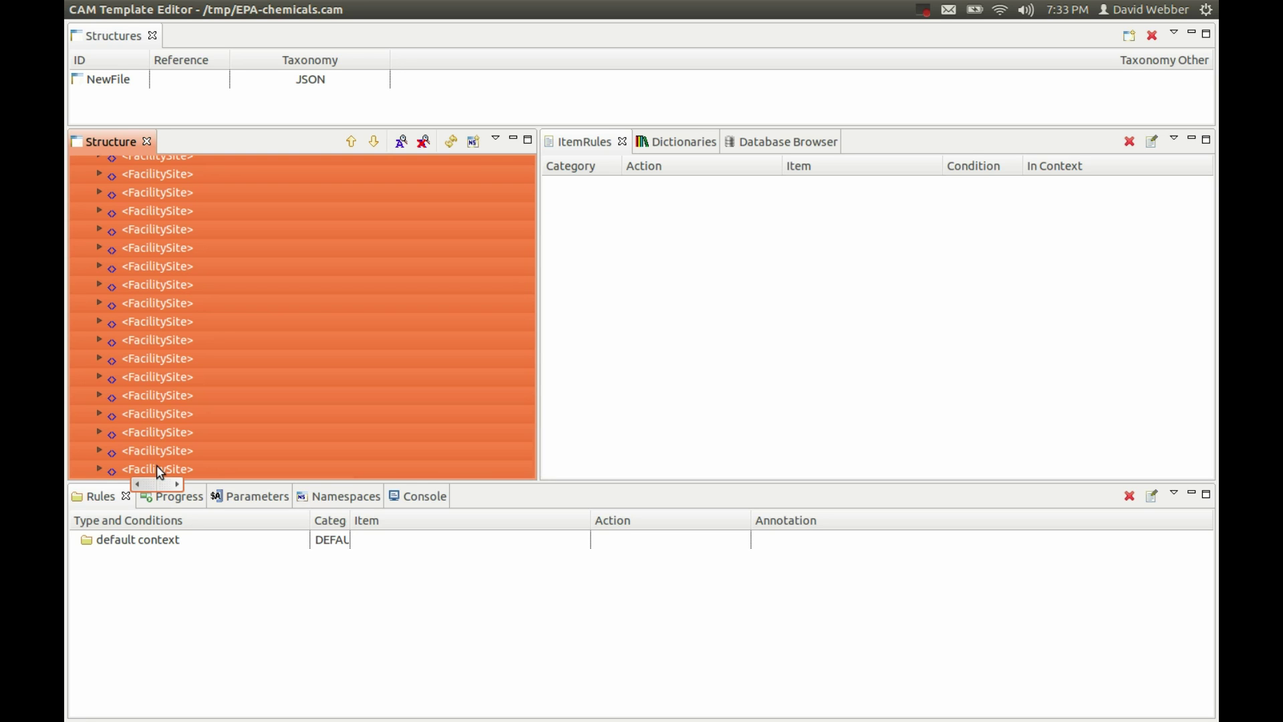
pyautogui.rightClick(158, 342)
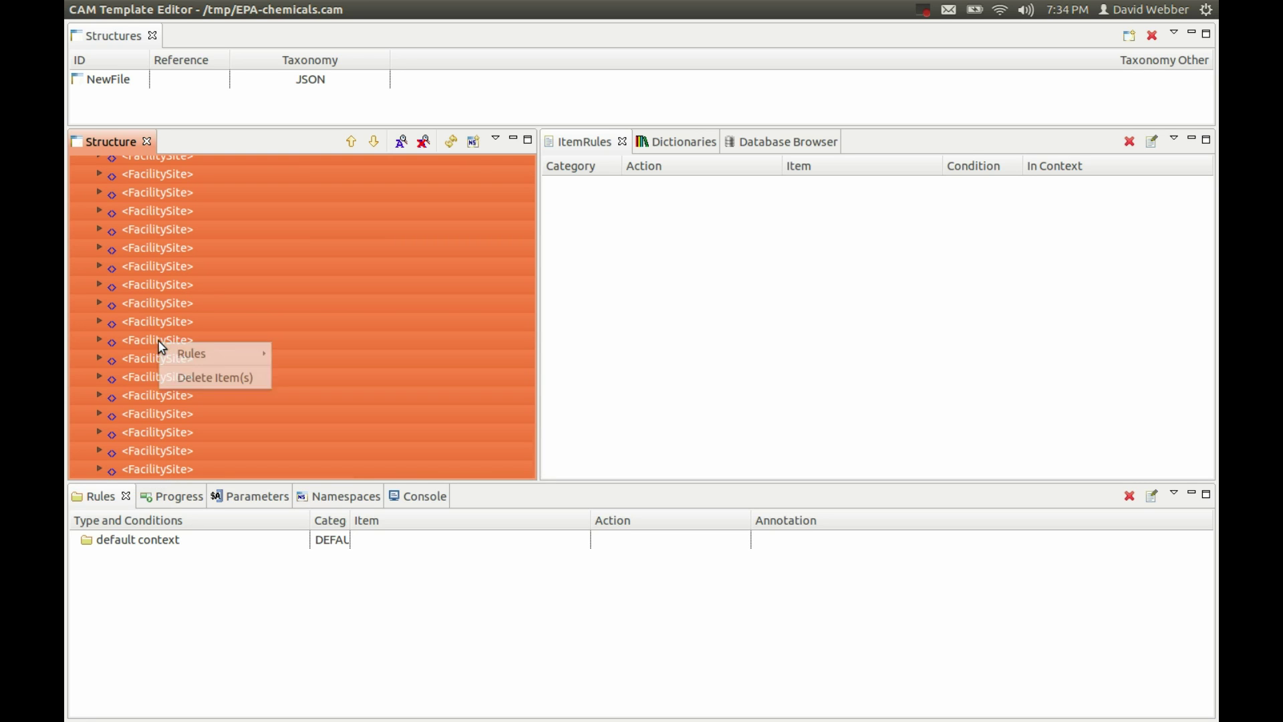
pyautogui.click(187, 376)
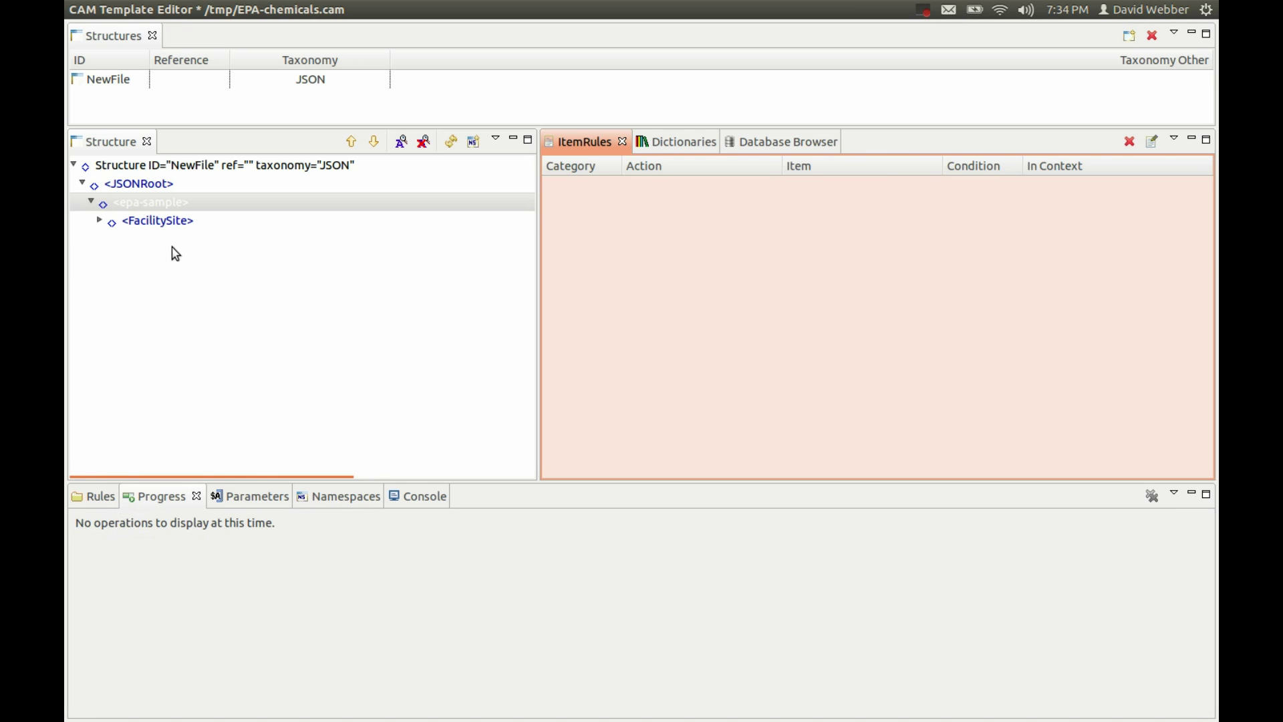
# Delete the duplicate second Program element inside FacilitySite
pyautogui.click(100, 221)
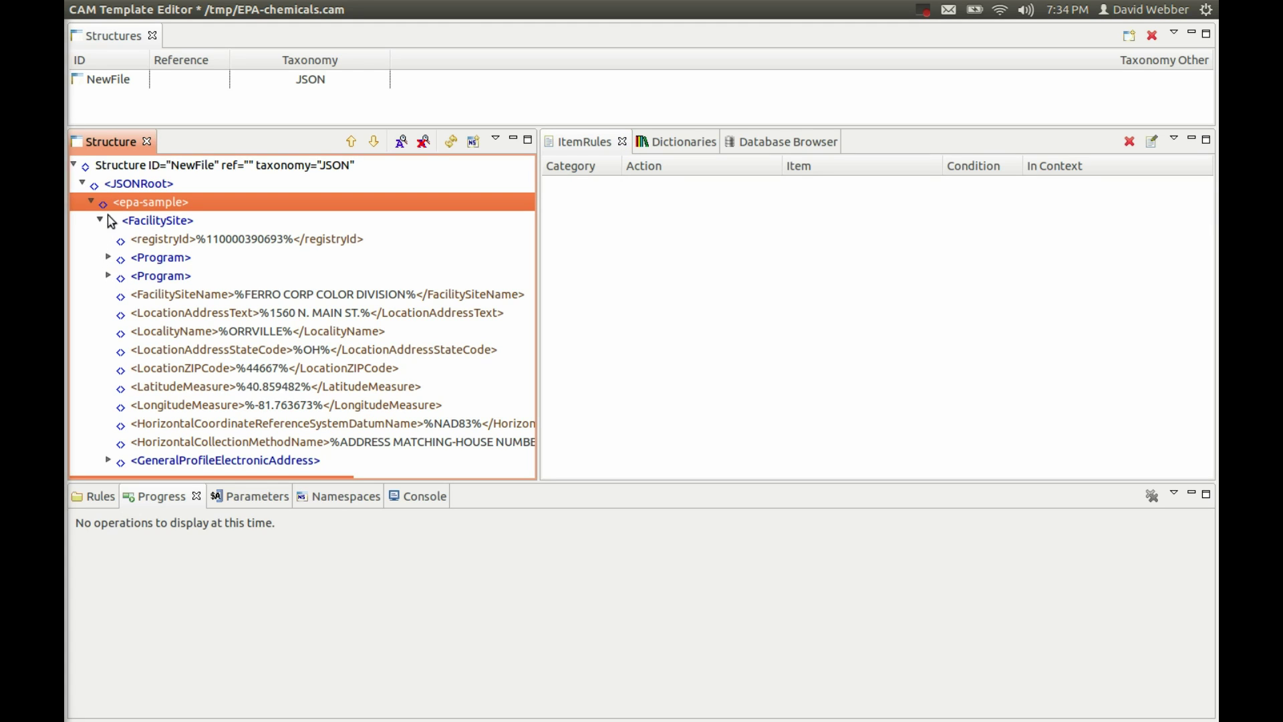
pyautogui.click(100, 221)
pyautogui.click(101, 221)
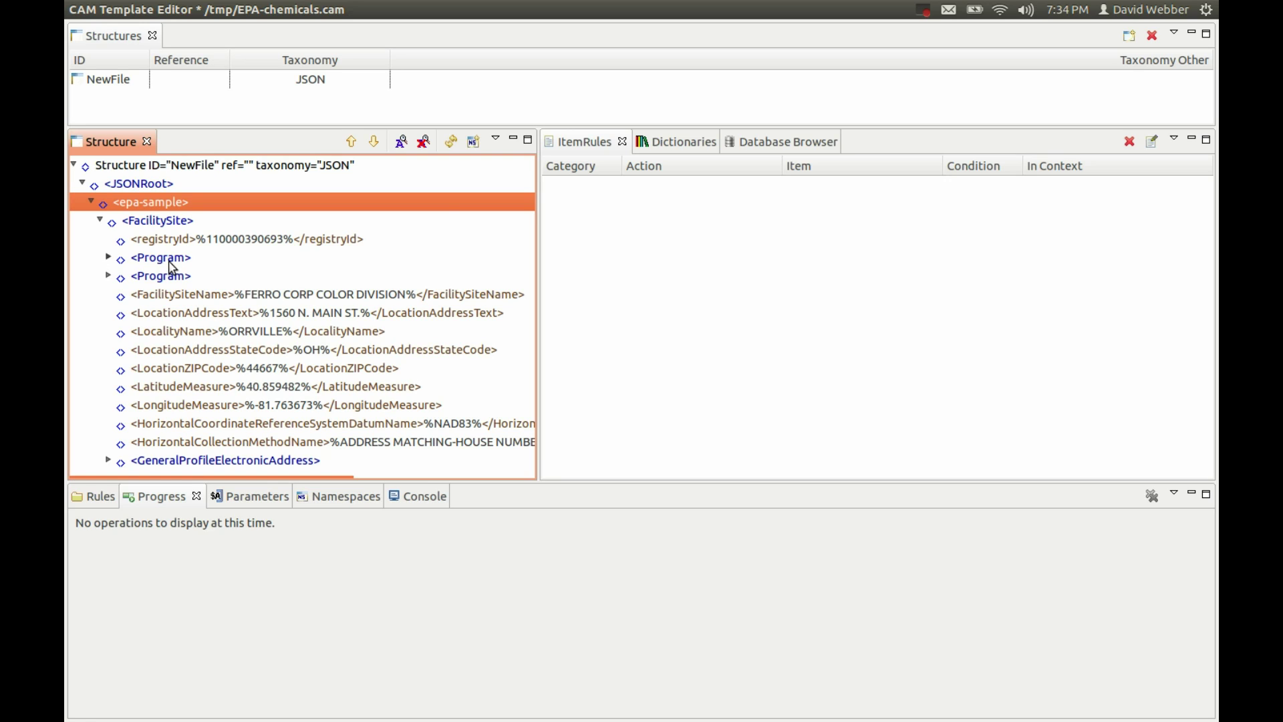
pyautogui.click(166, 278)
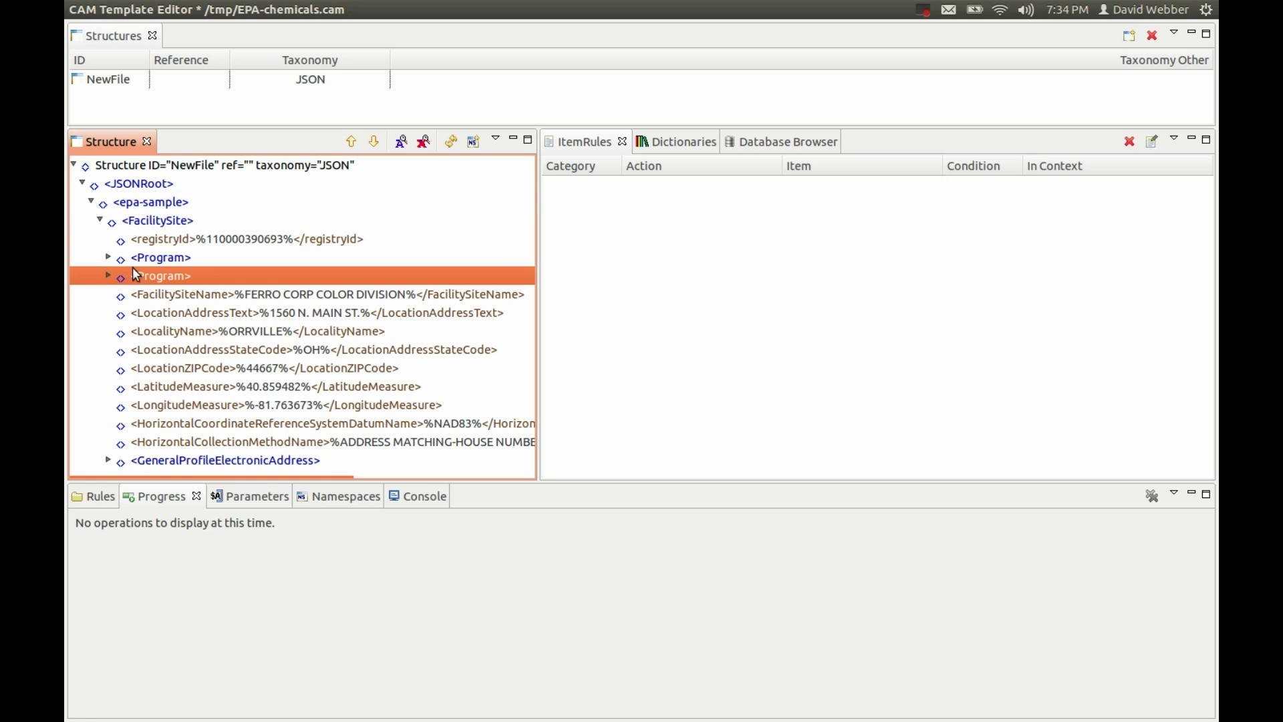
pyautogui.rightClick(166, 283)
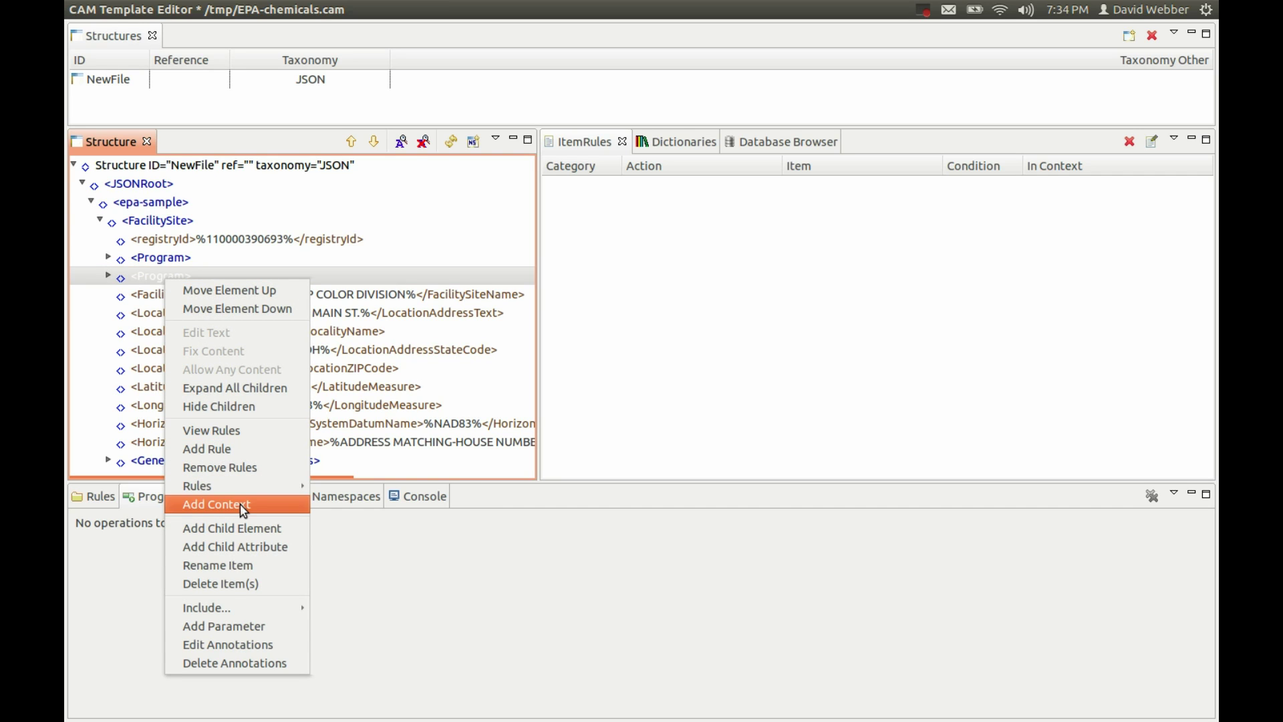
pyautogui.click(226, 584)
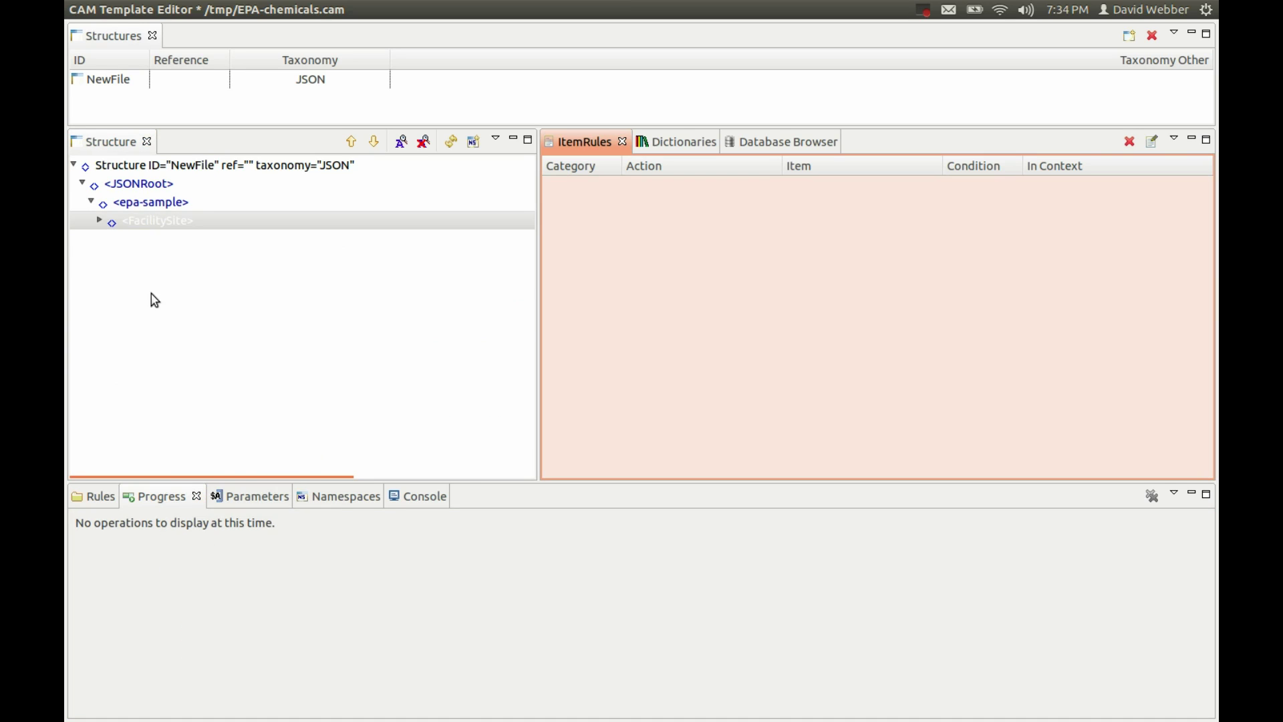
# Make the remaining Program element repeatable and optional
pyautogui.click(100, 222)
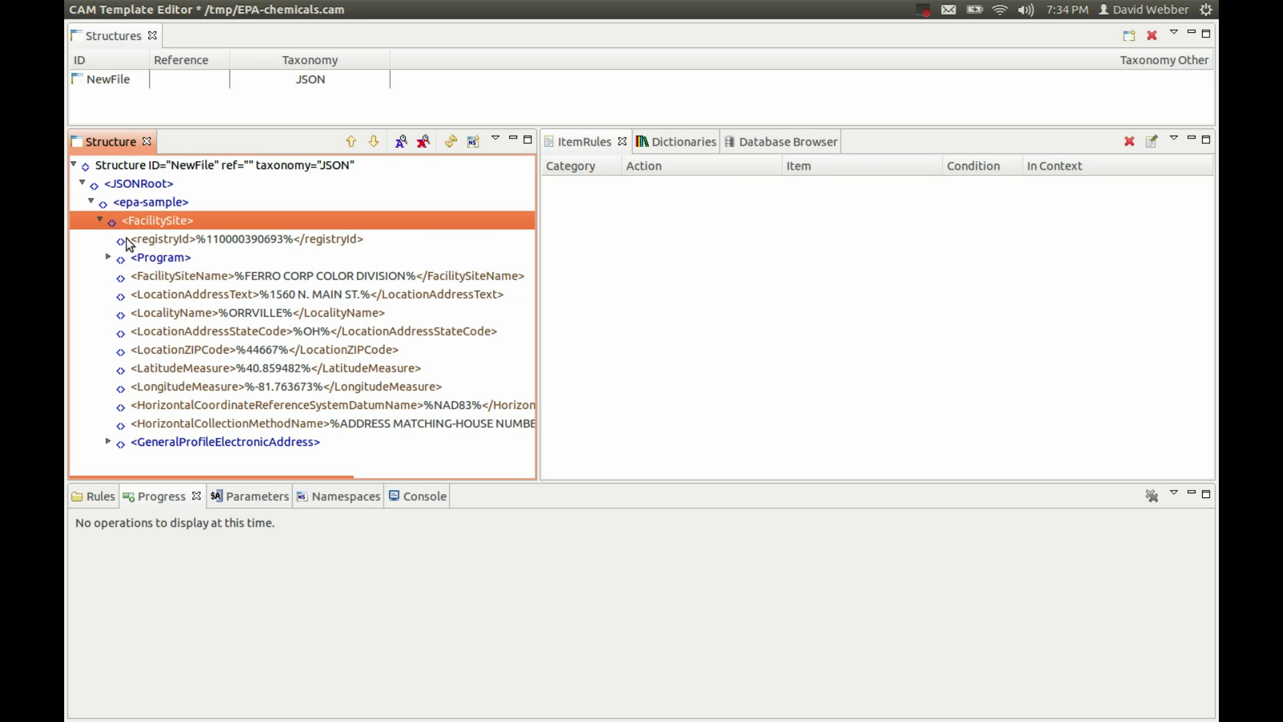
pyautogui.click(178, 263)
pyautogui.rightClick(184, 264)
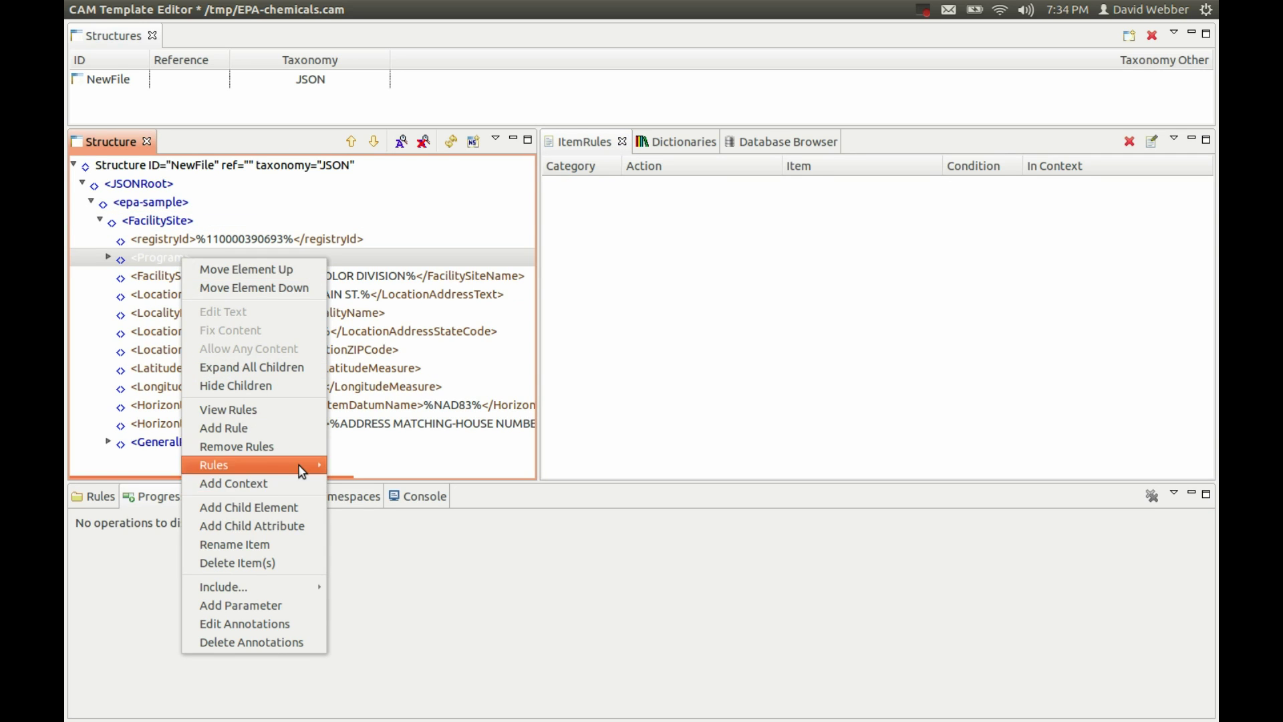
pyautogui.moveTo(303, 467)
pyautogui.click(355, 483)
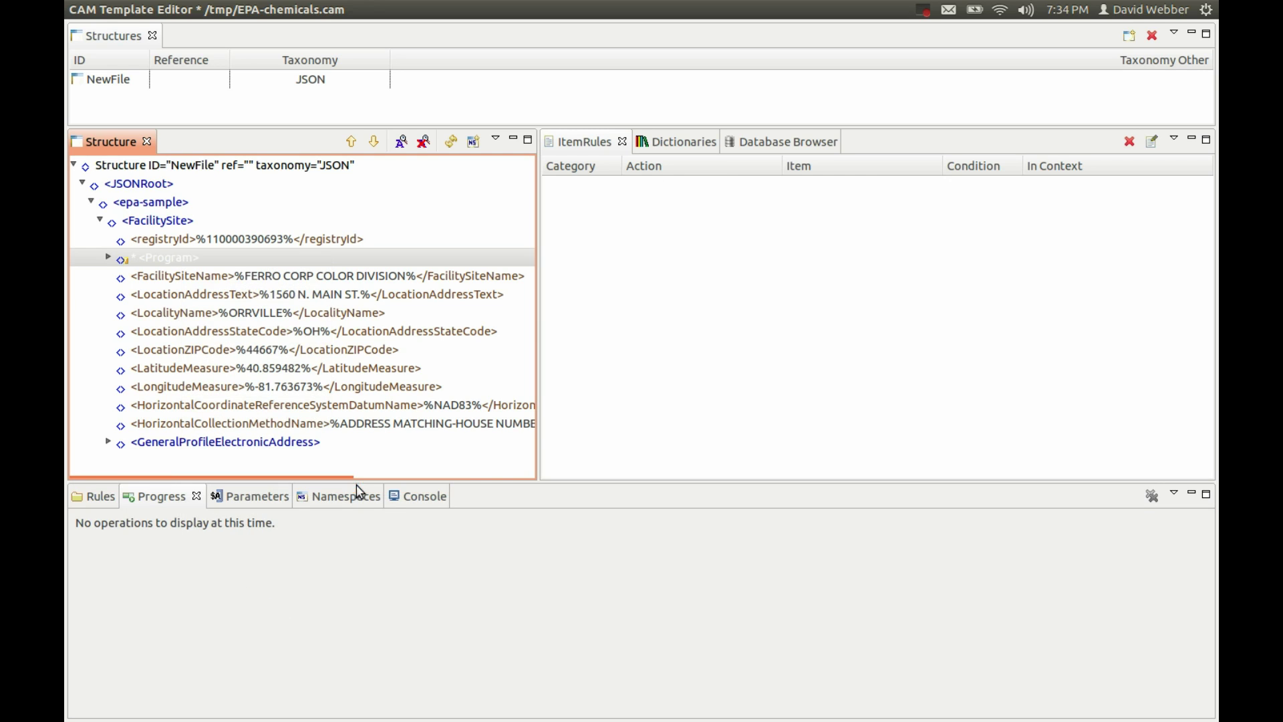
pyautogui.rightClick(184, 261)
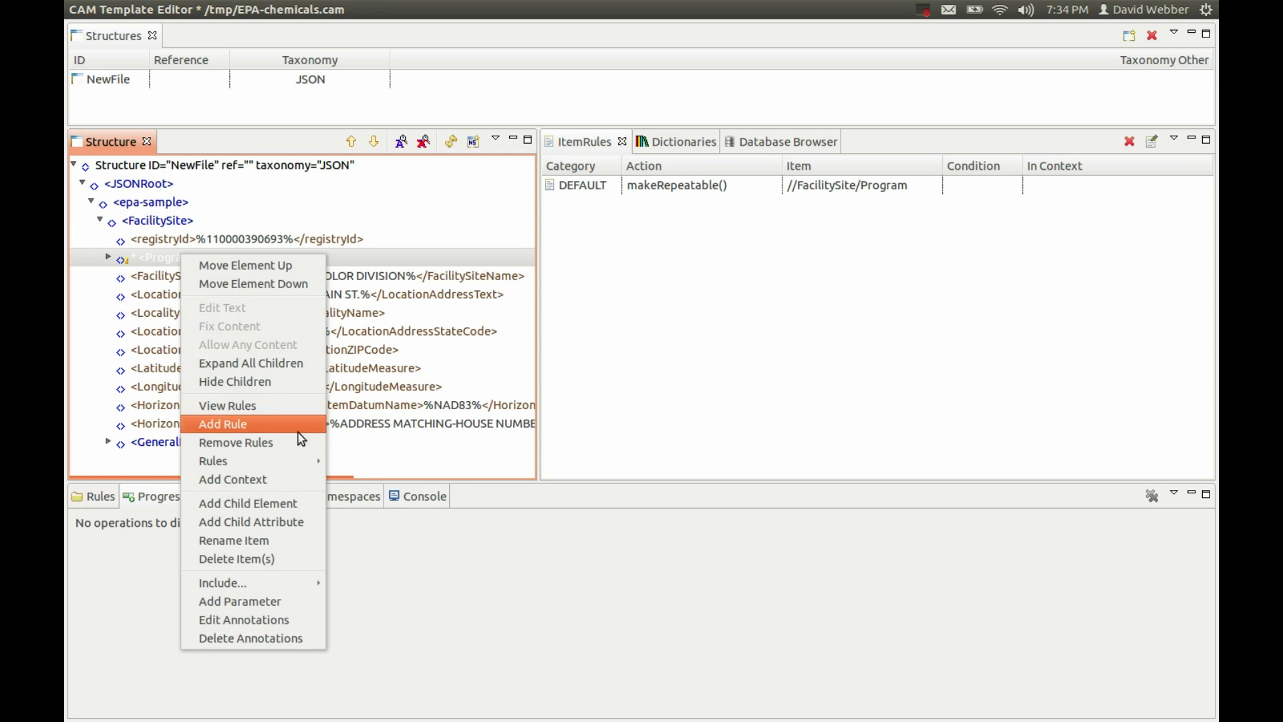
pyautogui.moveTo(314, 463)
pyautogui.click(421, 466)
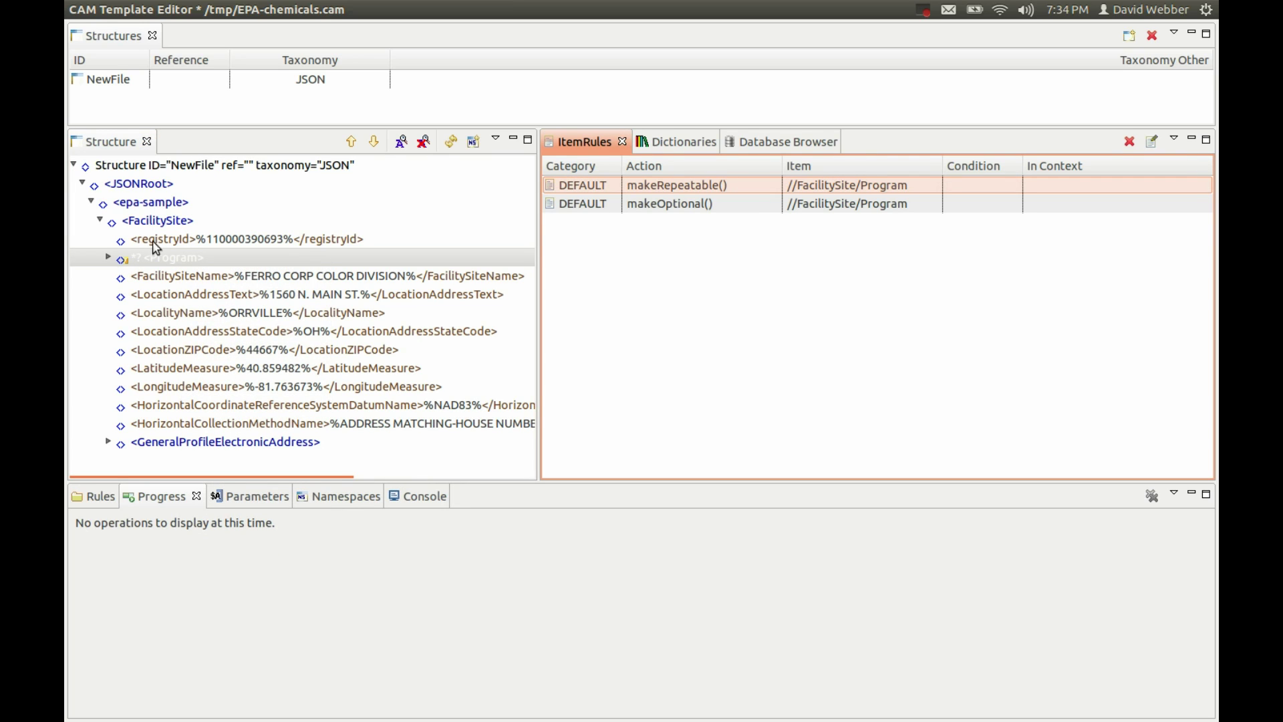
# Give FacilitySite a makeRepeatable rule and save the template
pyautogui.click(165, 226)
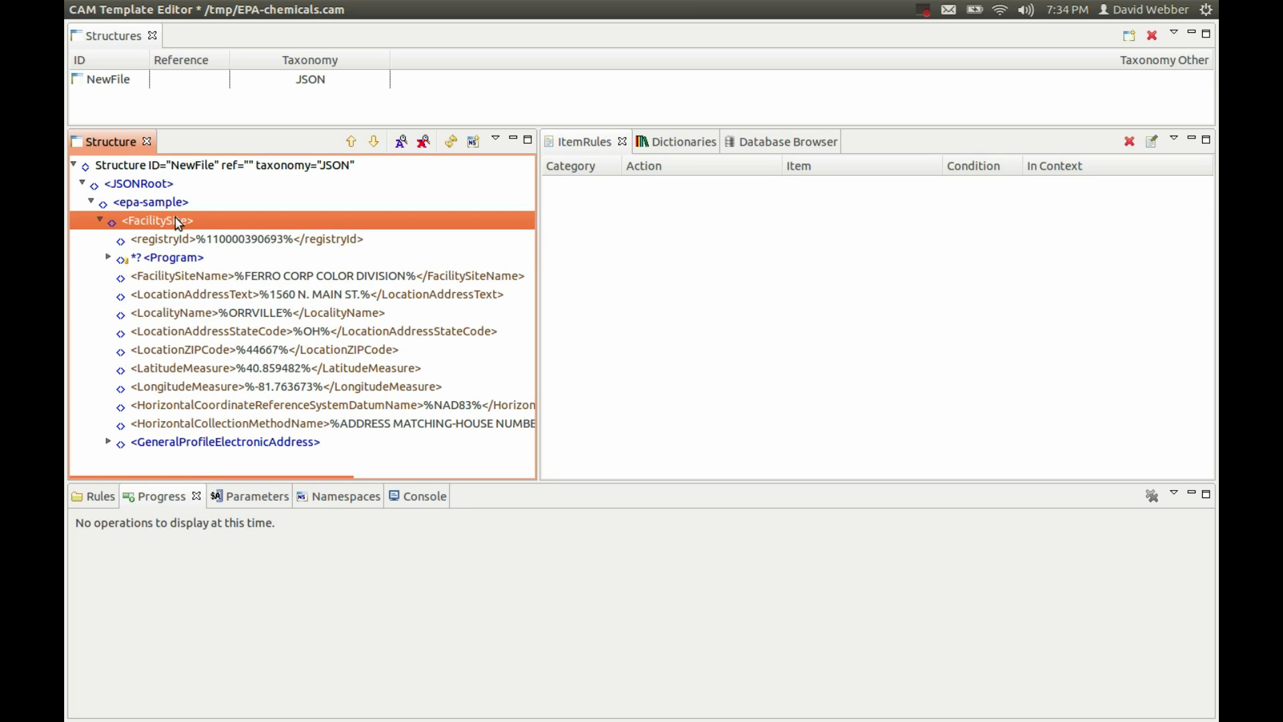
pyautogui.rightClick(204, 221)
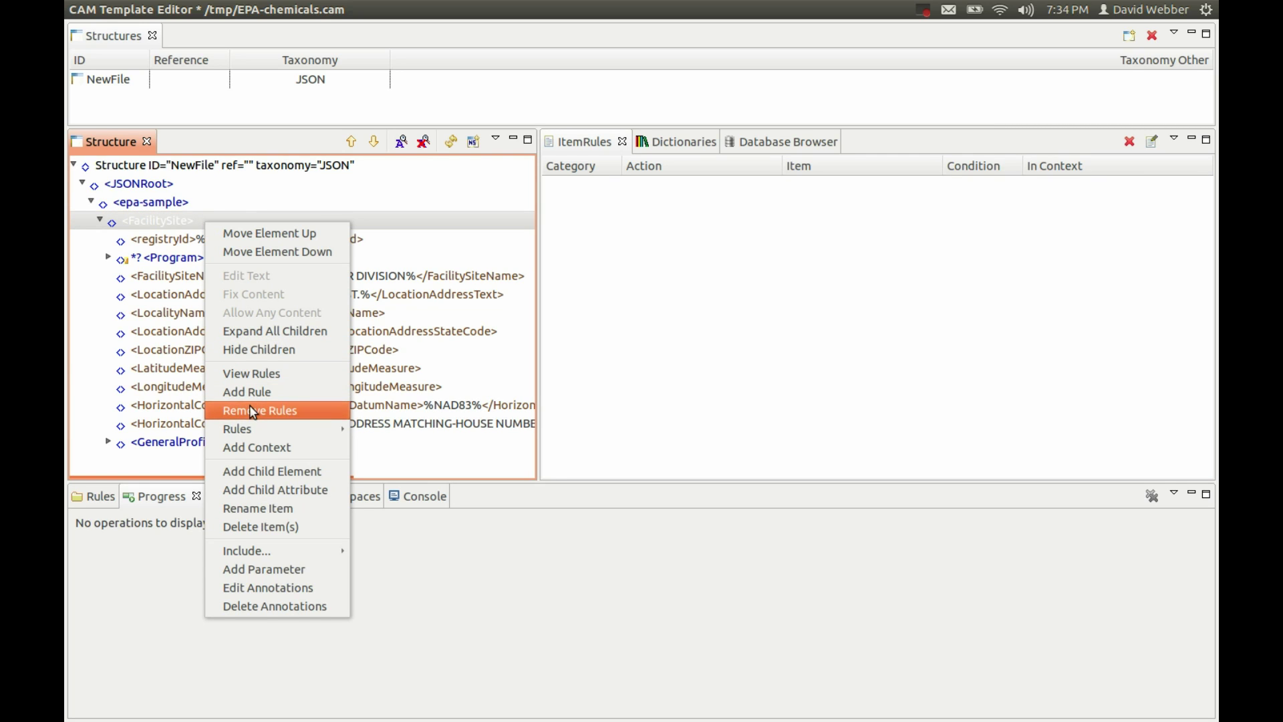
pyautogui.moveTo(254, 434)
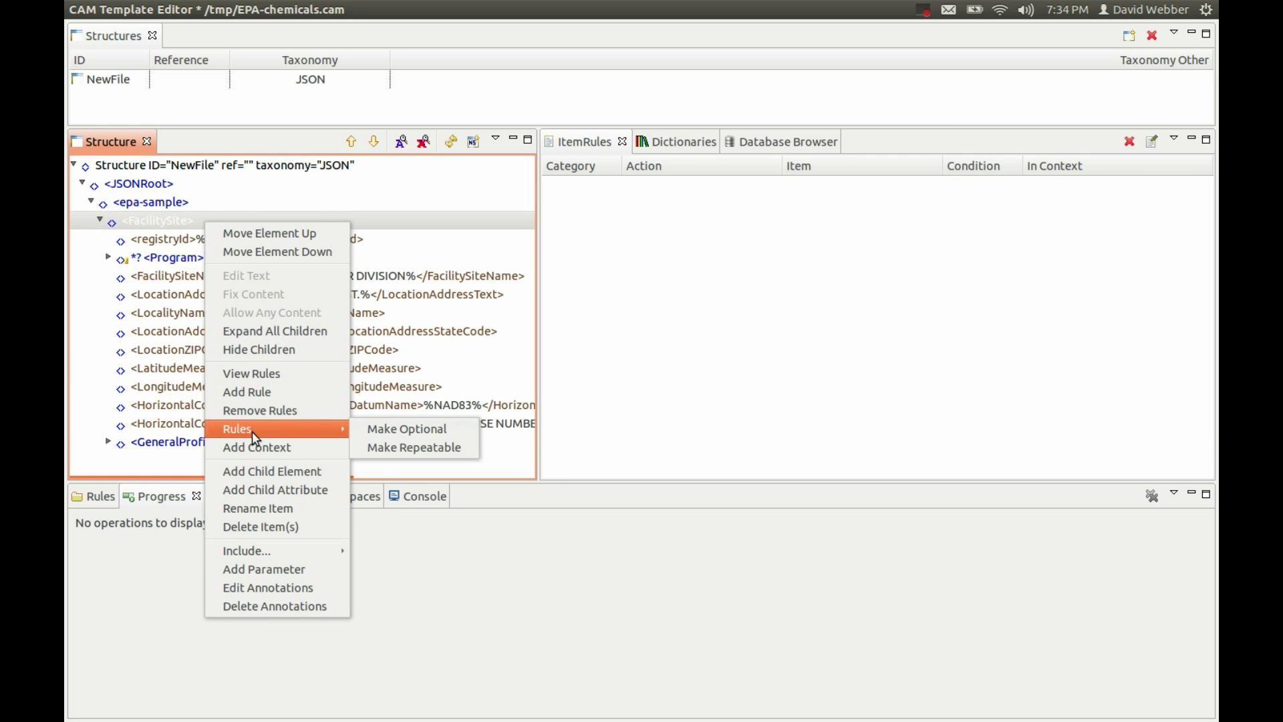
pyautogui.click(373, 448)
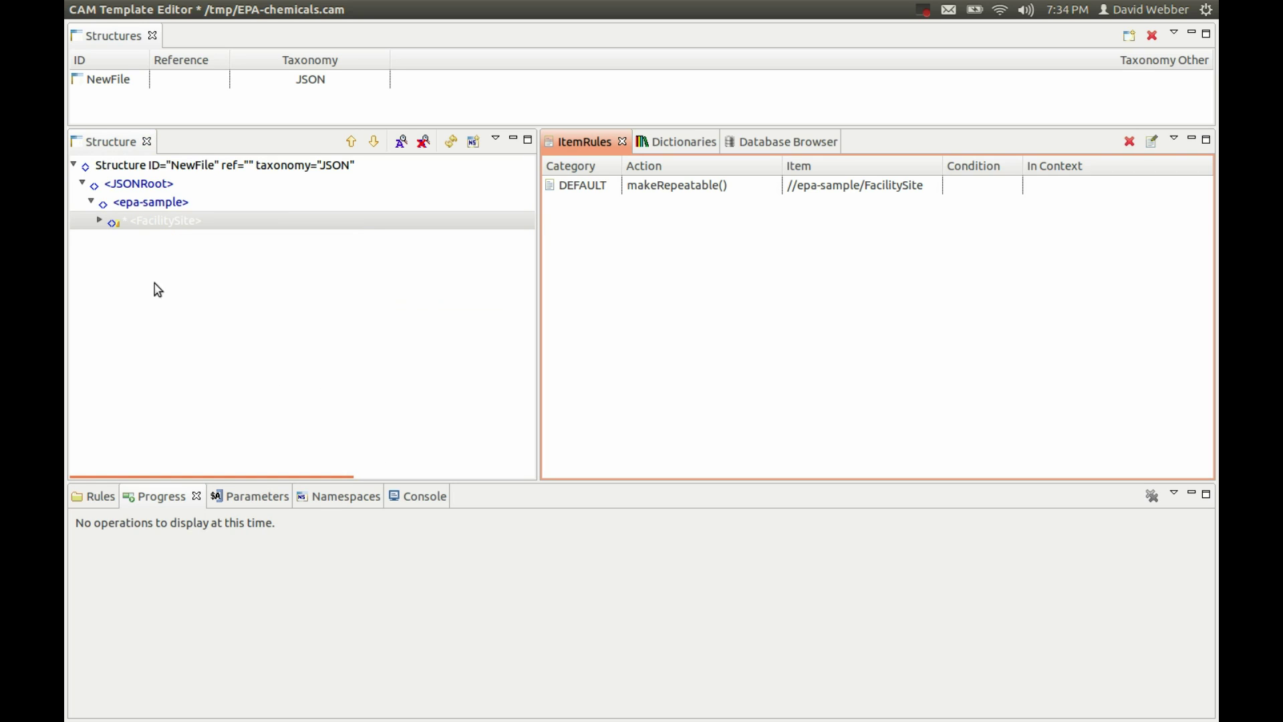
pyautogui.click(99, 220)
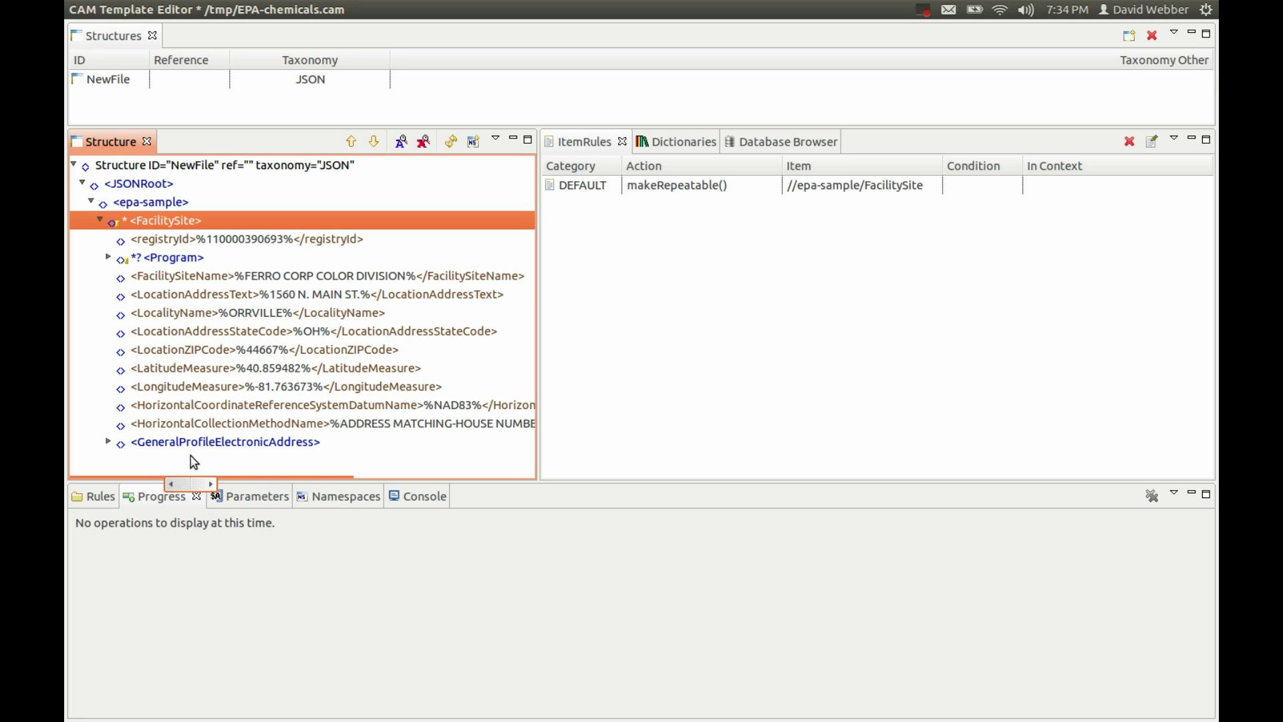
pyautogui.click(131, 10)
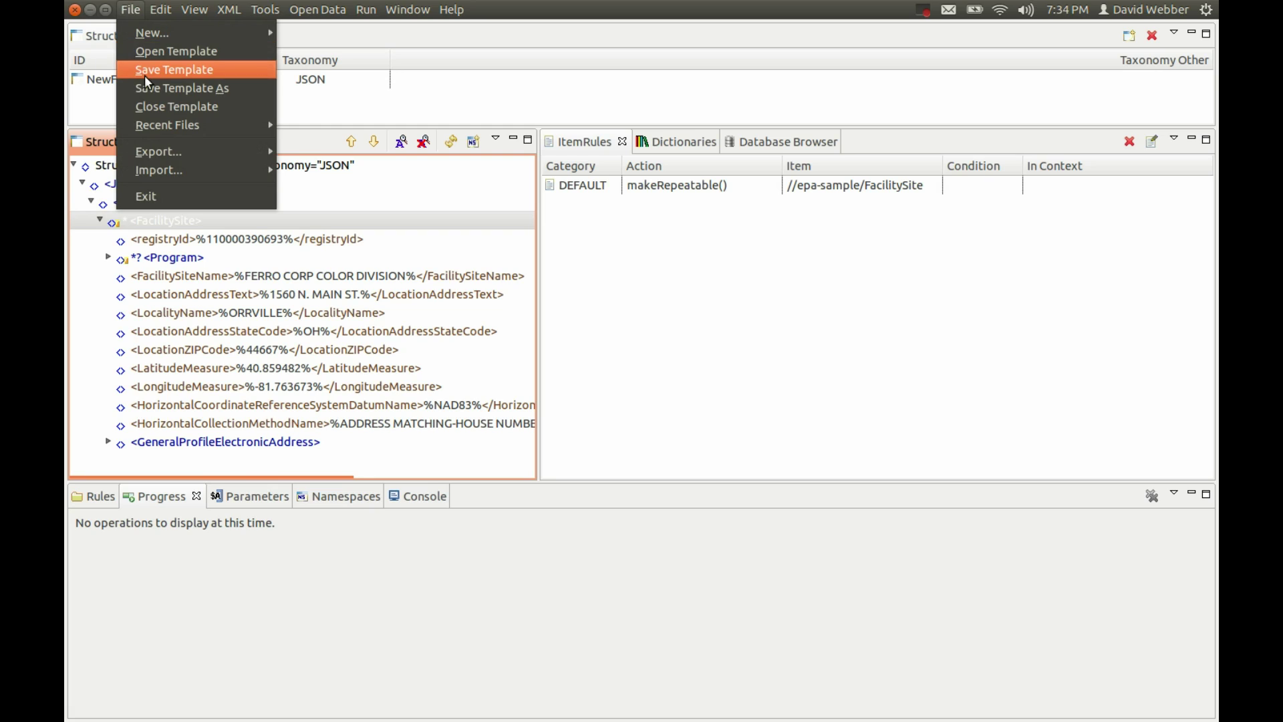
pyautogui.click(145, 75)
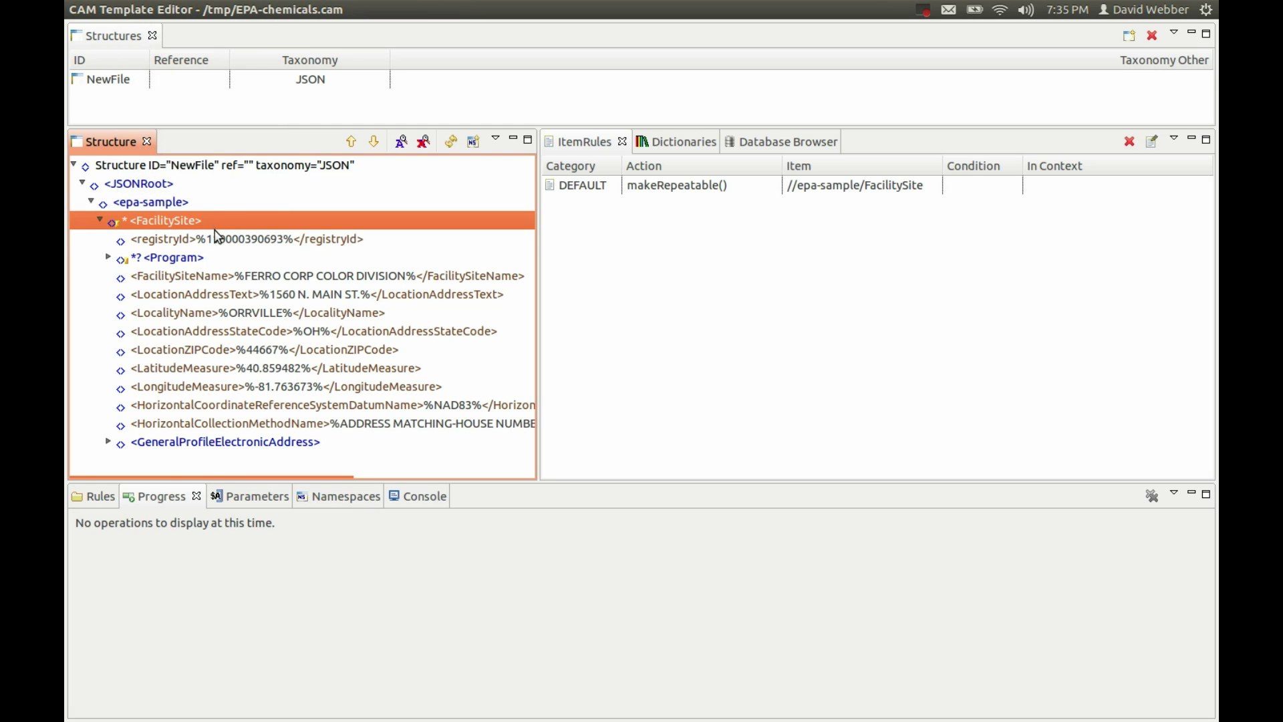
# Add a setNumberMask(012) rule to the registryId element under FacilitySite
pyautogui.click(226, 246)
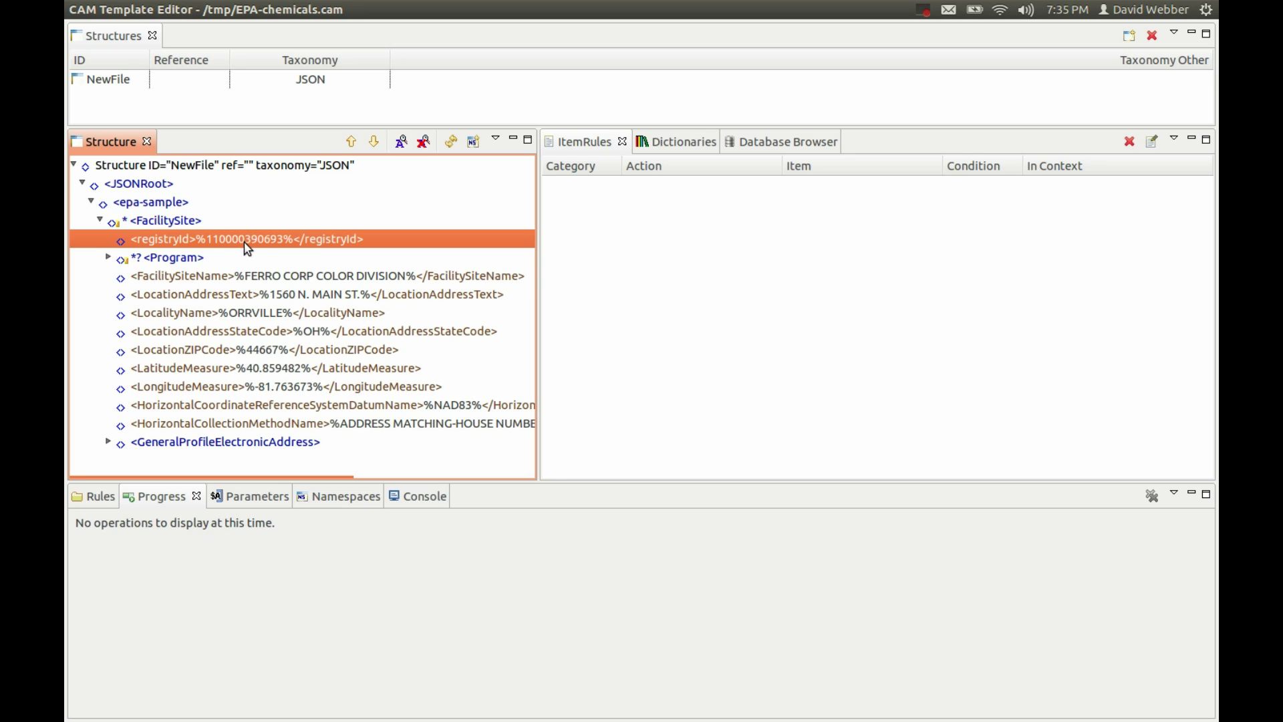
pyautogui.rightClick(293, 238)
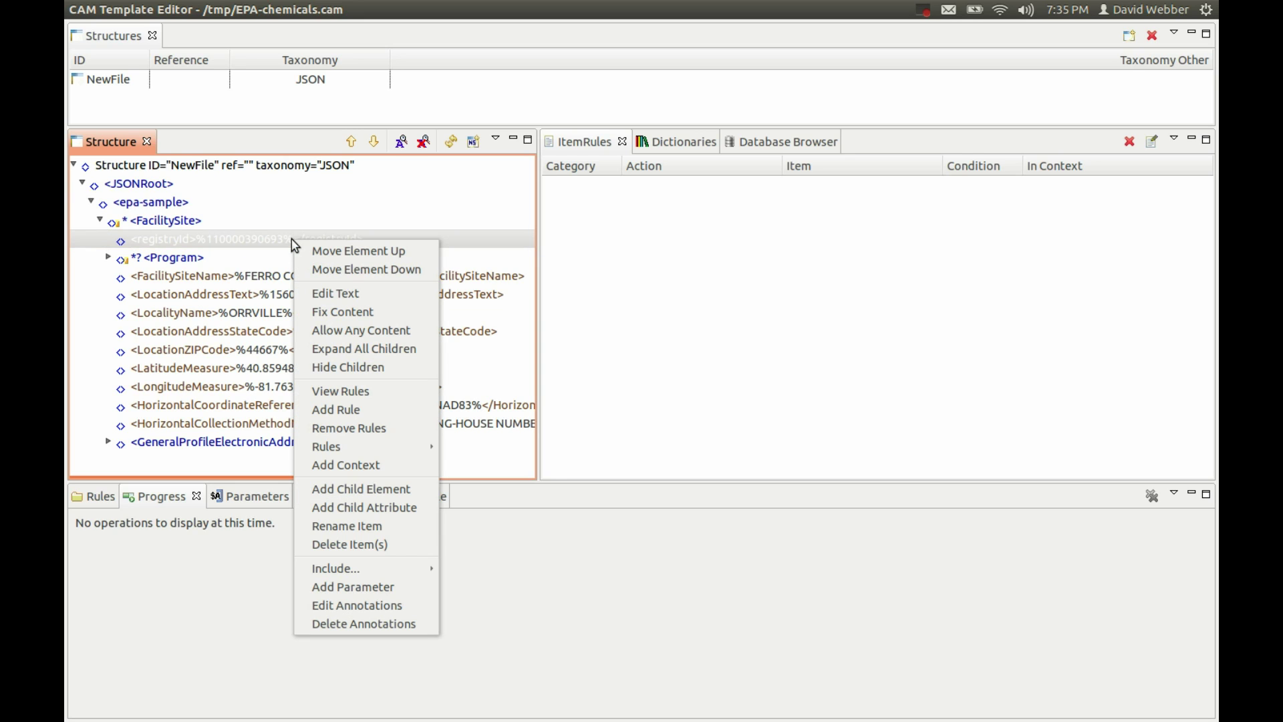
pyautogui.click(356, 415)
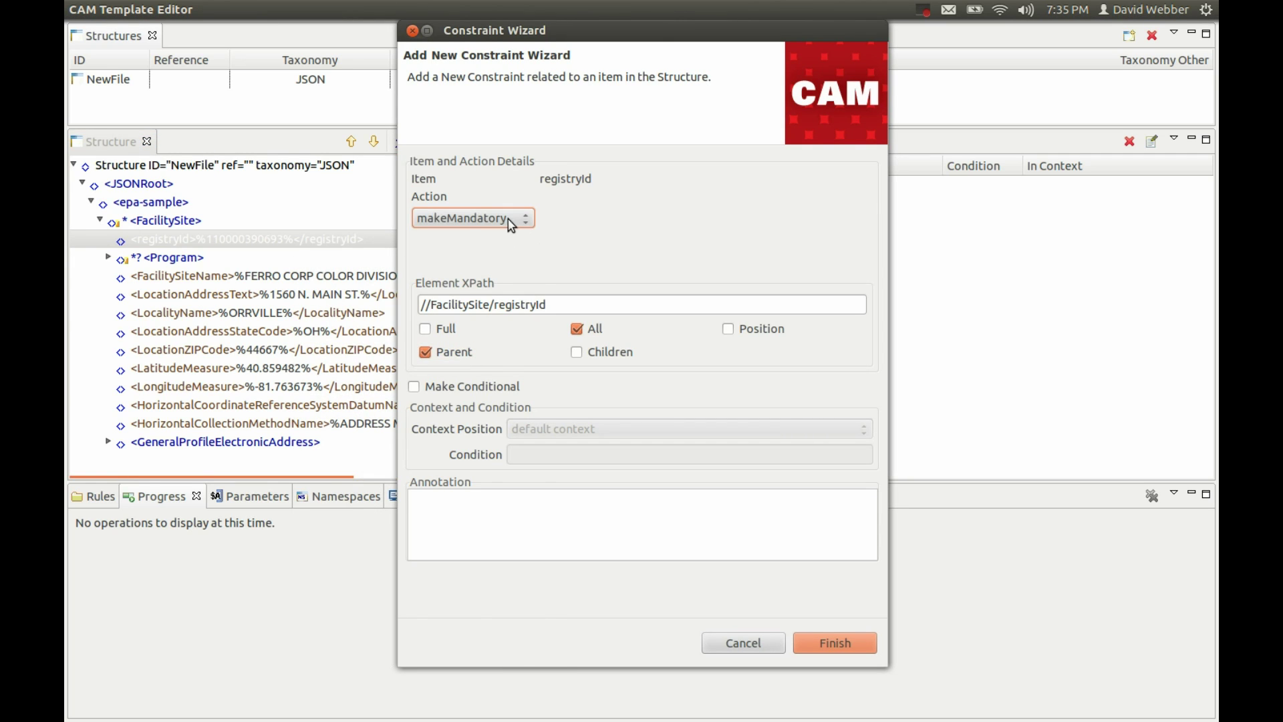
pyautogui.click(508, 218)
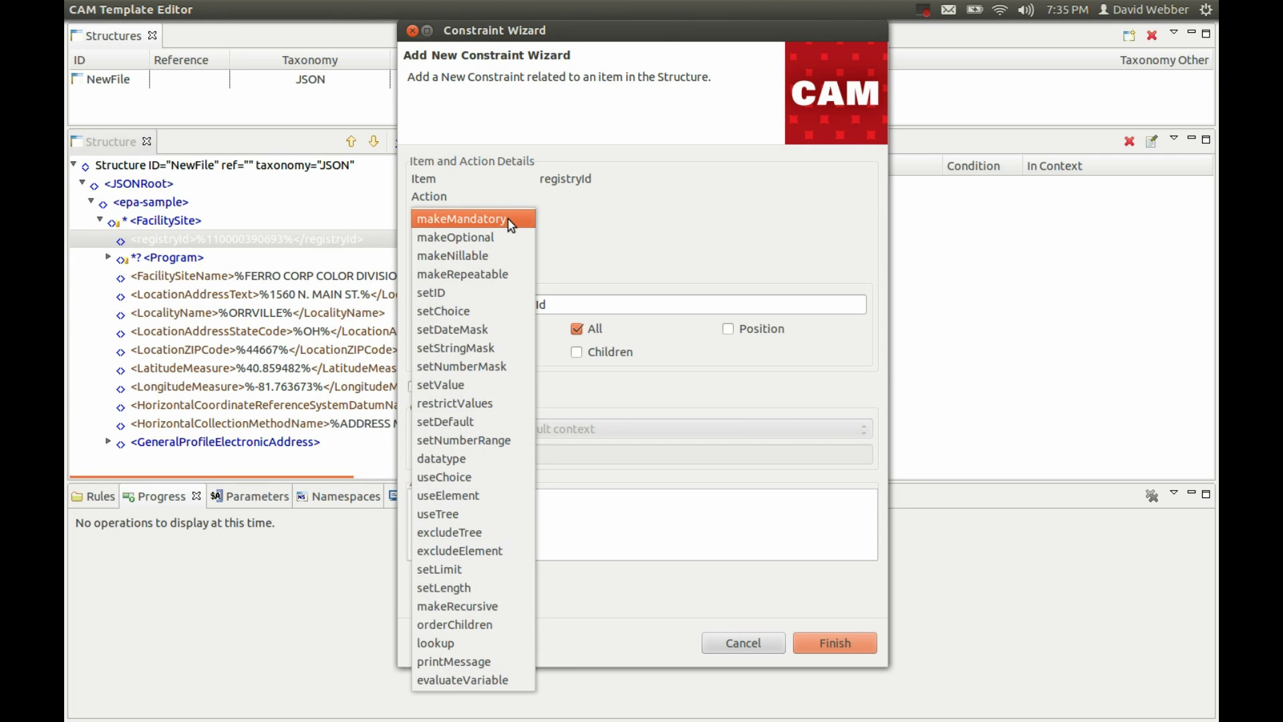
pyautogui.click(479, 366)
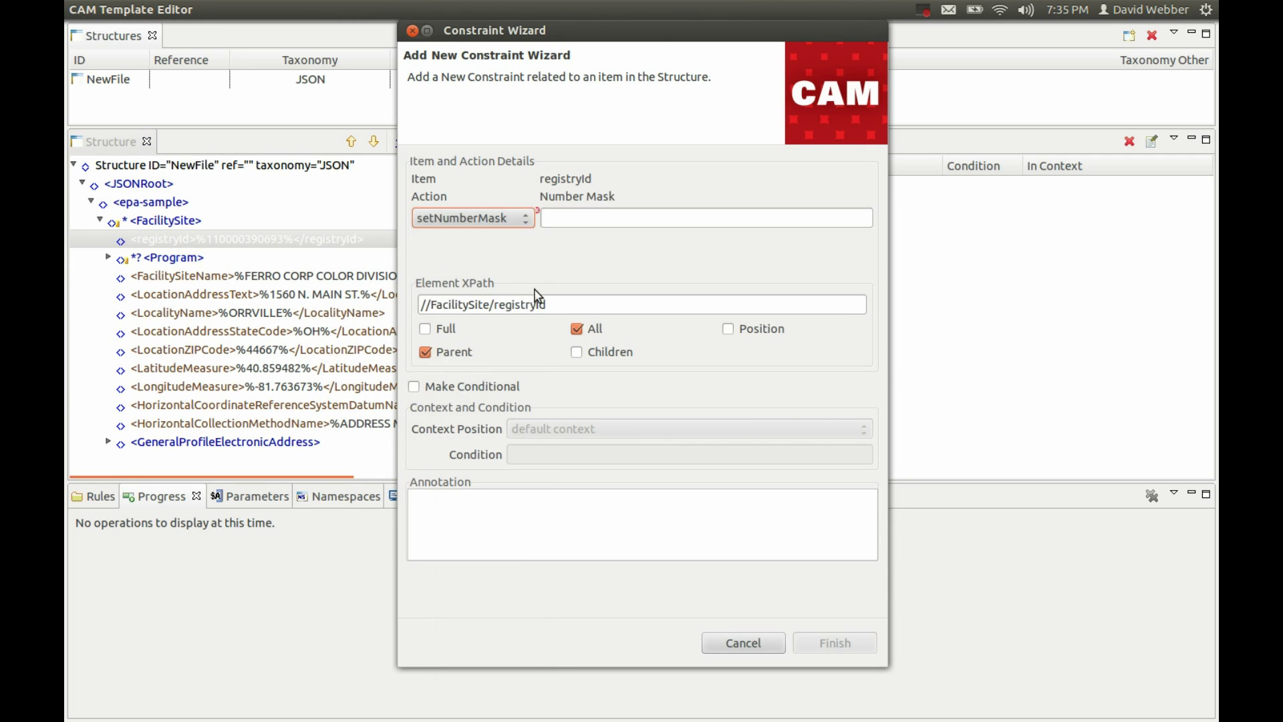
pyautogui.click(567, 219)
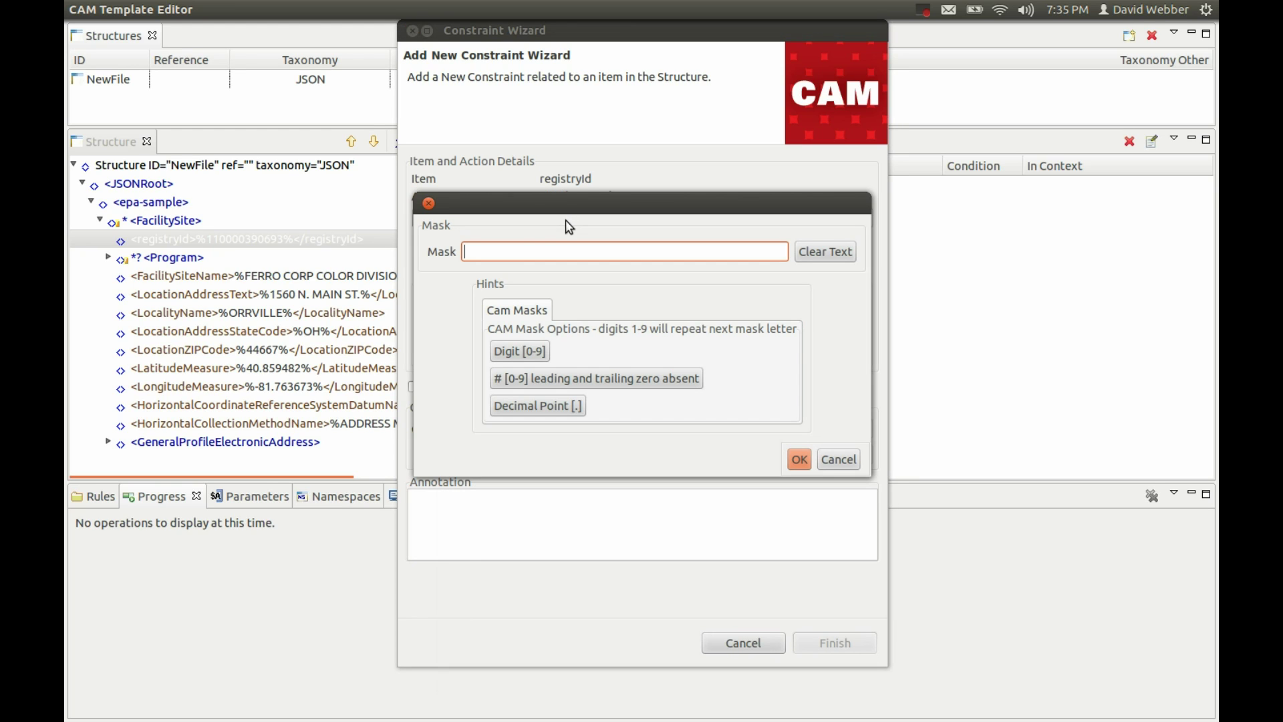
pyautogui.click(524, 353)
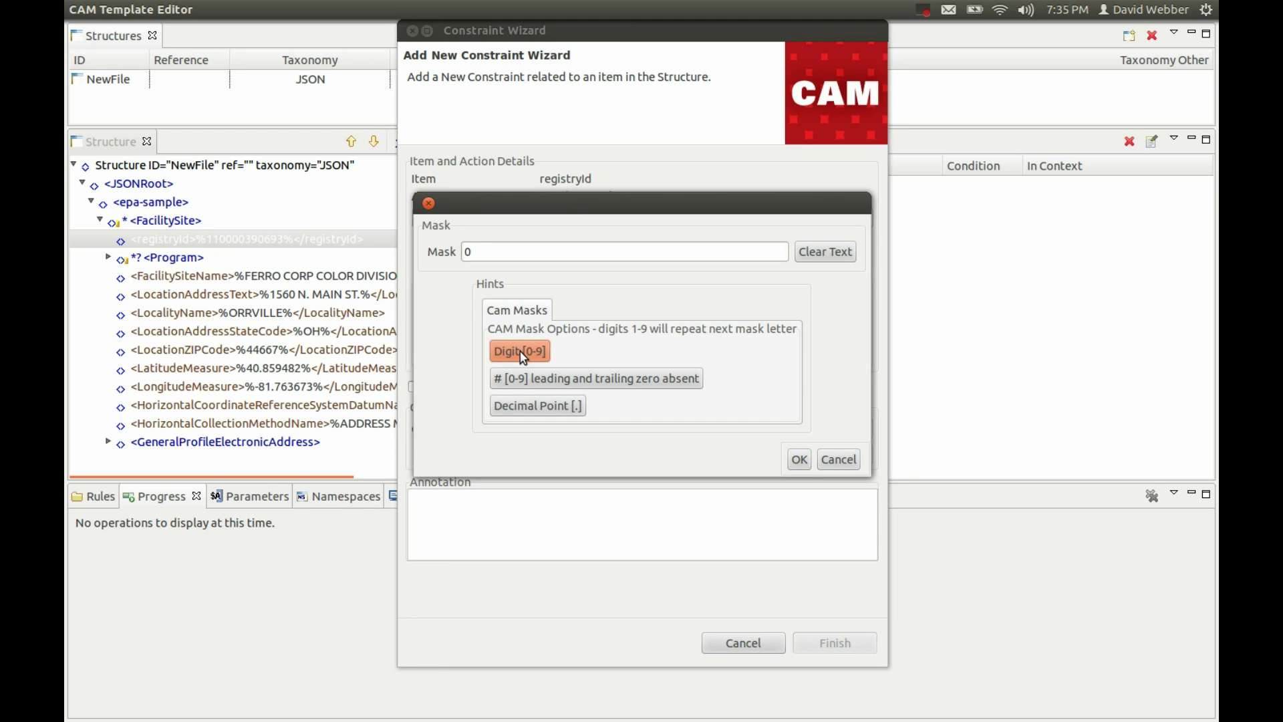
pyautogui.click(499, 258)
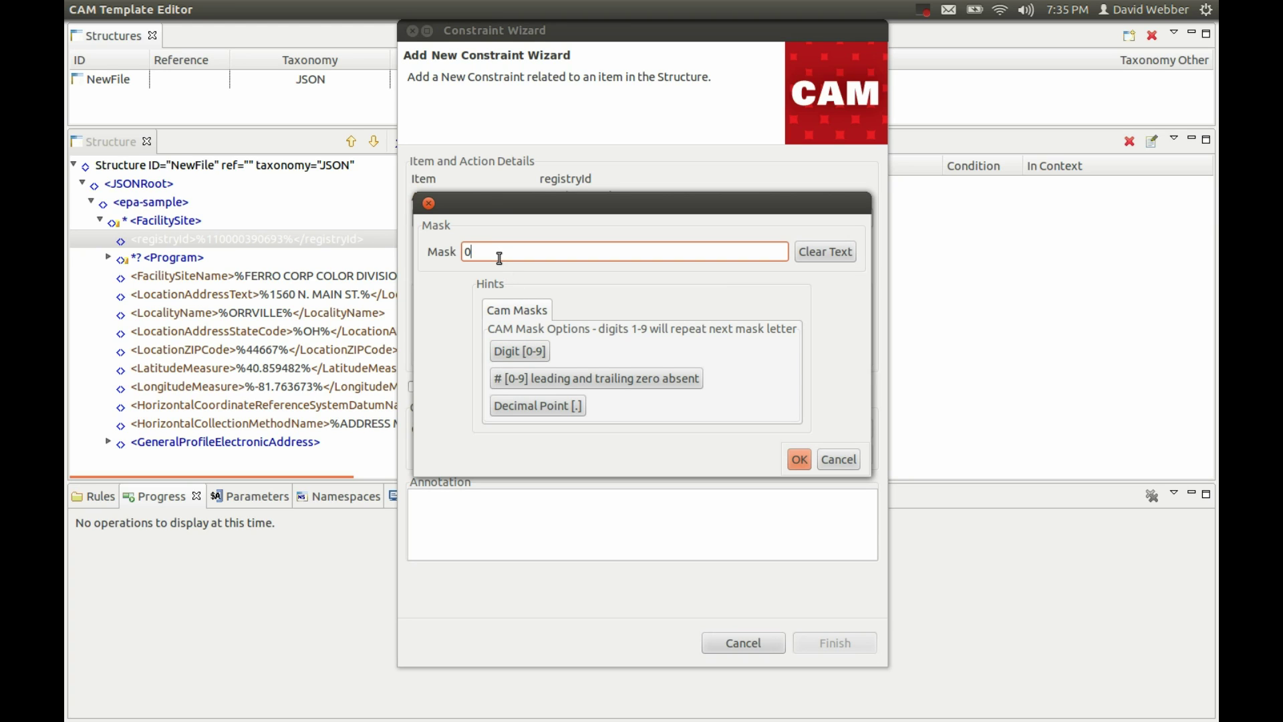
pyautogui.click(800, 460)
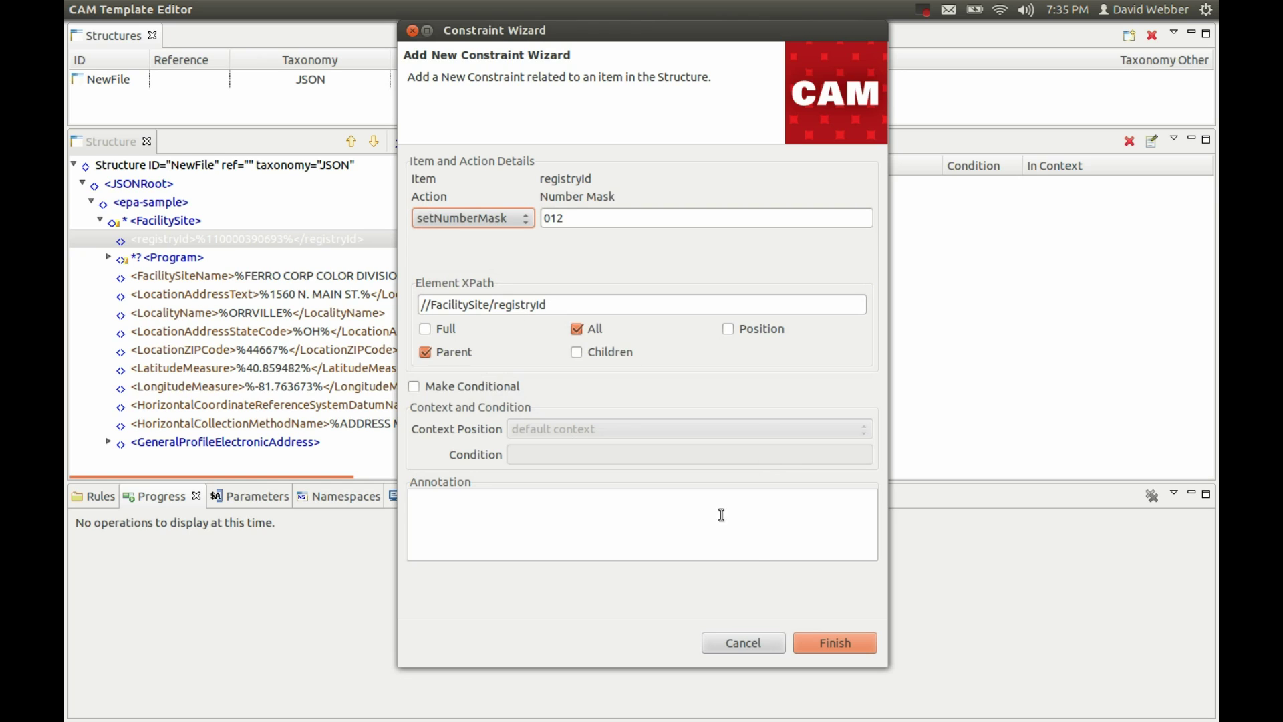
pyautogui.click(815, 643)
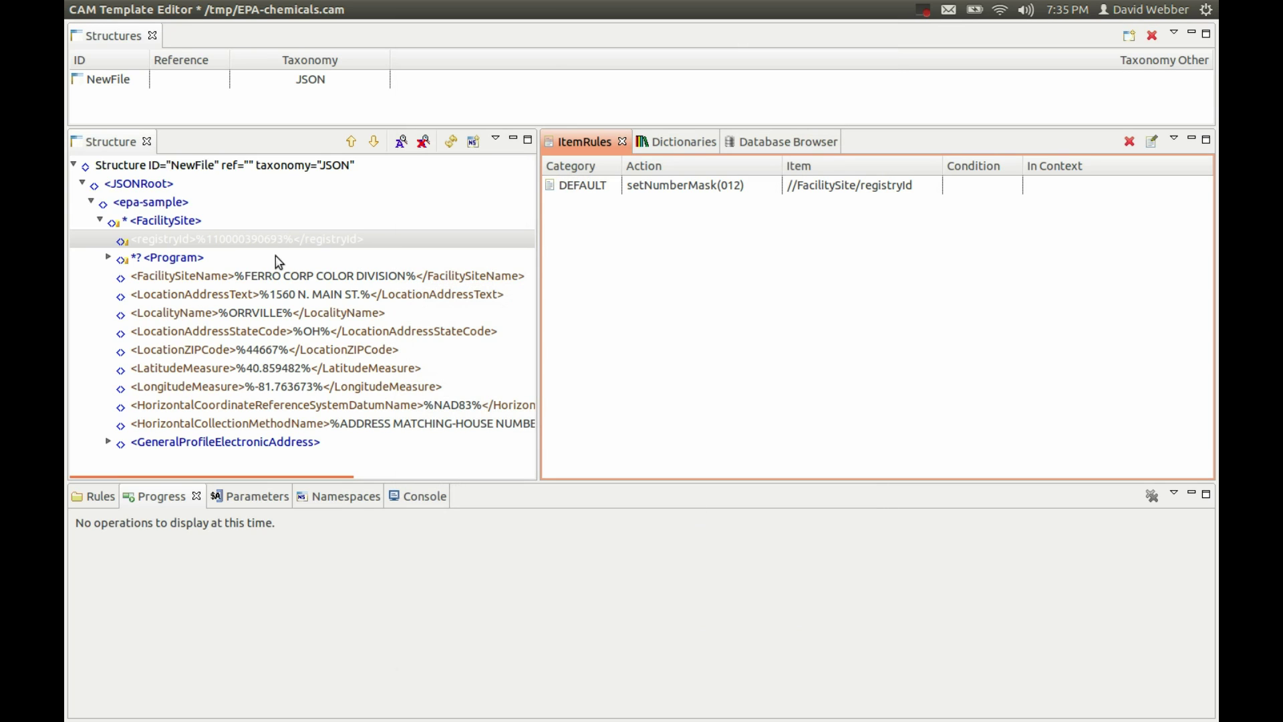
# Add a setNumberMask rule with mask ###.###### to LatitudeMeasure
pyautogui.click(274, 372)
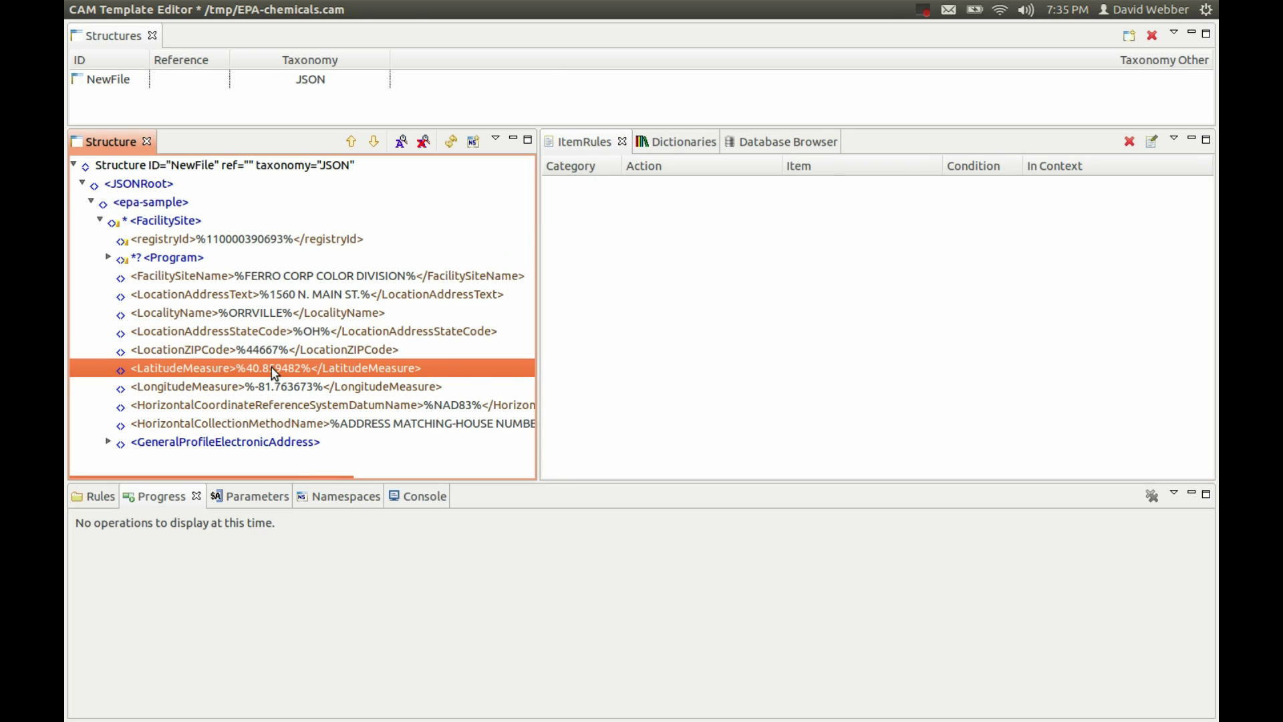
pyautogui.rightClick(274, 373)
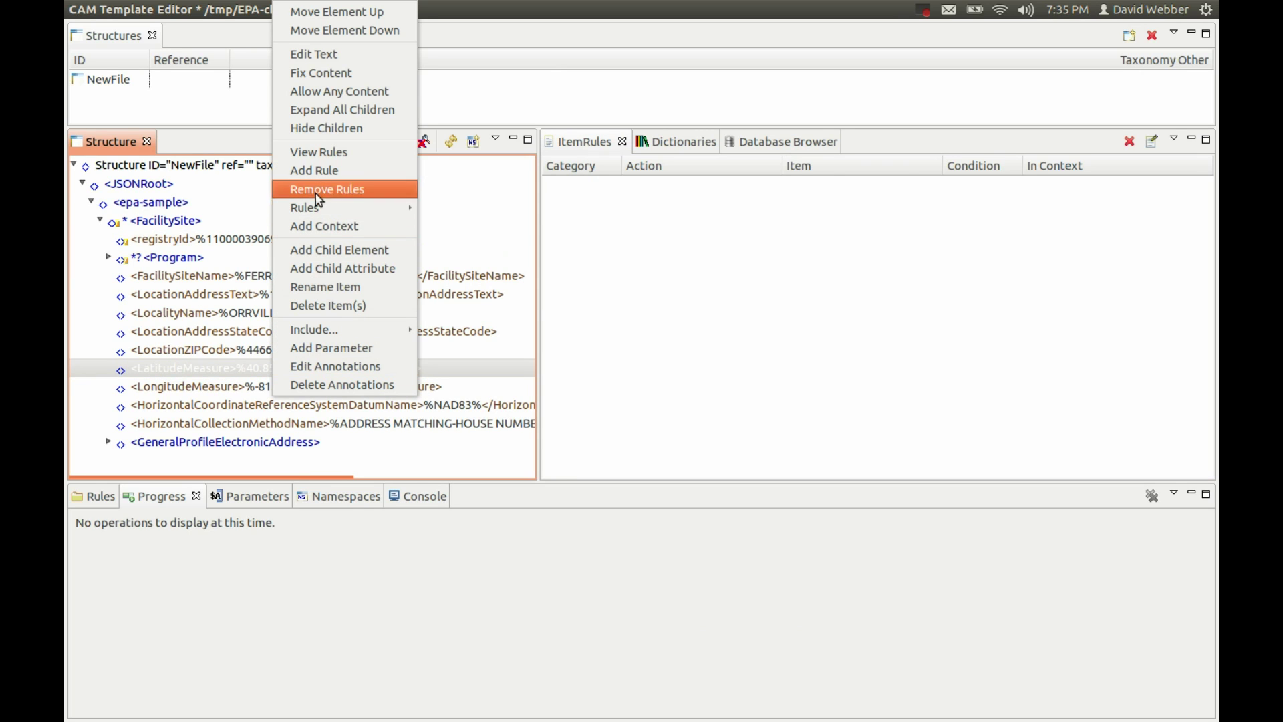
pyautogui.click(306, 172)
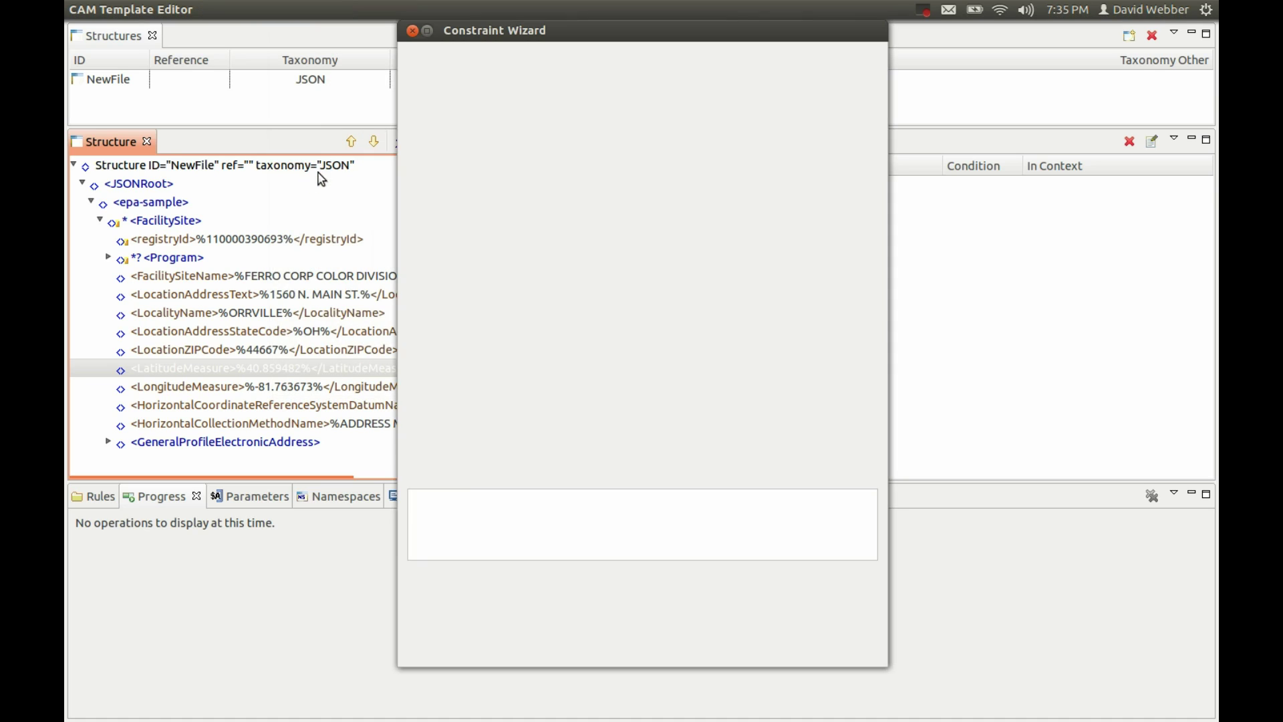
pyautogui.click(583, 222)
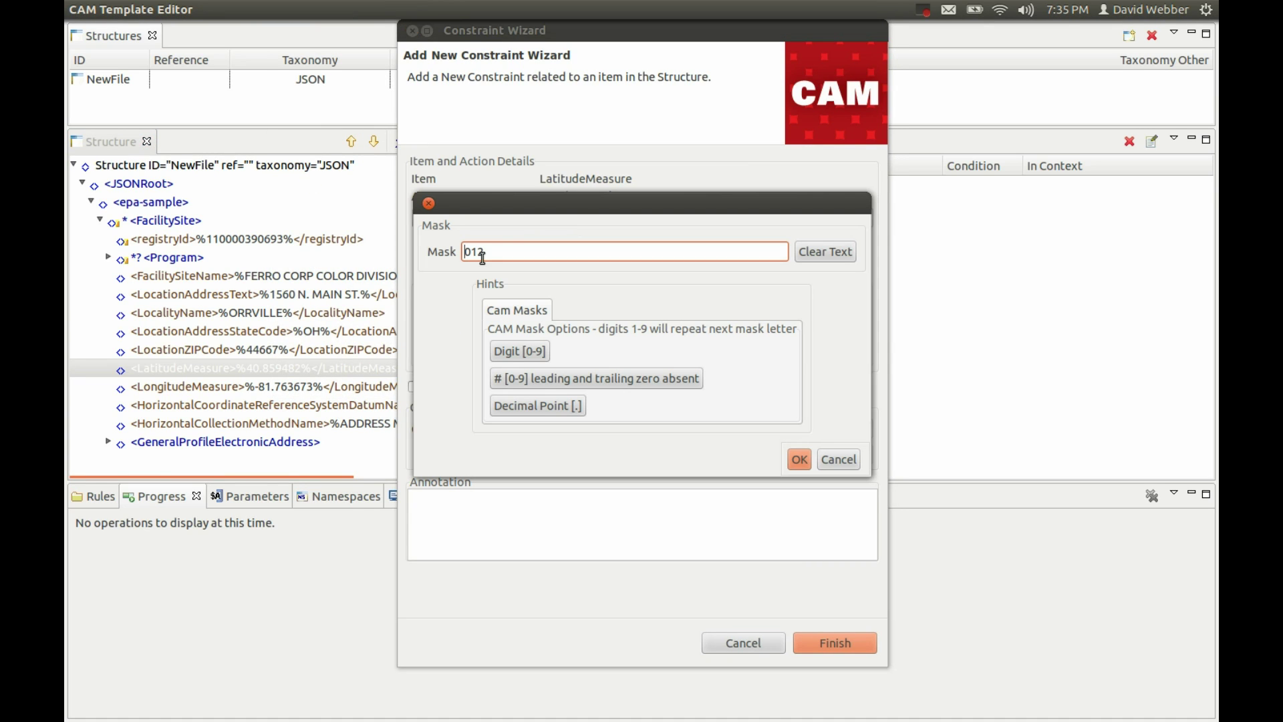
pyautogui.moveTo(489, 253); pyautogui.dragTo(462, 253)
pyautogui.write('###.######')
pyautogui.click(799, 460)
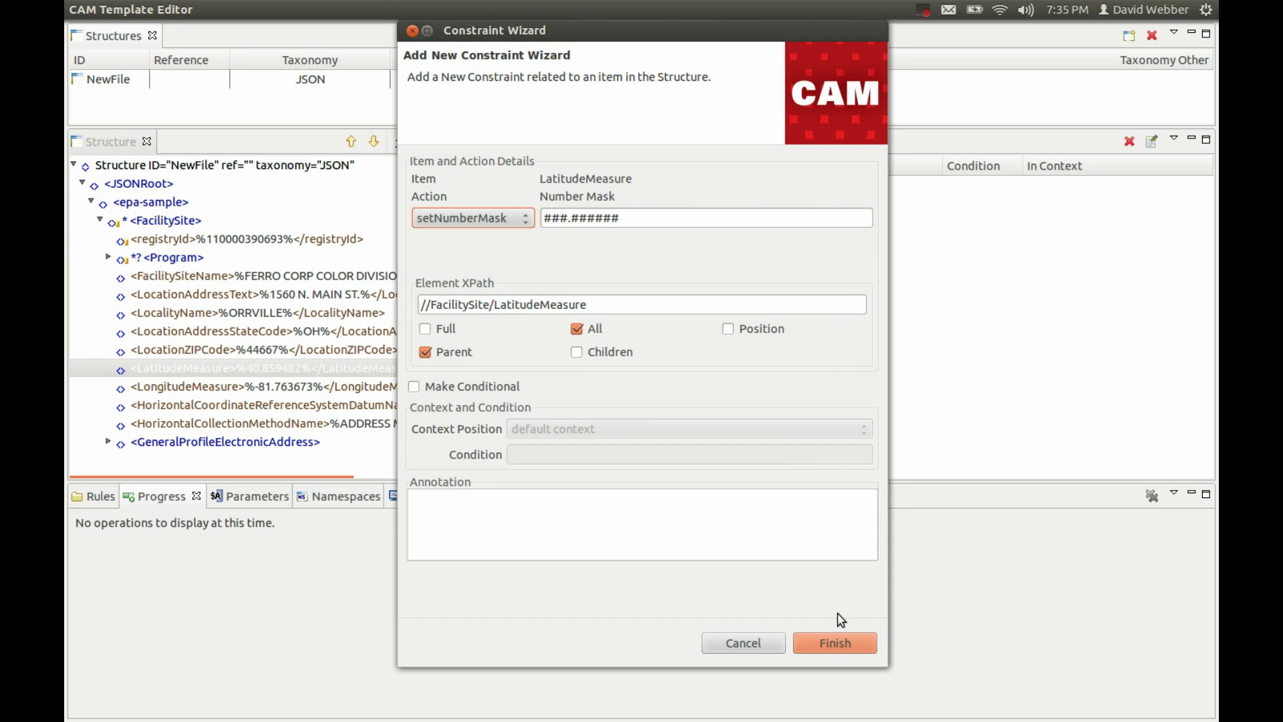
pyautogui.click(828, 649)
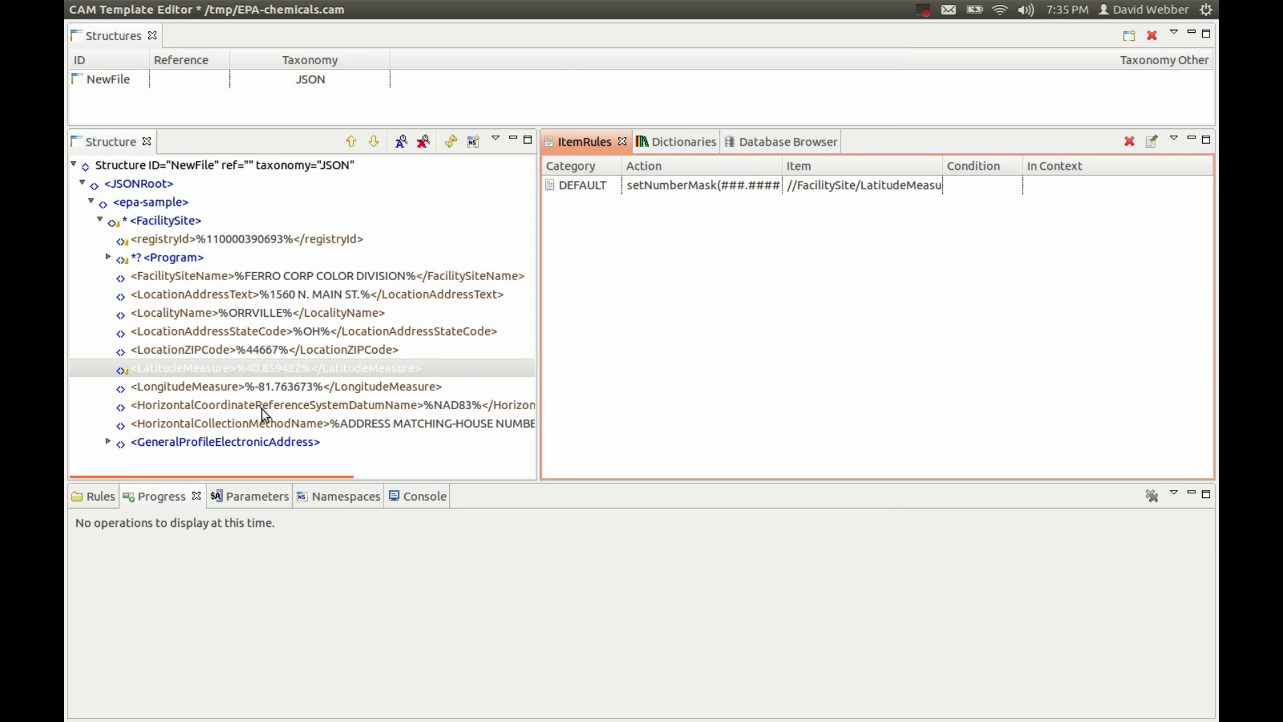
# Add the same ###.###### number mask rule to LongitudeMeasure
pyautogui.click(268, 386)
pyautogui.rightClick(269, 388)
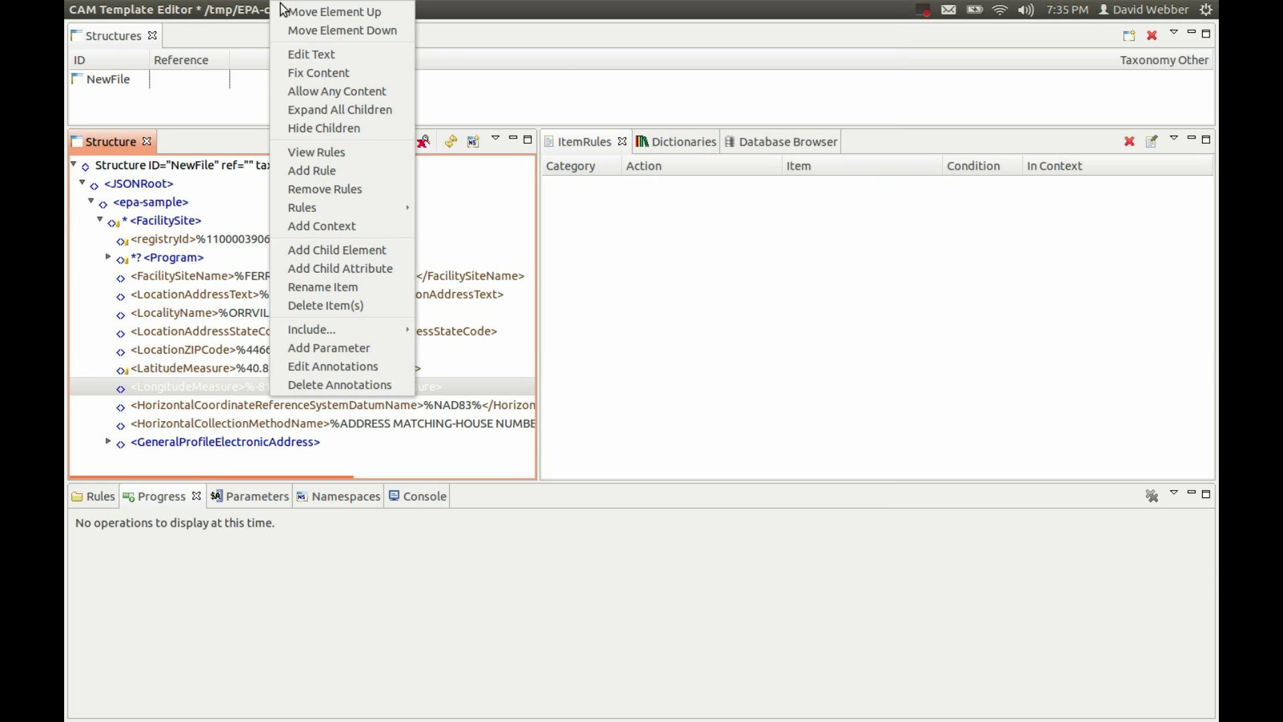
pyautogui.click(329, 176)
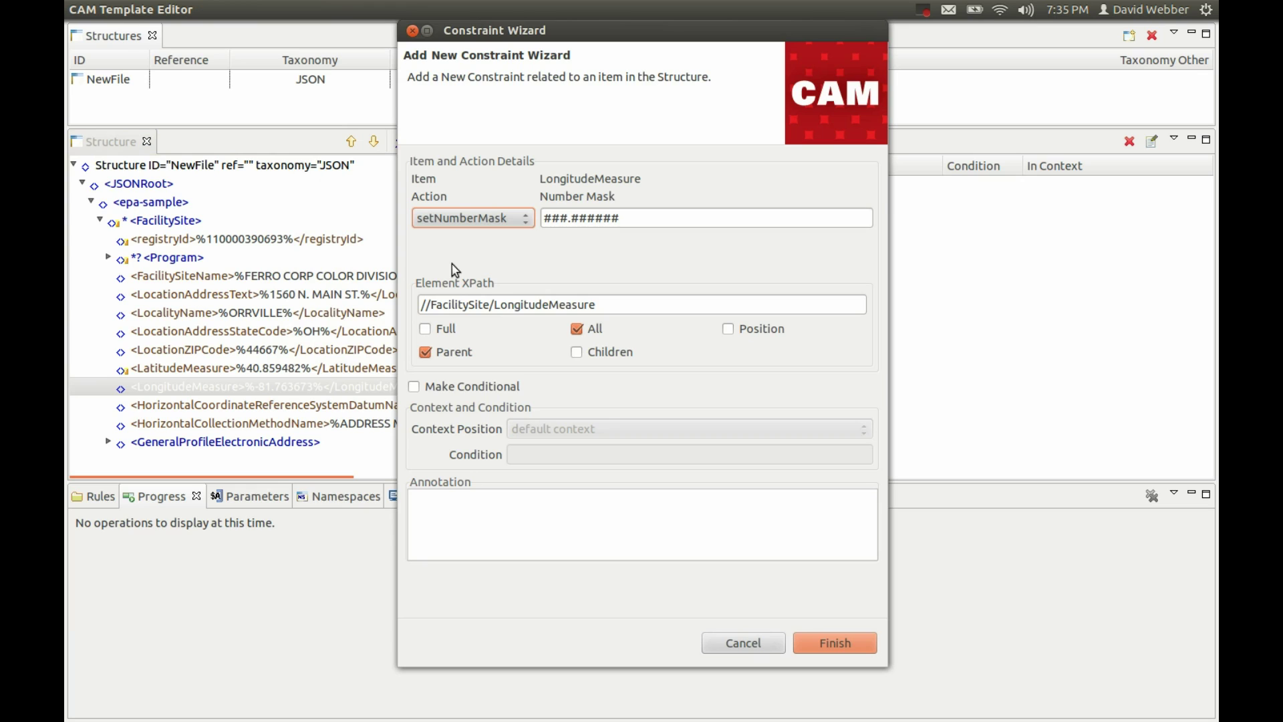
pyautogui.click(839, 640)
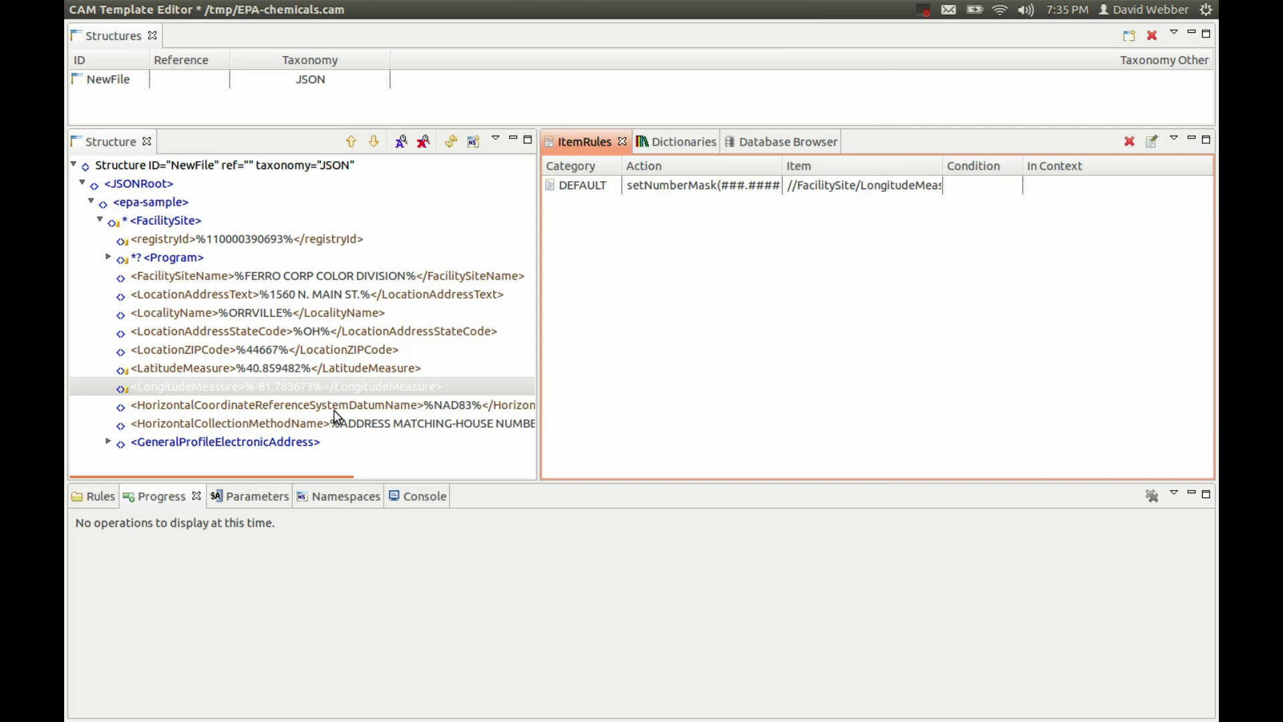
pyautogui.click(338, 408)
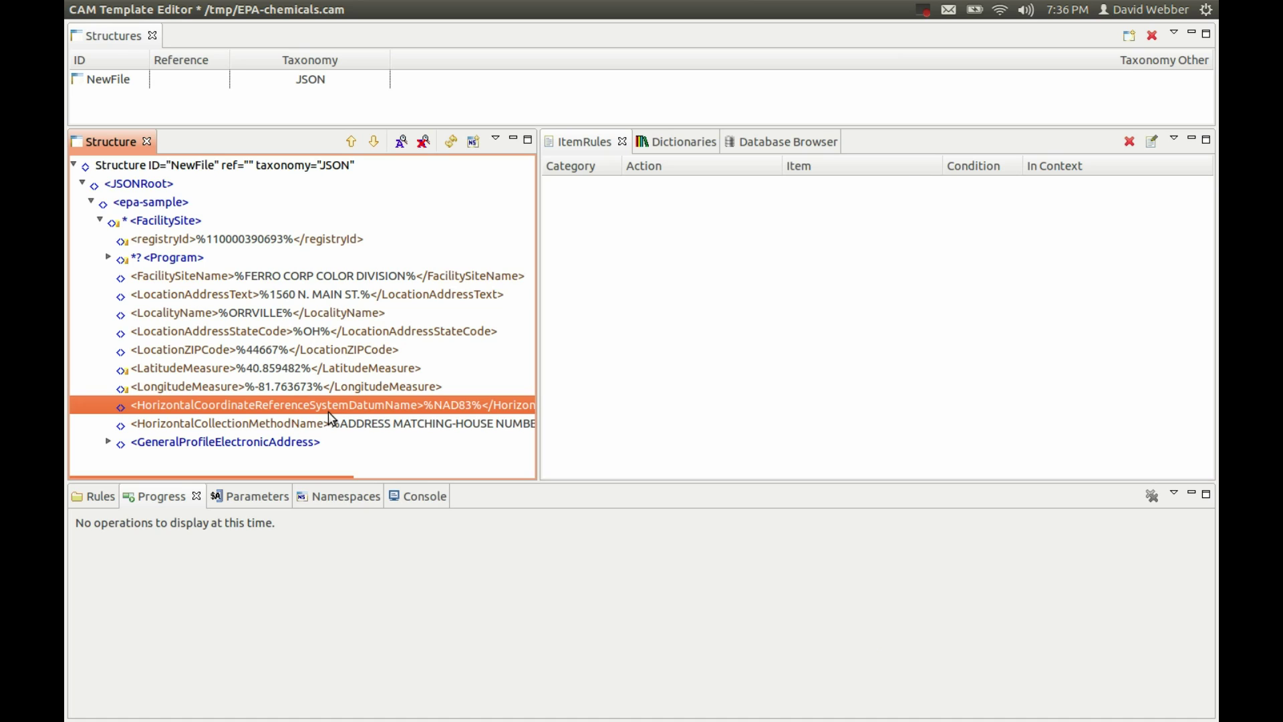
# Save the template, then rename the NewFile structure ID to EPA-chemicals
pyautogui.click(129, 10)
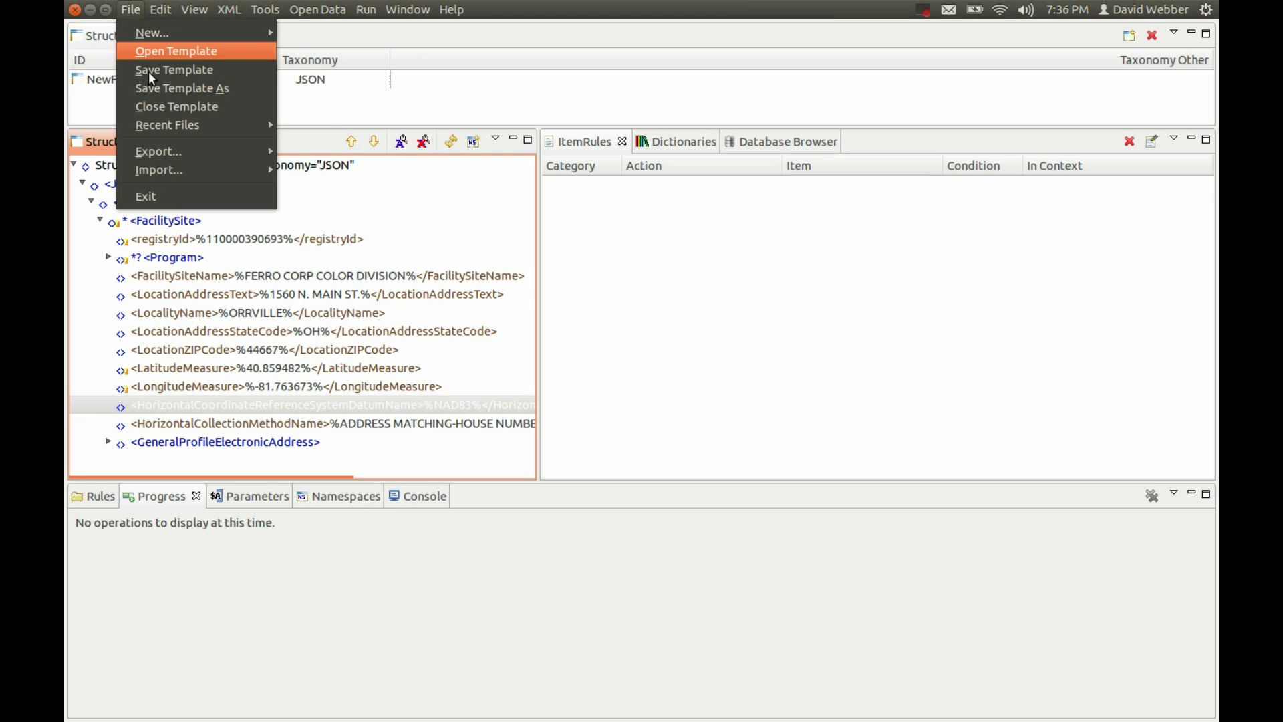
pyautogui.click(150, 71)
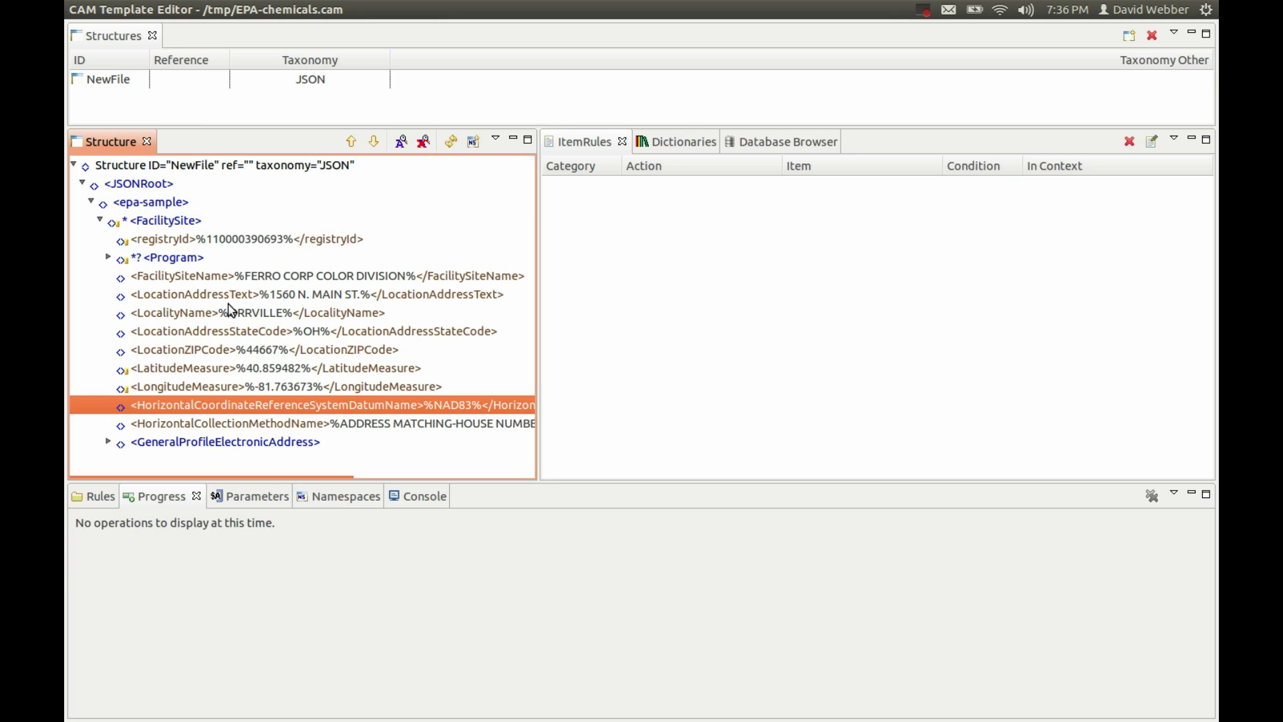
pyautogui.doubleClick(116, 81)
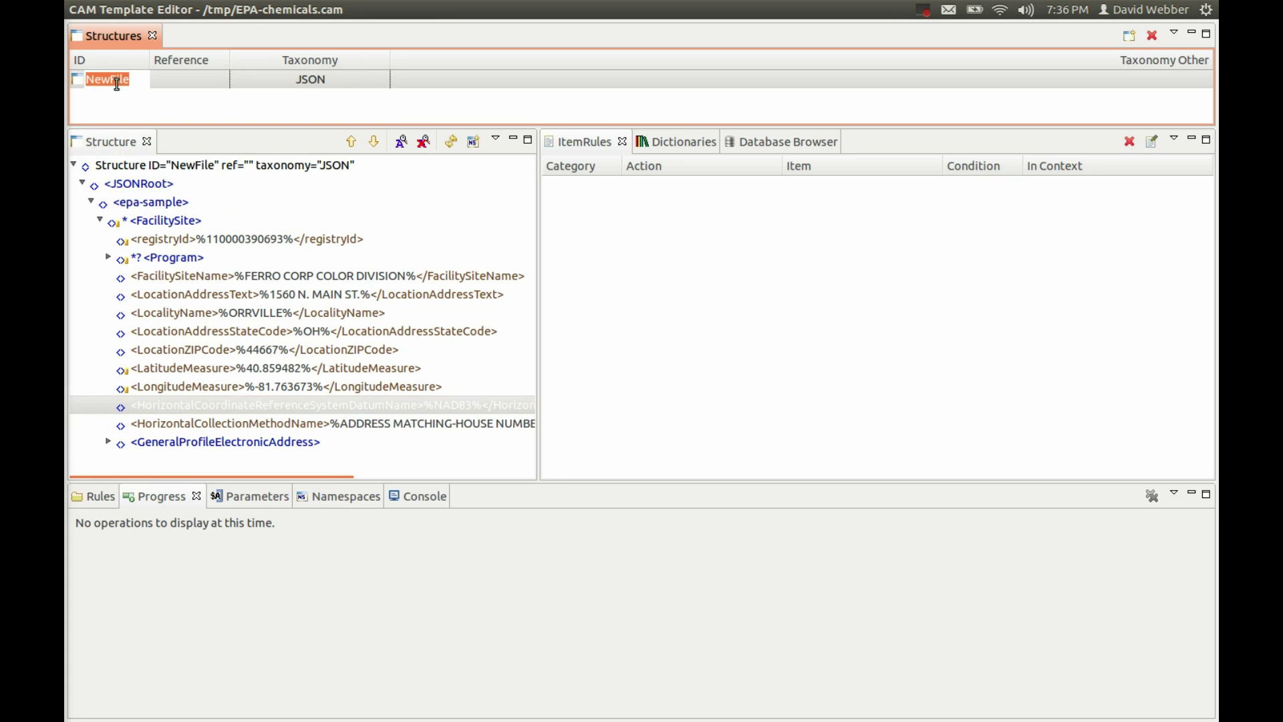
pyautogui.write('EPA')
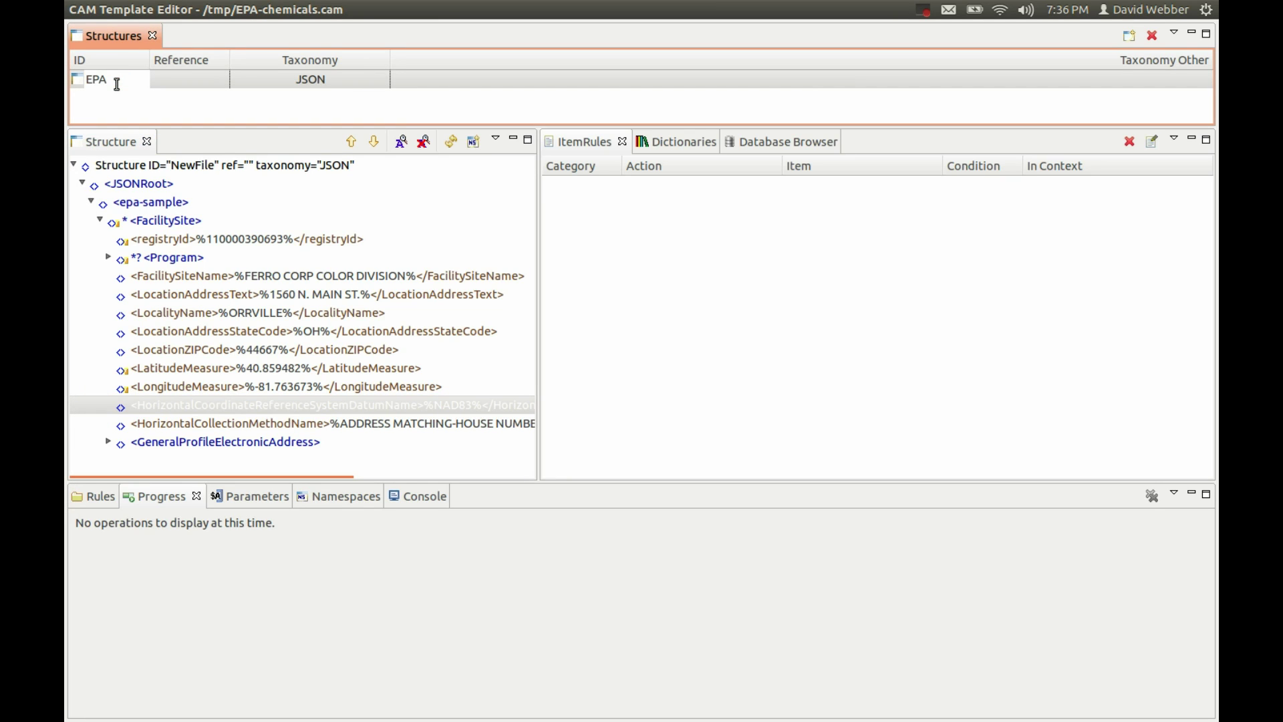
pyautogui.write('-chemicals')
pyautogui.press('Return')
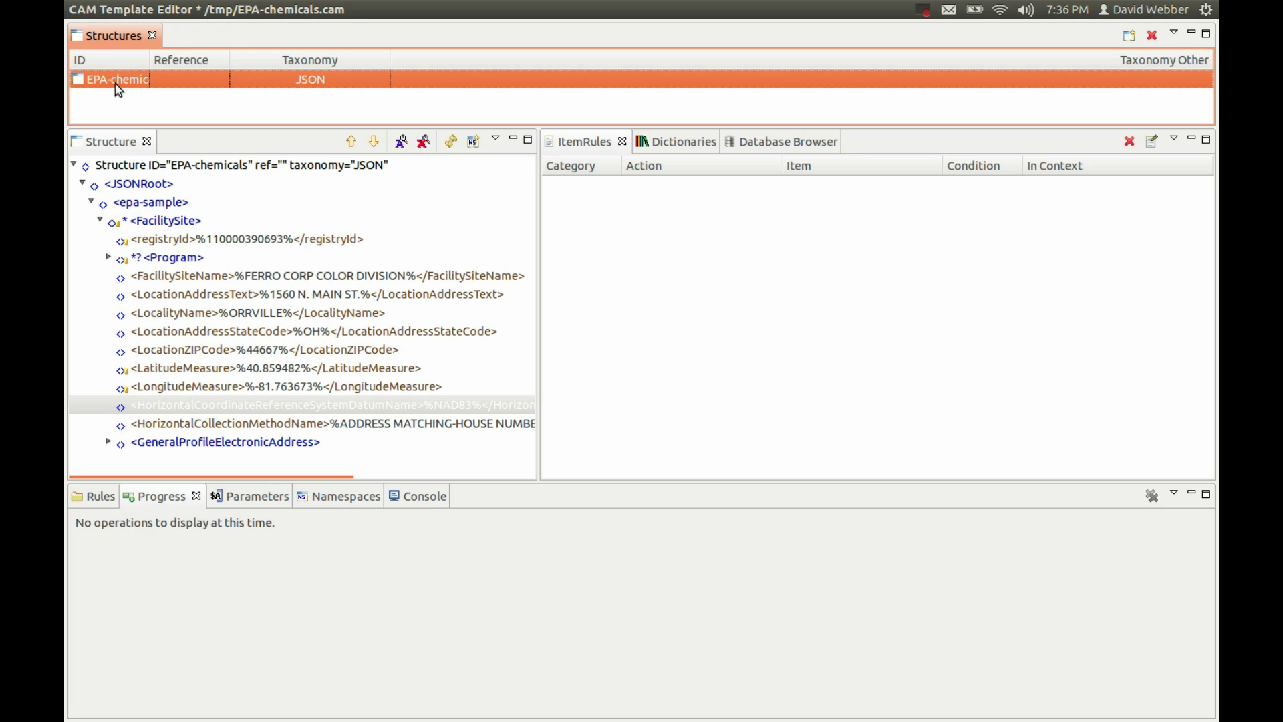
# Widen the ID column to show the full name and save the template
pyautogui.moveTo(151, 51); pyautogui.dragTo(170, 56)
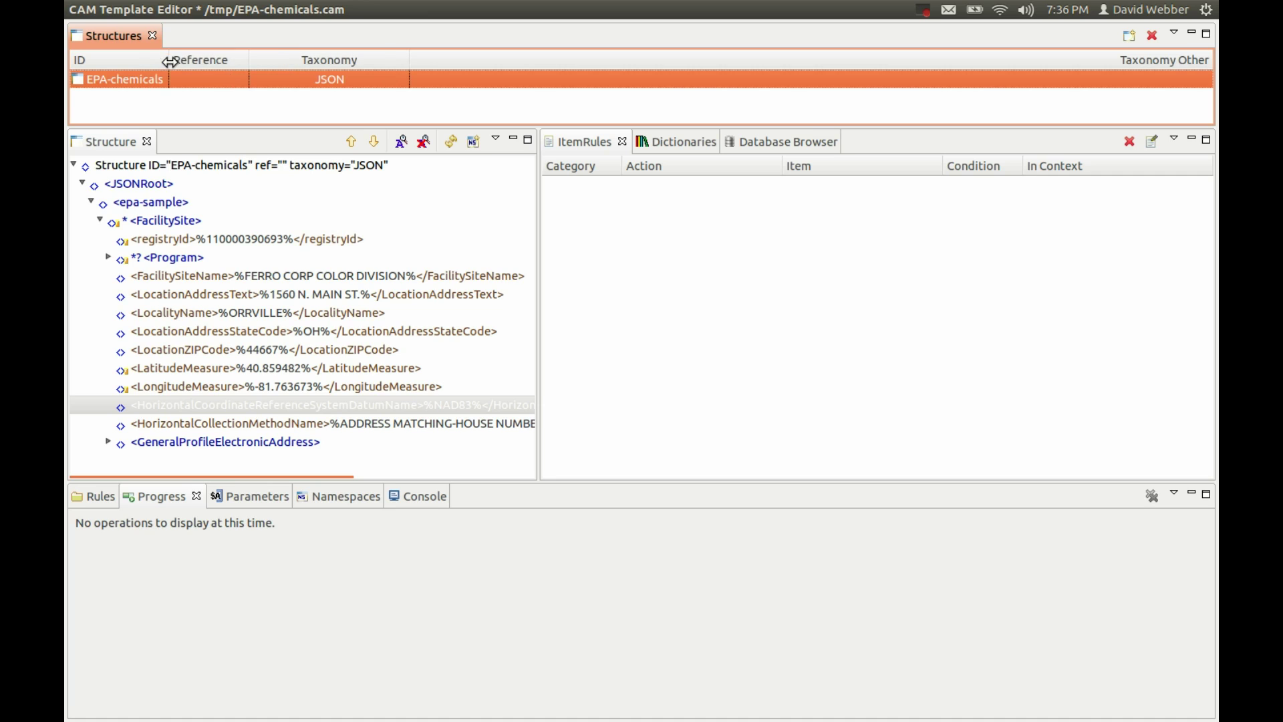
pyautogui.click(127, 12)
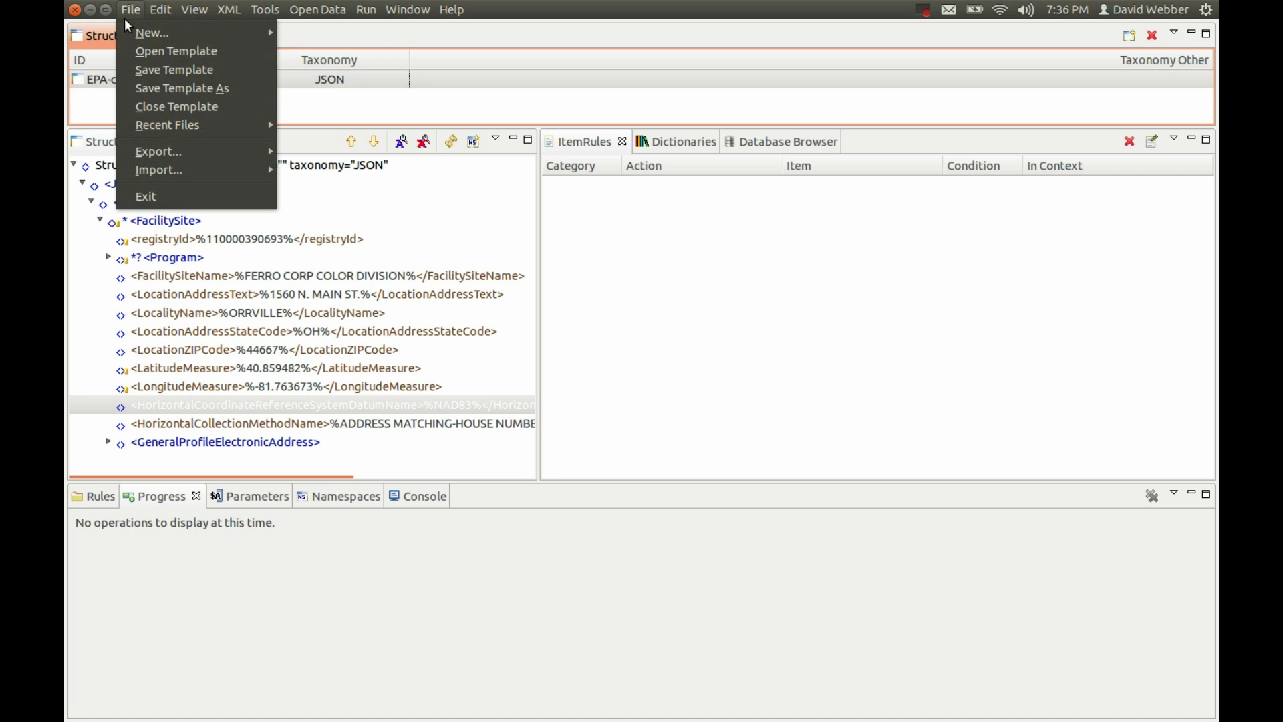
pyautogui.click(131, 65)
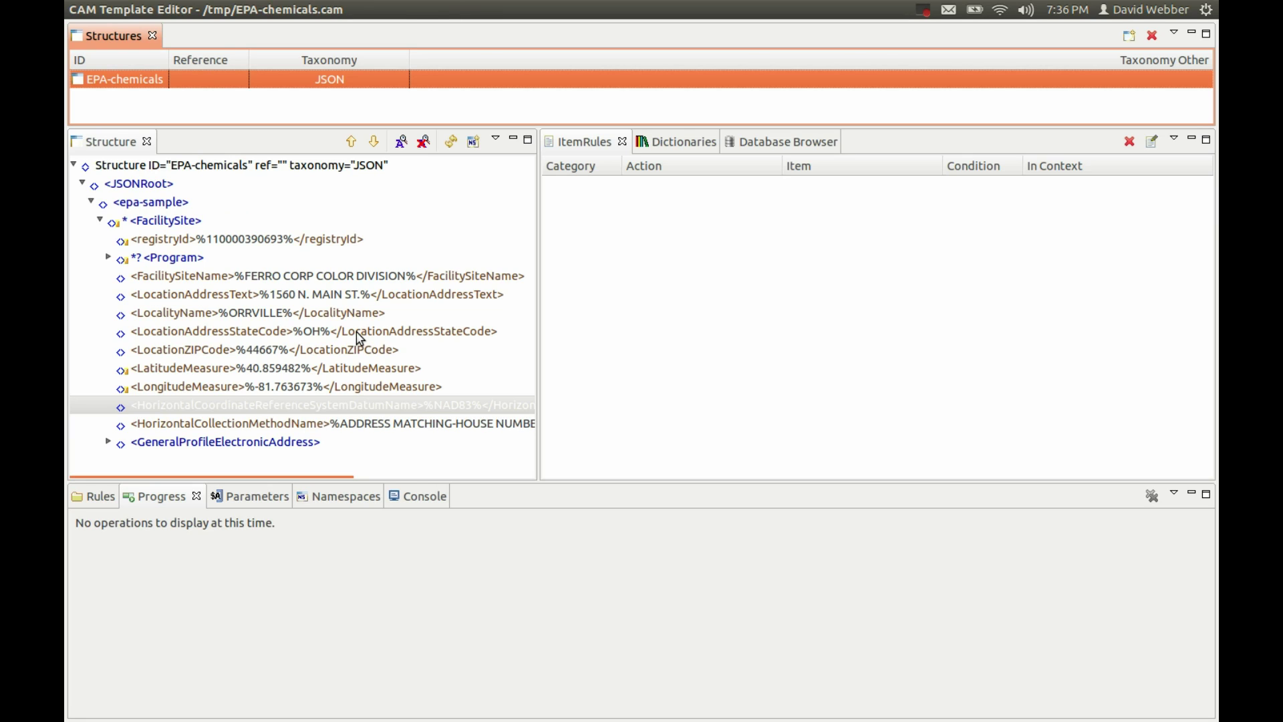
pyautogui.moveTo(235, 13)
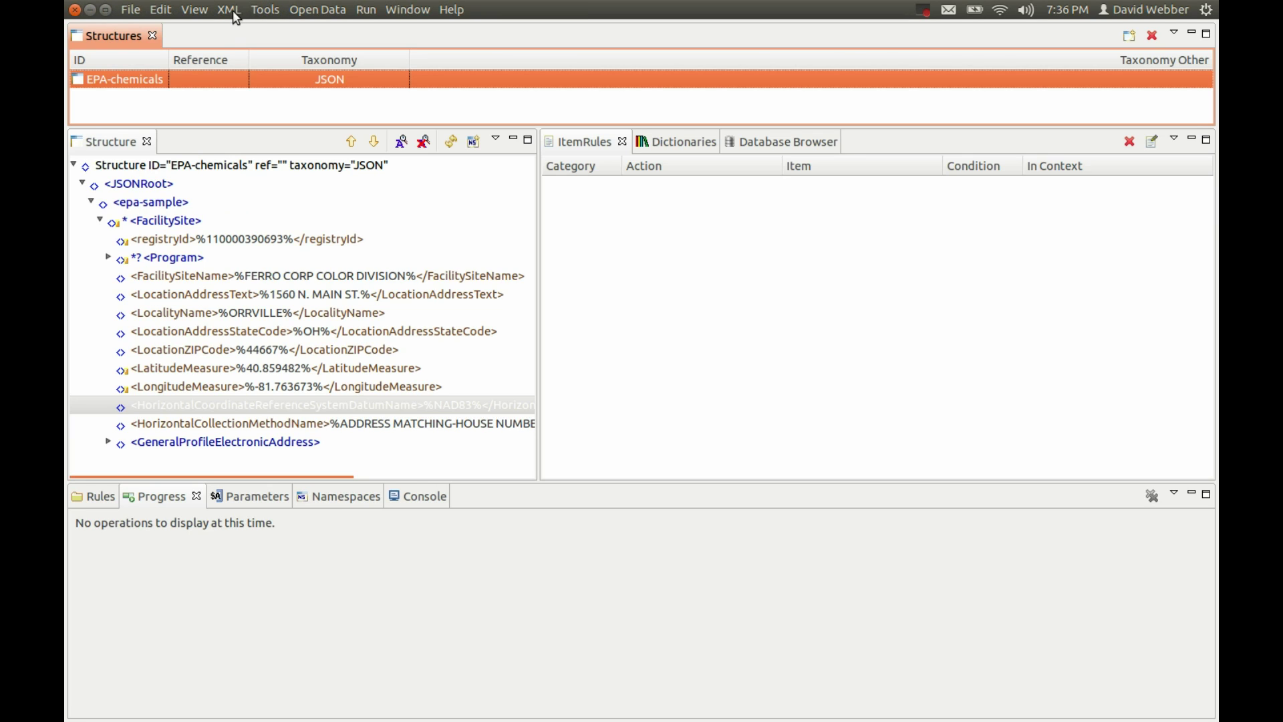
# Start a Run Template validation and pick epa1-chemical-release-custom.json from Downloads/CAM/EPA as sample
pyautogui.click(369, 12)
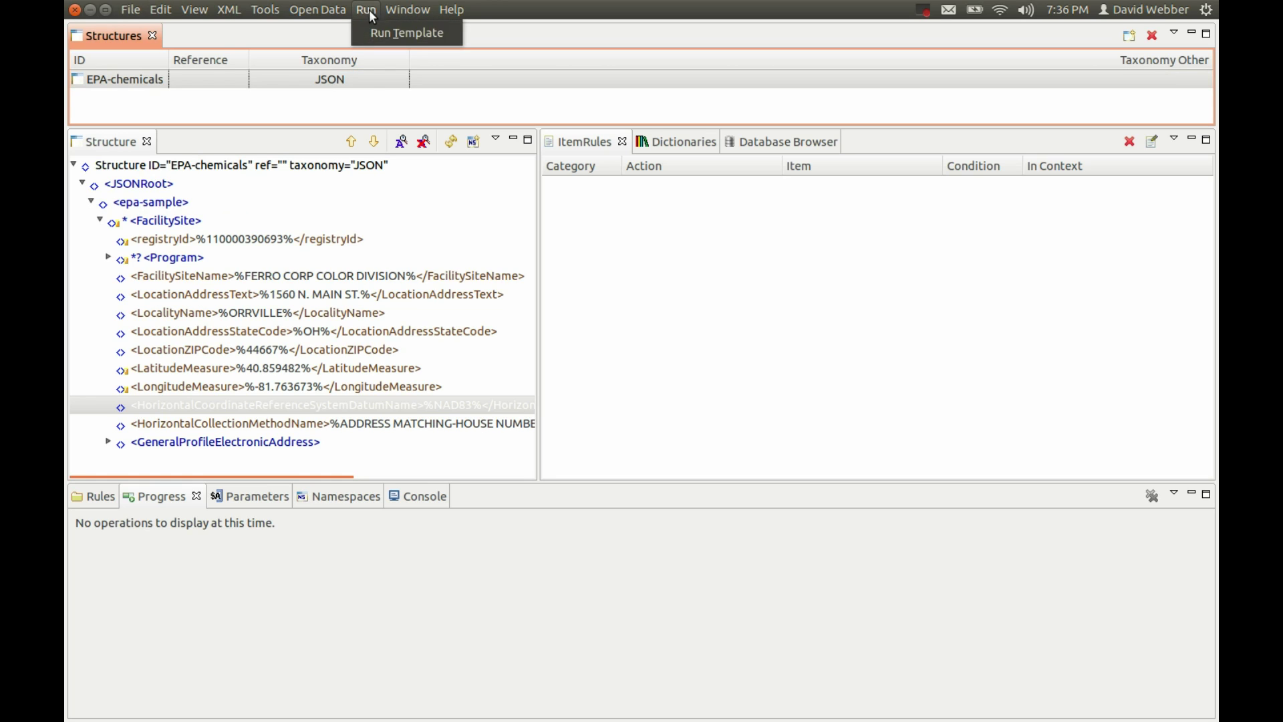
pyautogui.click(417, 34)
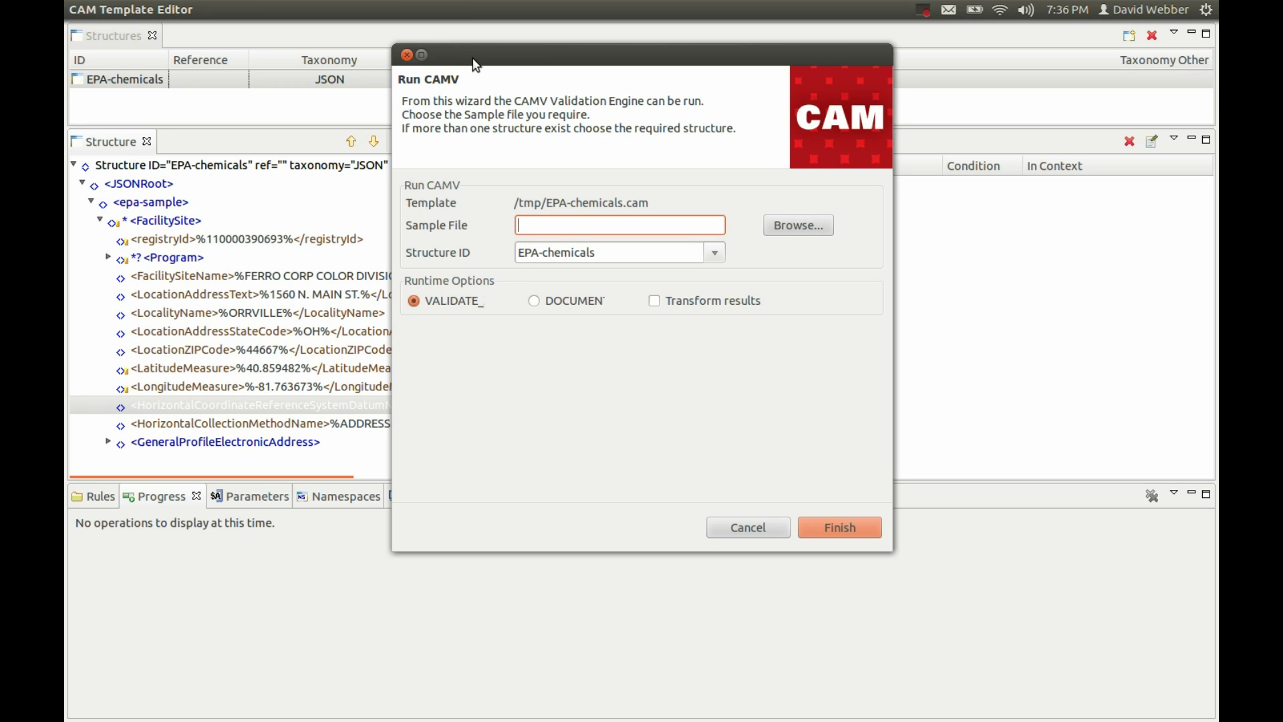
pyautogui.moveTo(475, 65); pyautogui.dragTo(514, 64)
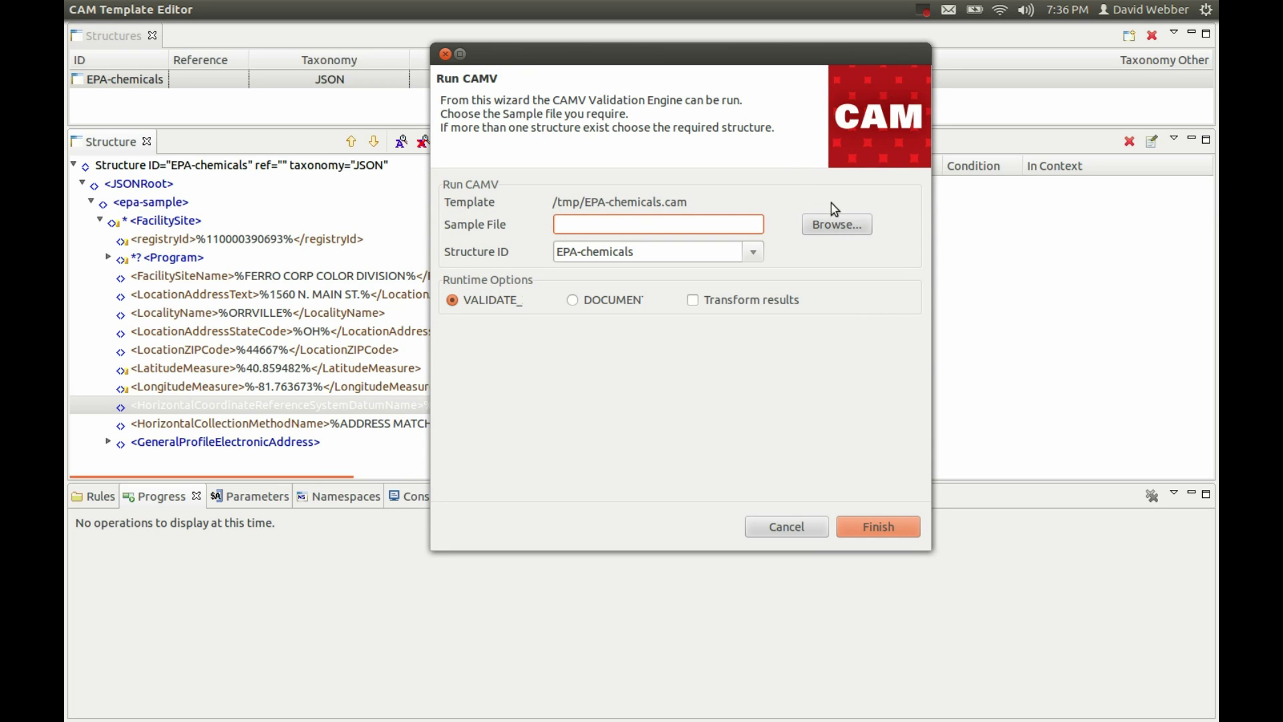
pyautogui.click(835, 225)
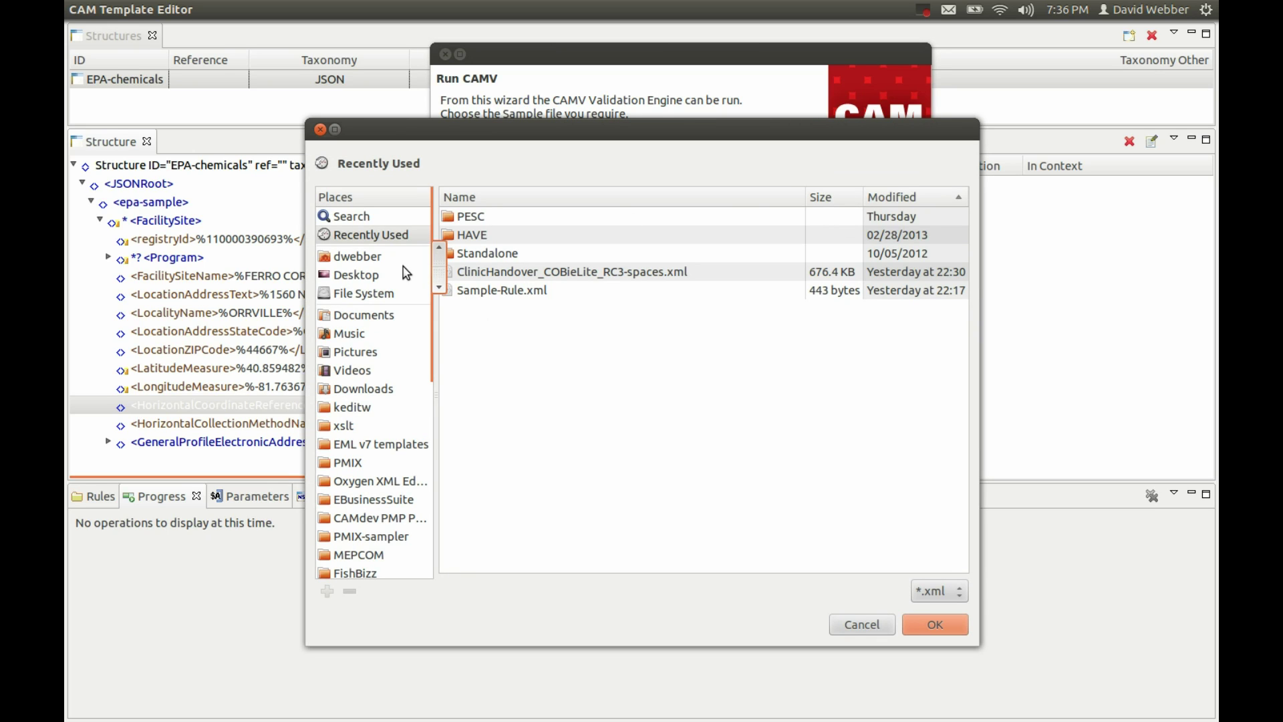
pyautogui.click(386, 394)
pyautogui.doubleClick(472, 253)
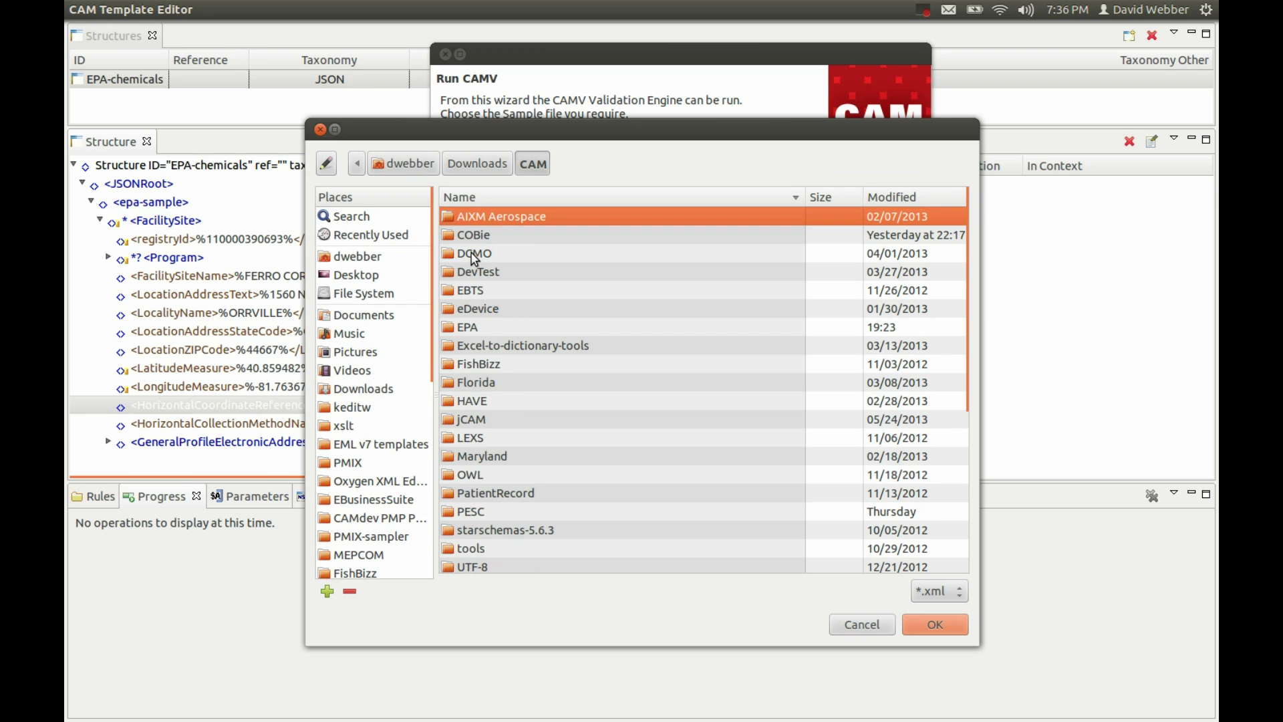
pyautogui.doubleClick(478, 328)
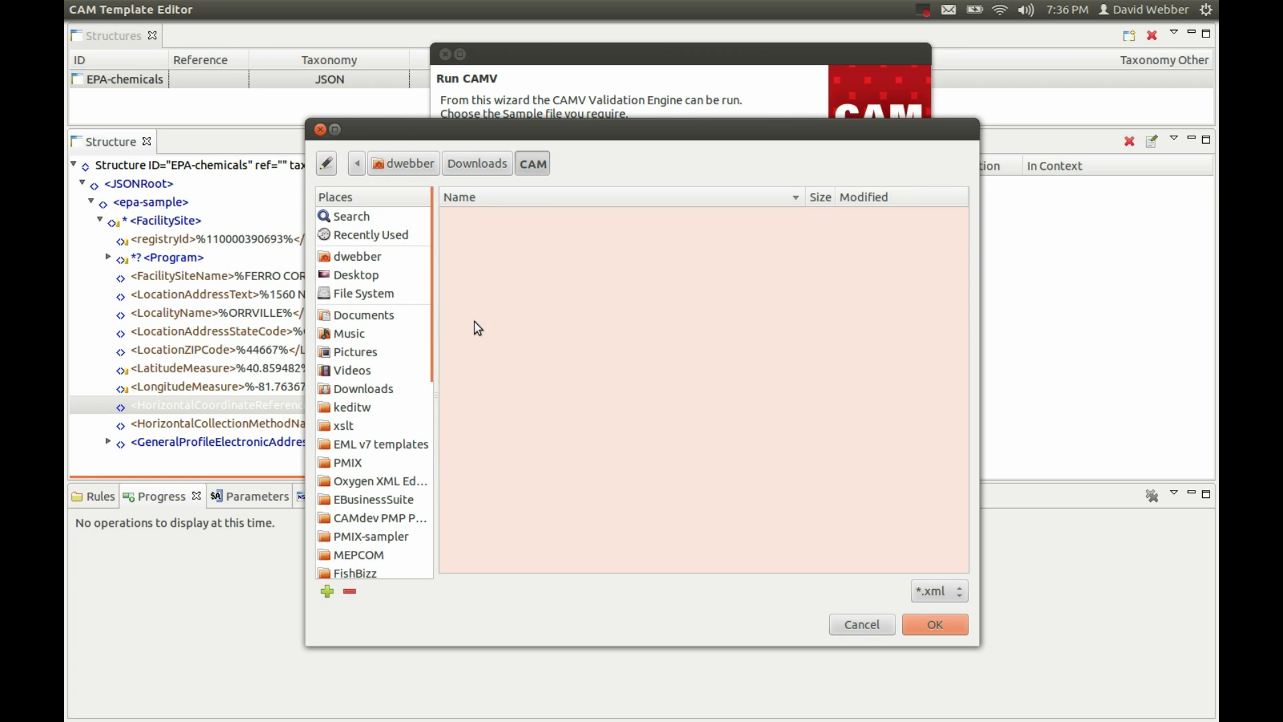
pyautogui.click(944, 597)
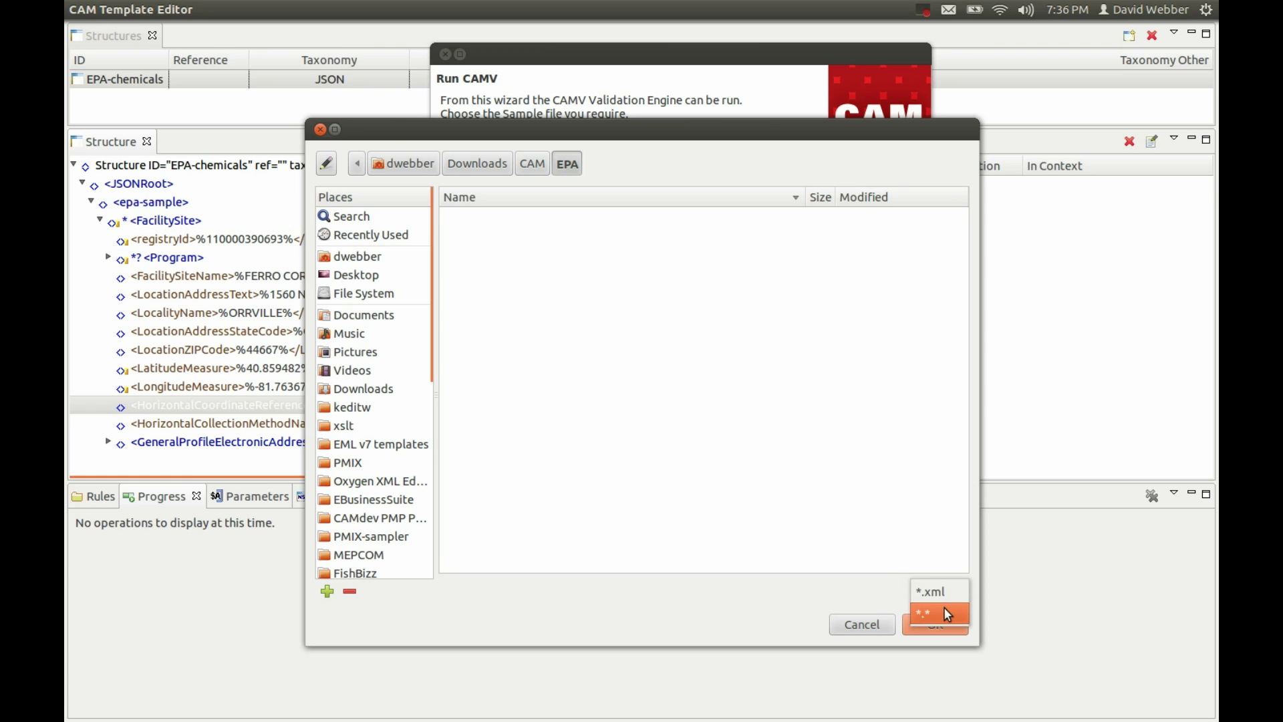
pyautogui.click(946, 612)
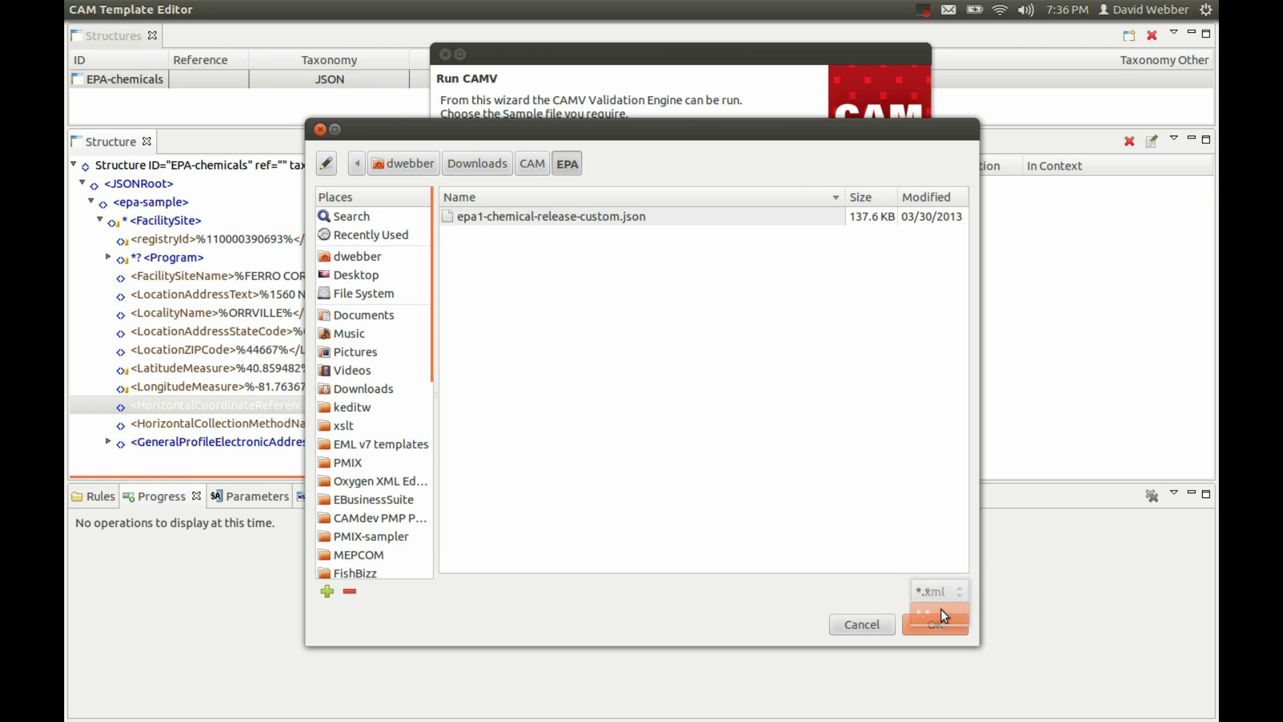
pyautogui.click(530, 222)
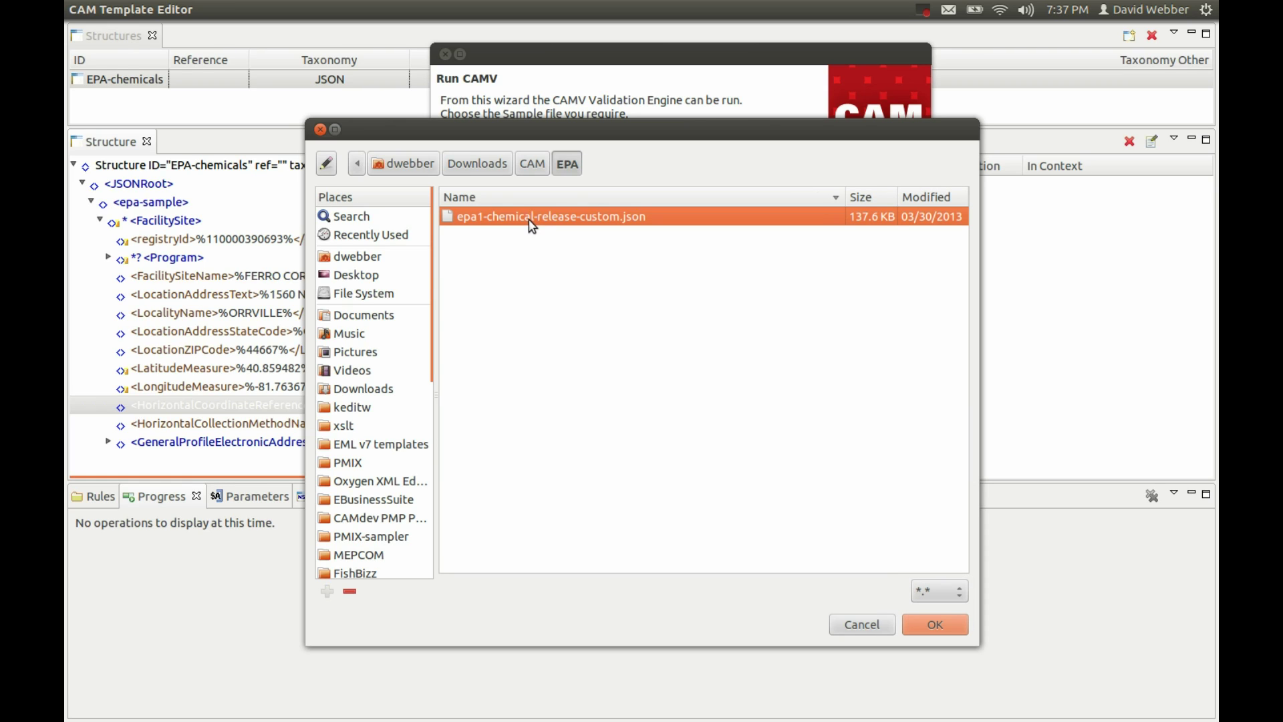
pyautogui.click(934, 623)
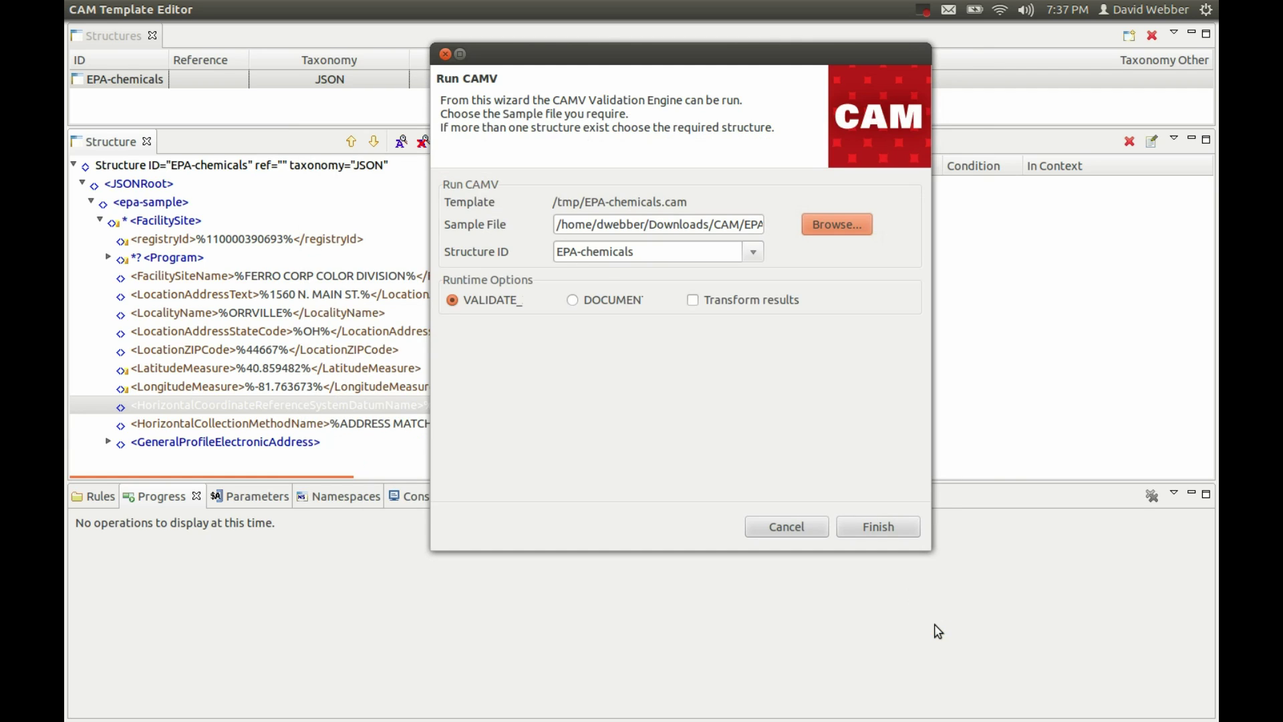
# Run the validation and inspect the four non-nillable HorizontalCollectionMethodName errors in the Console
pyautogui.click(883, 527)
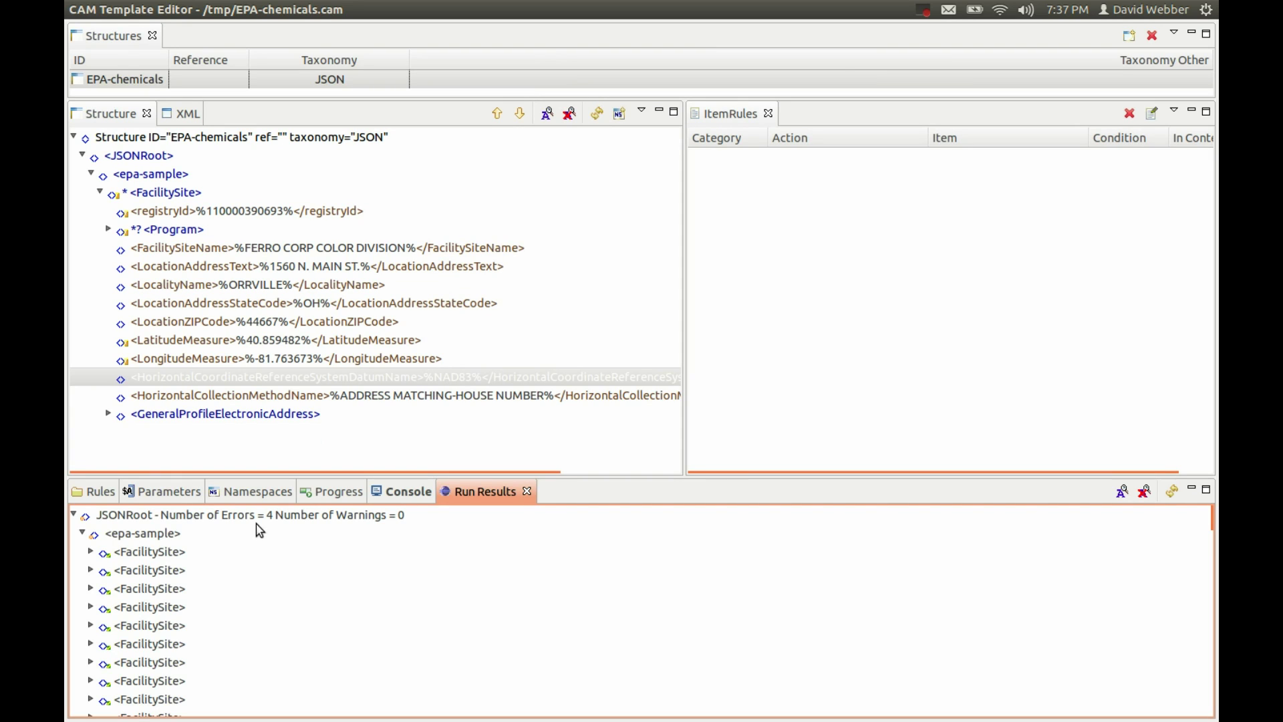
pyautogui.click(411, 494)
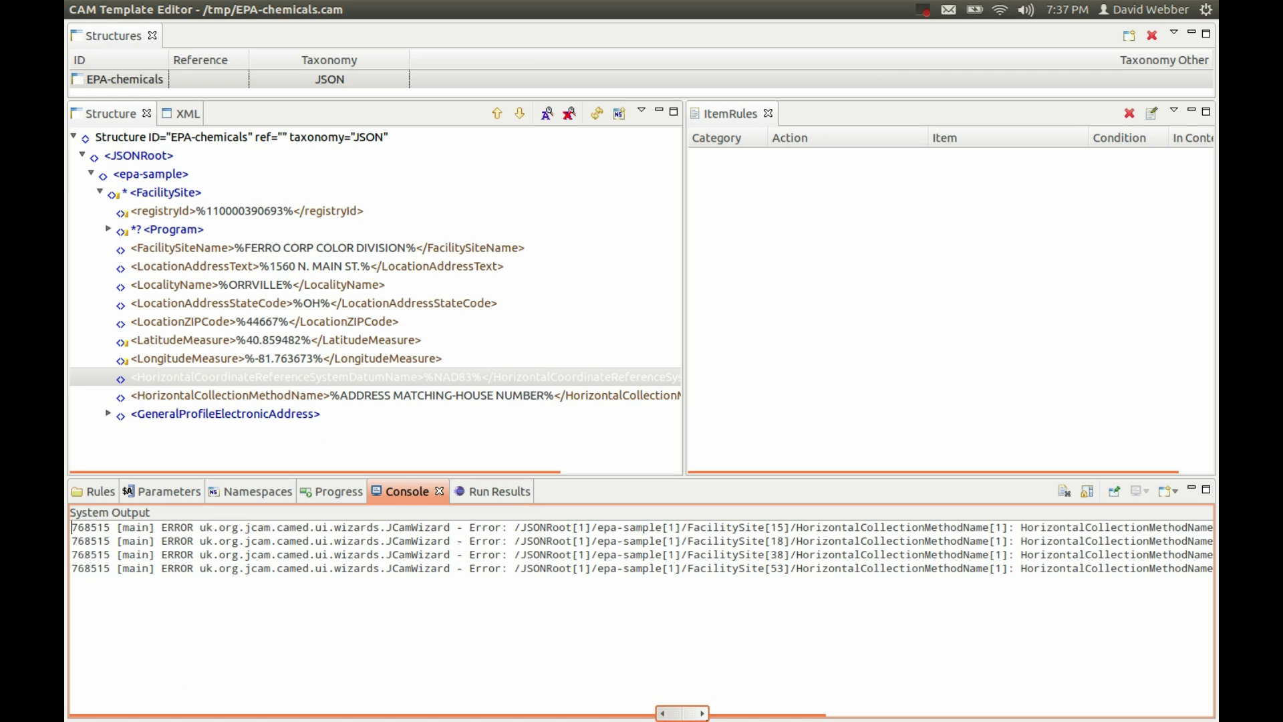
pyautogui.moveTo(698, 715); pyautogui.dragTo(1086, 715)
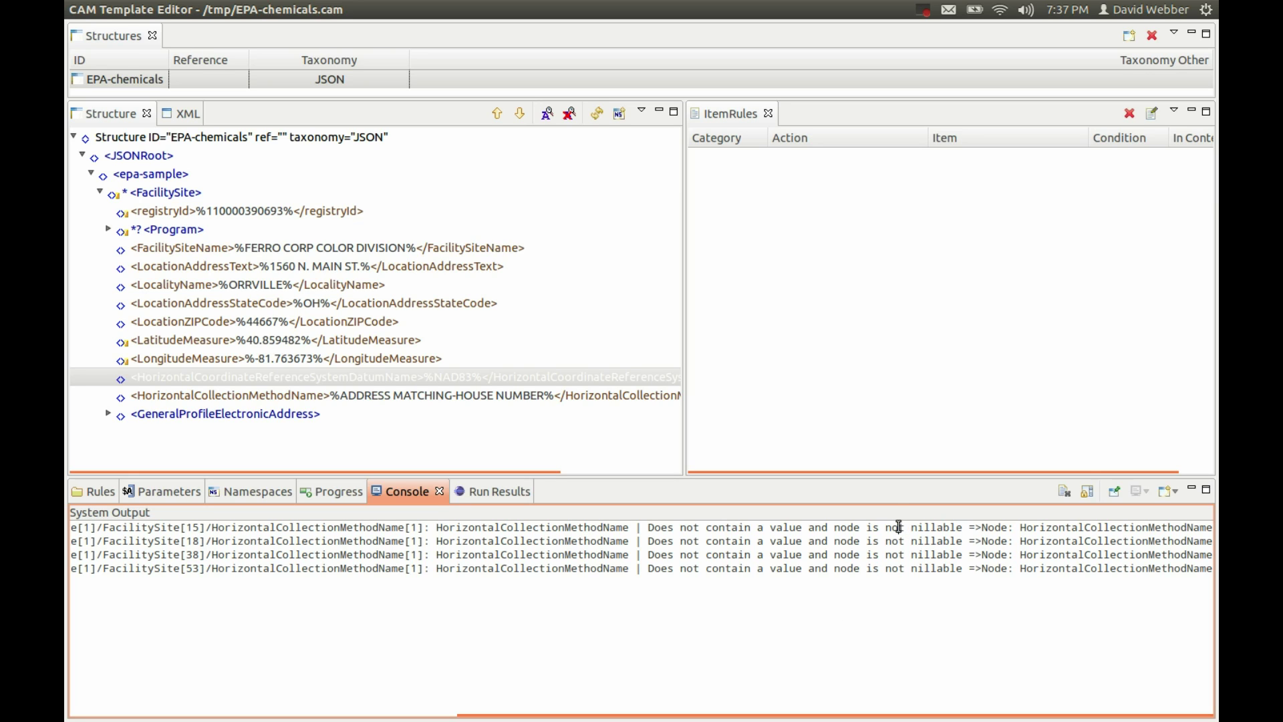
pyautogui.moveTo(899, 528); pyautogui.dragTo(1009, 569)
pyautogui.hscroll(-10, 1002, 588)
pyautogui.click(1009, 570)
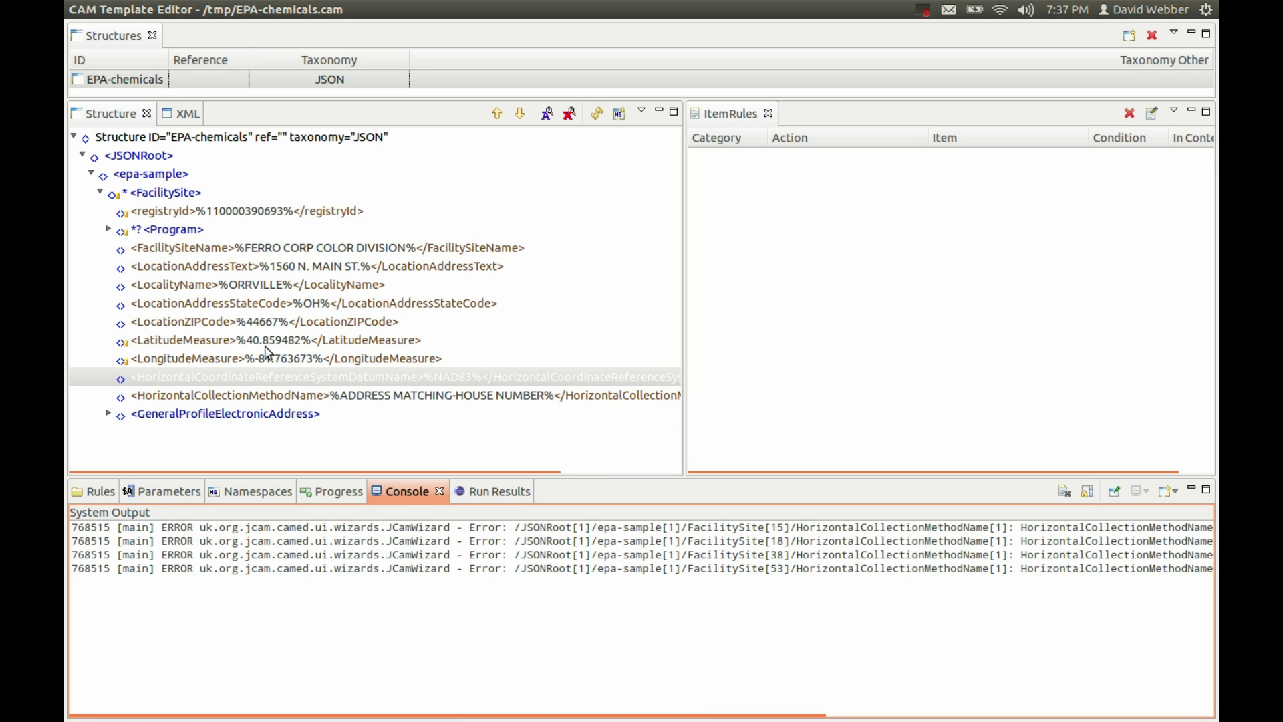
pyautogui.click(318, 402)
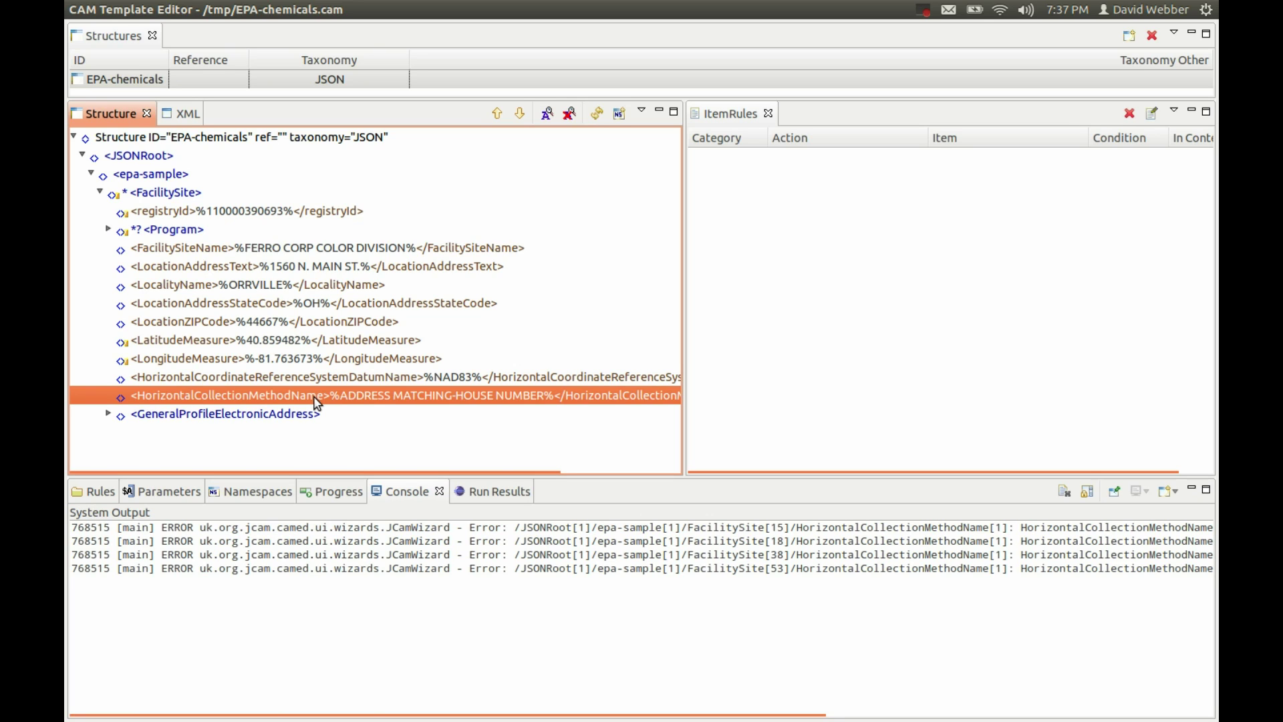
# Add a makeNillable rule to HorizontalCollectionMethodName and save the template
pyautogui.rightClick(318, 402)
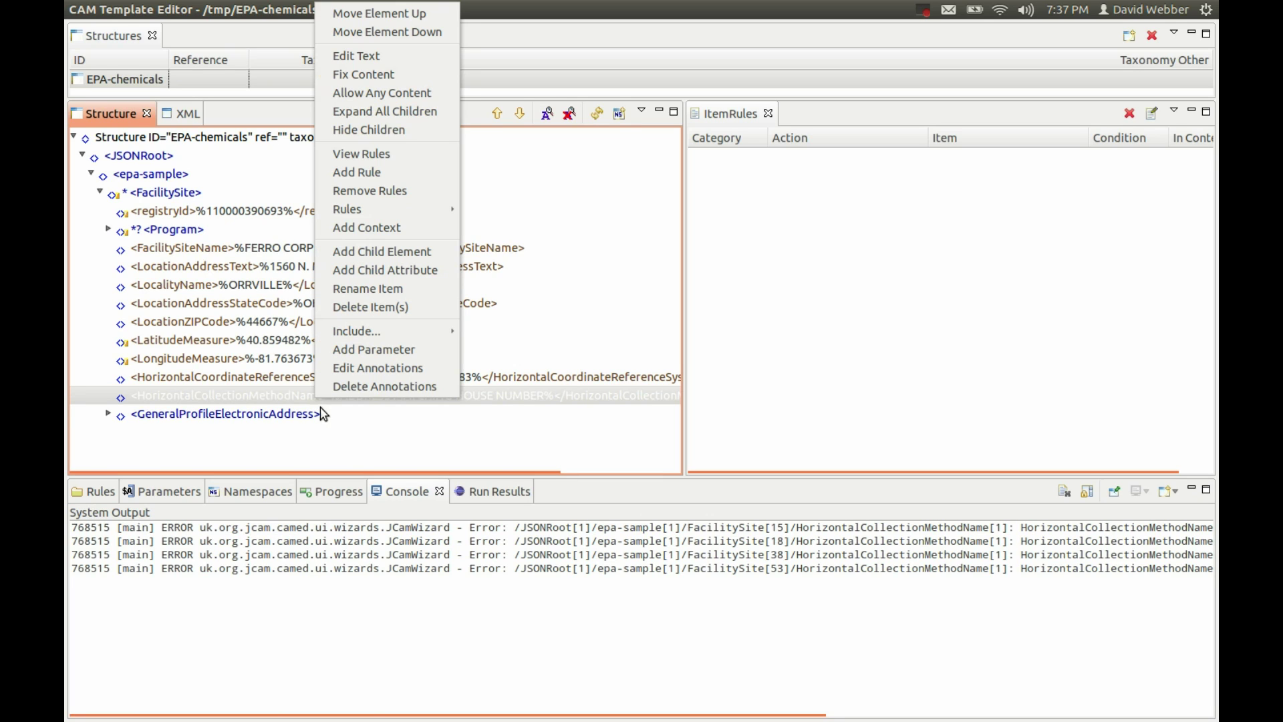
pyautogui.click(358, 173)
pyautogui.click(499, 219)
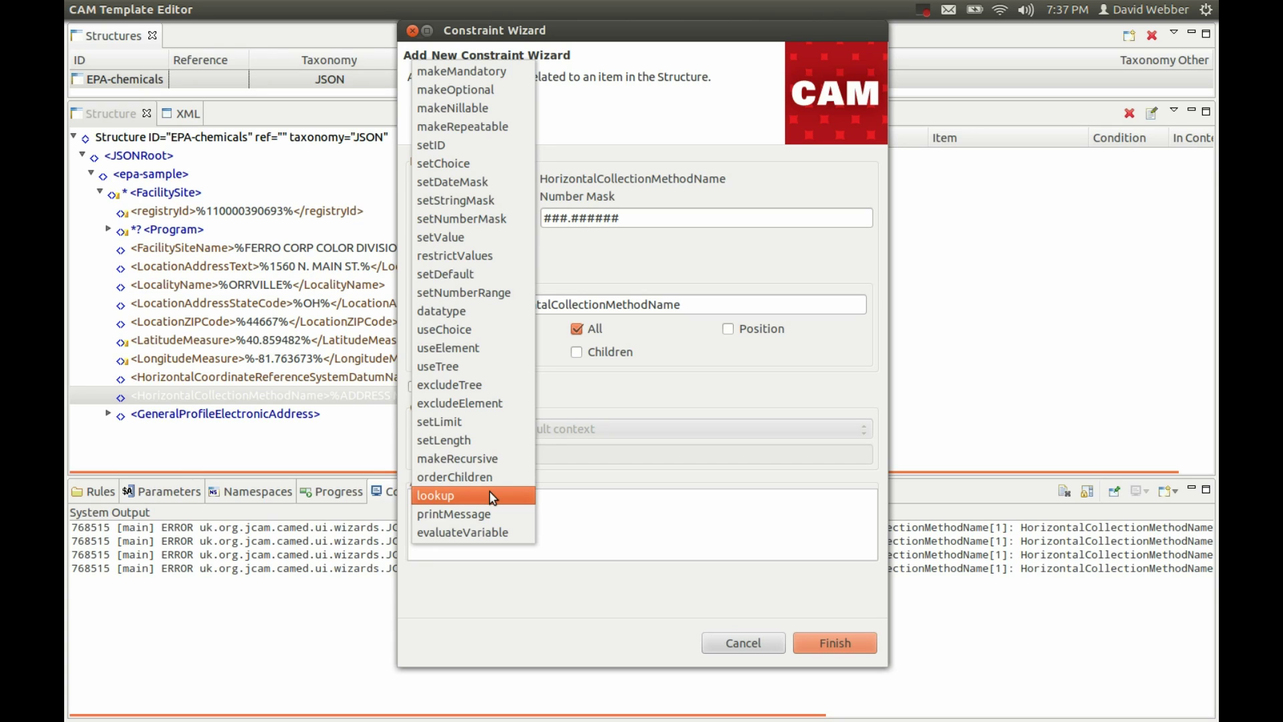
pyautogui.click(466, 108)
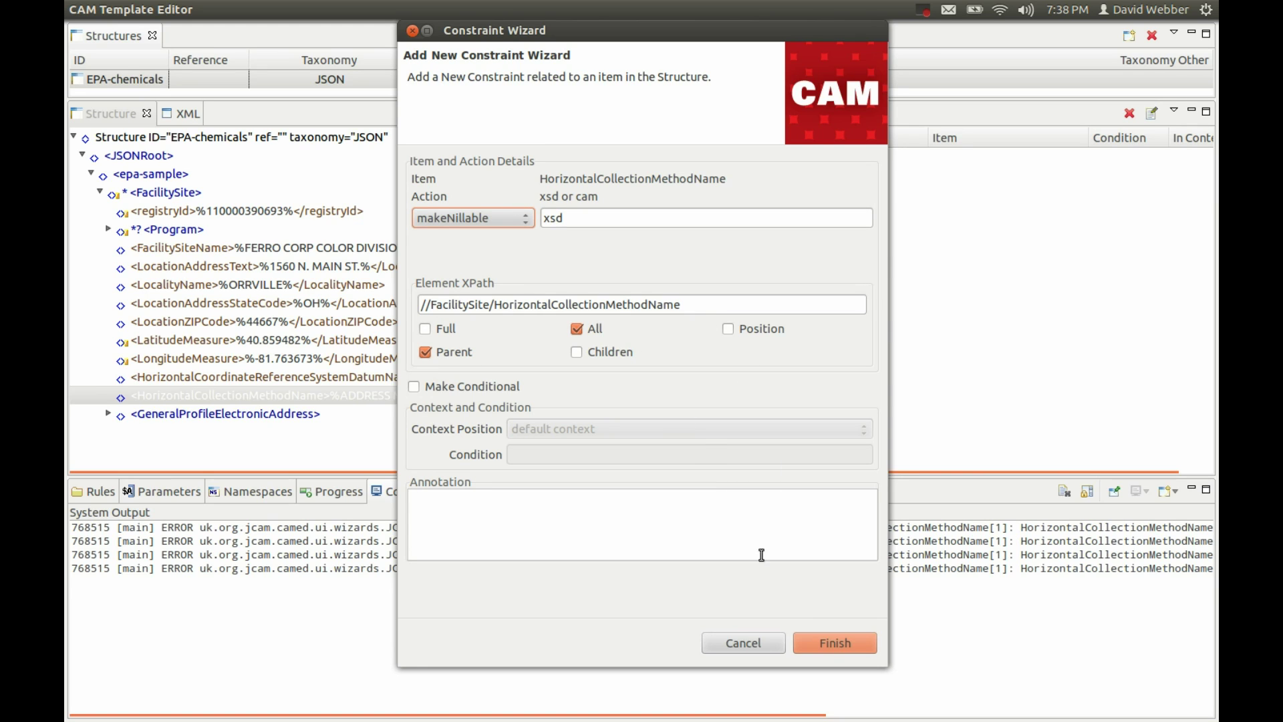
pyautogui.click(819, 643)
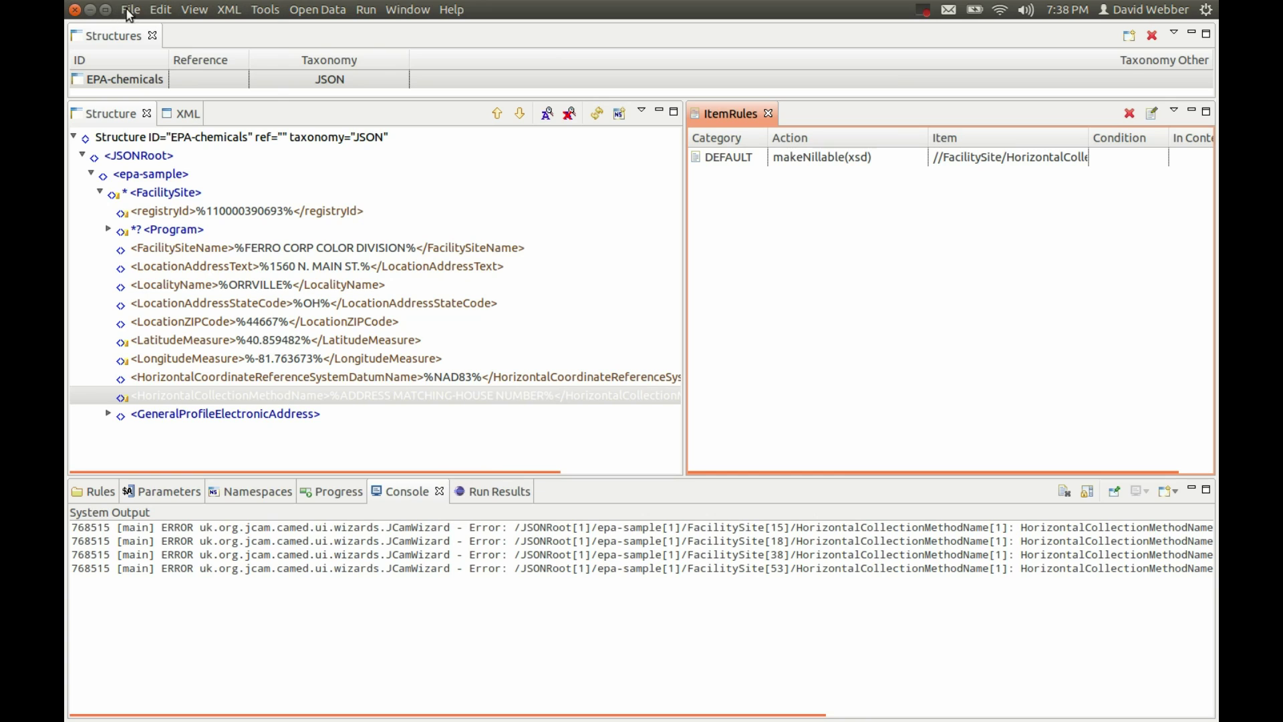
pyautogui.click(131, 10)
pyautogui.click(143, 71)
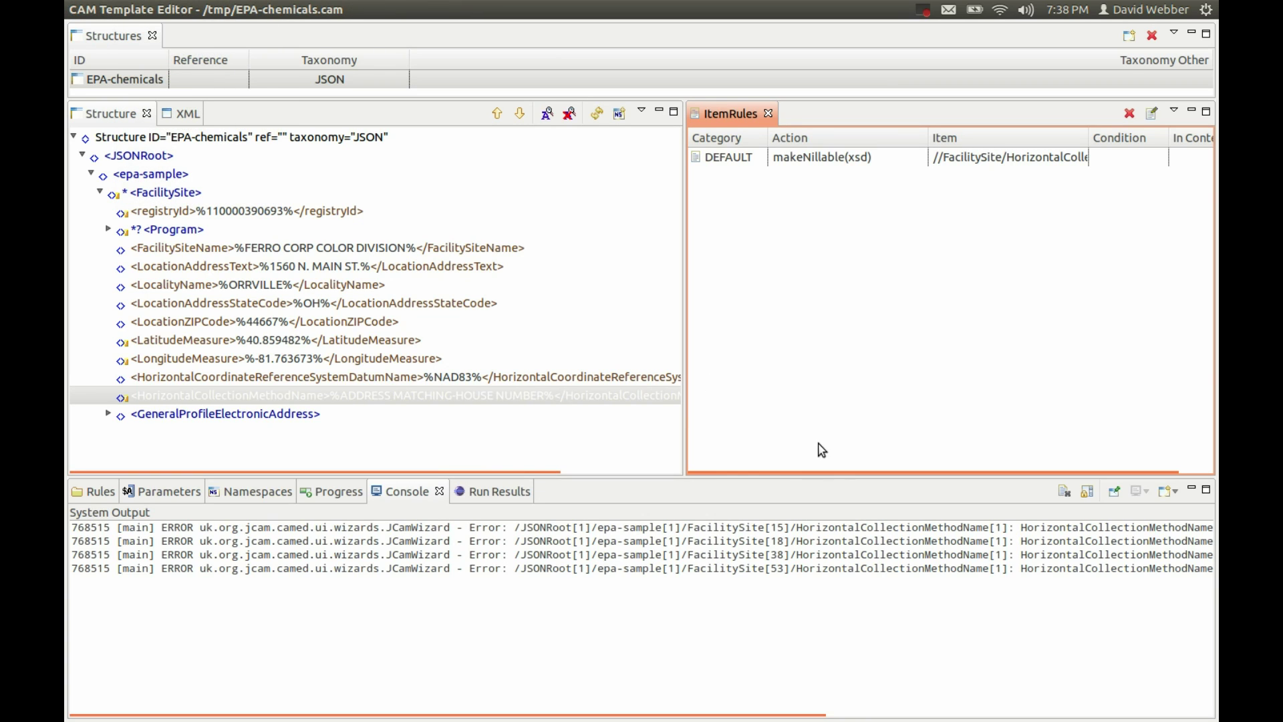
# Clear the old error output, start a new validation run and browse to Downloads/CAM/EPA
pyautogui.click(1064, 491)
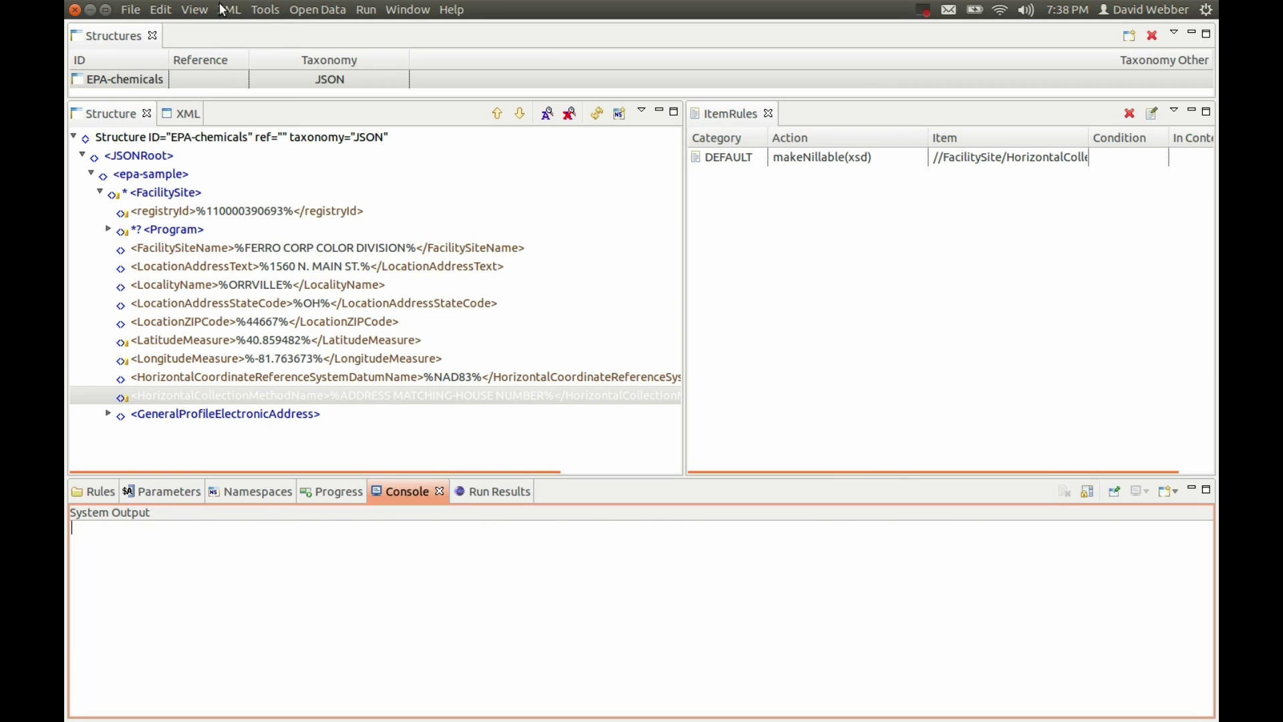
pyautogui.click(367, 10)
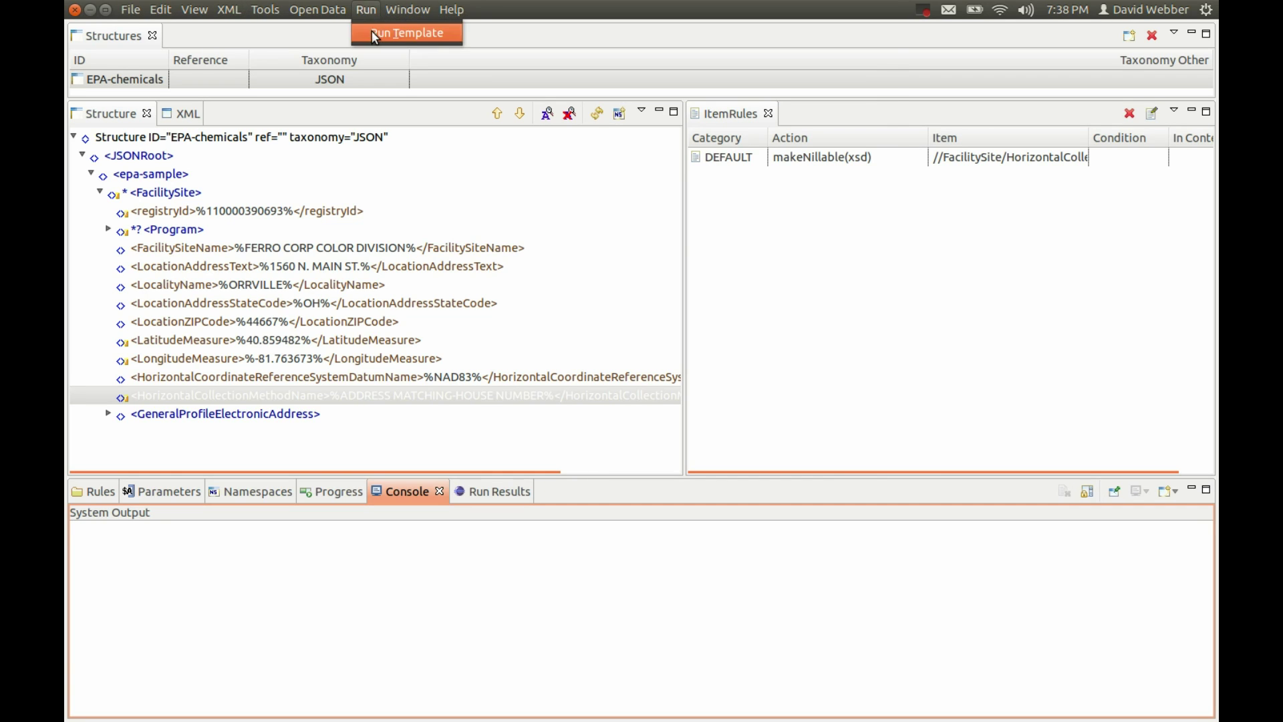
pyautogui.click(371, 31)
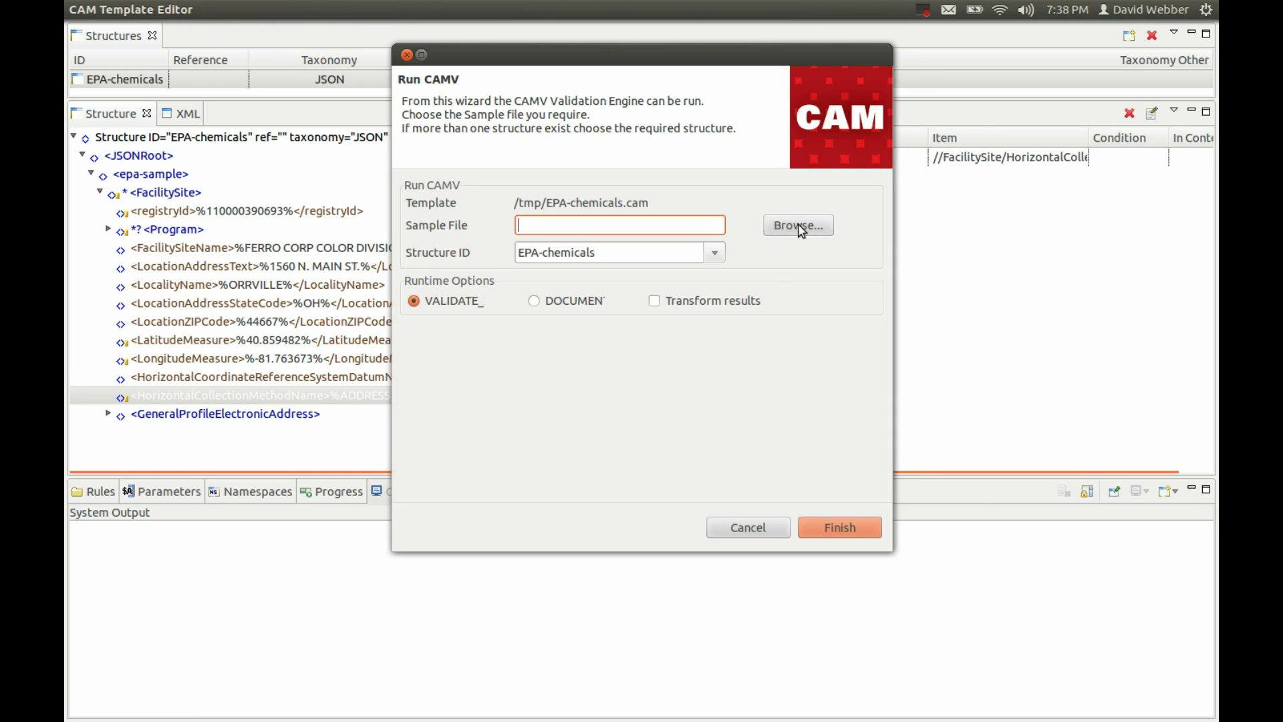
pyautogui.click(800, 227)
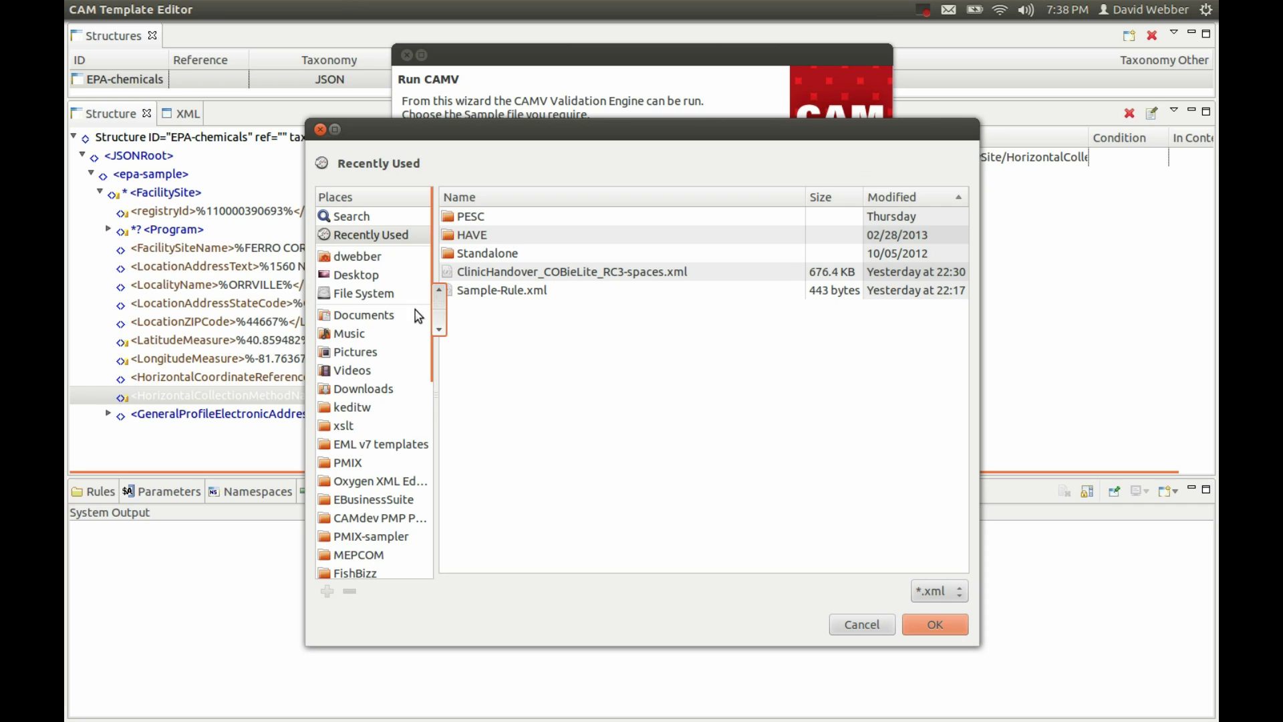
pyautogui.click(342, 389)
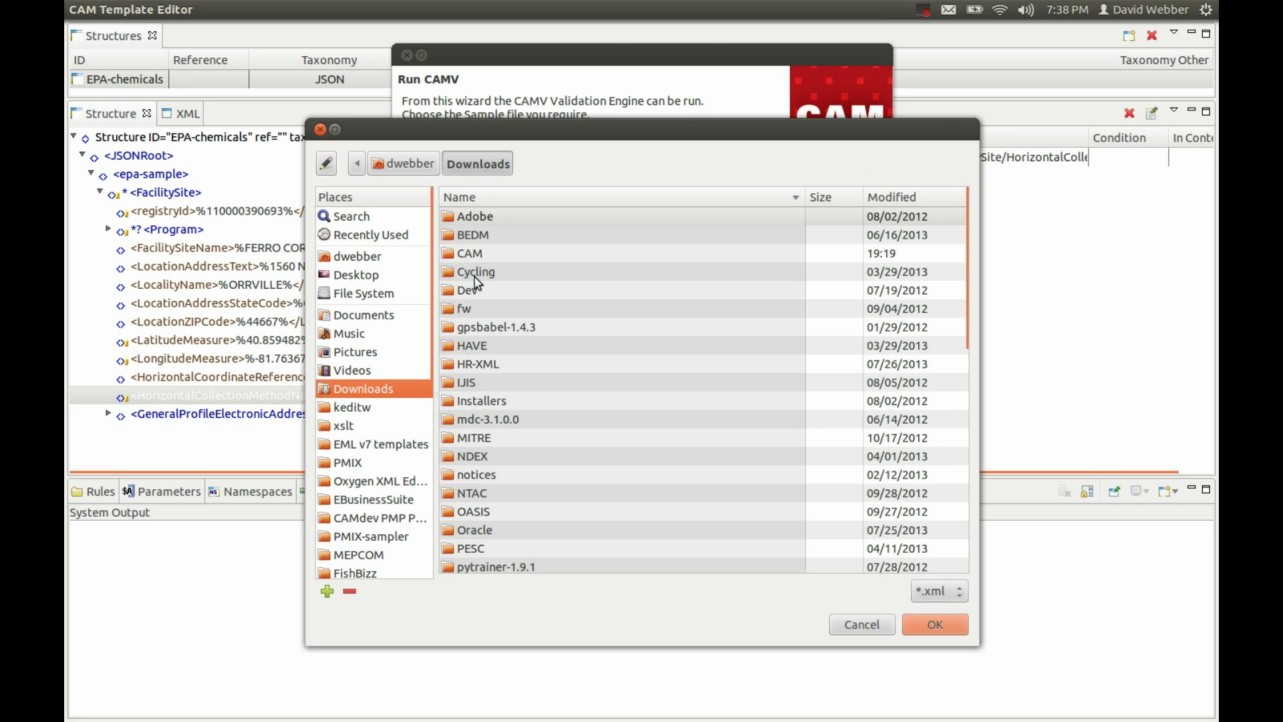
pyautogui.doubleClick(476, 255)
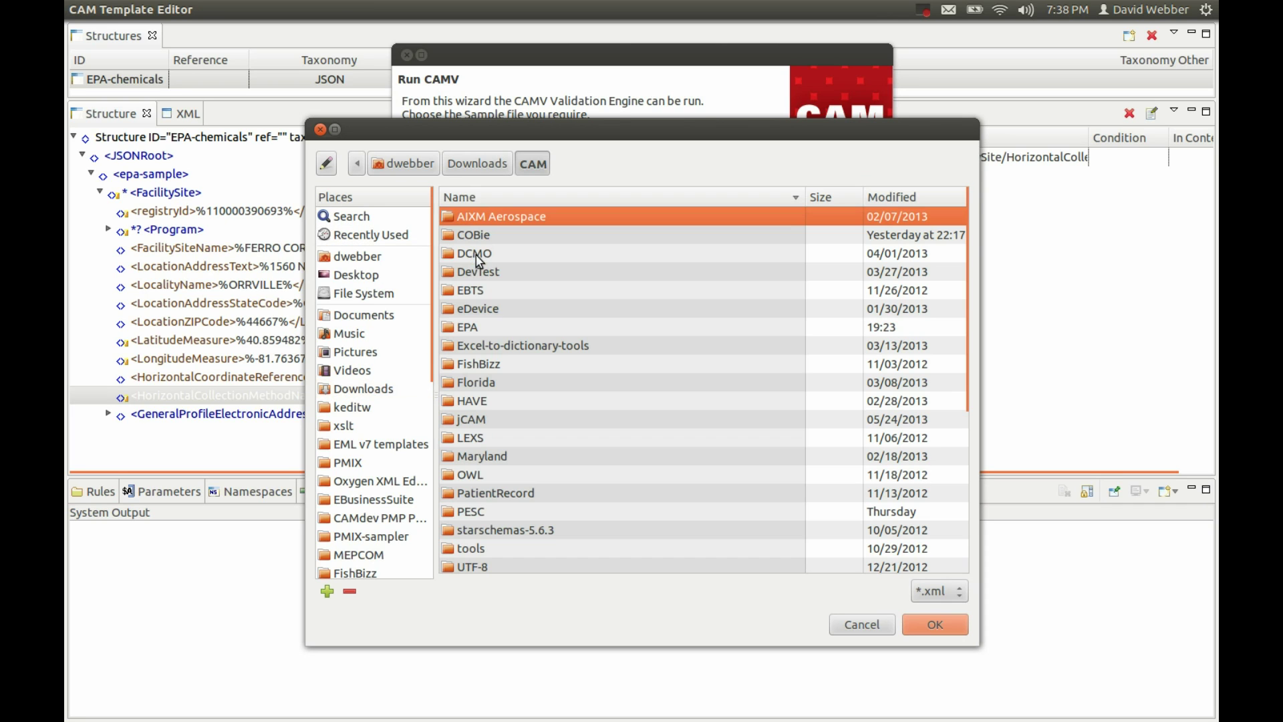
pyautogui.doubleClick(479, 328)
# Choose epa1-chemical-release-custom.json with the all-files filter, run it, and view results showing 0 errors
pyautogui.click(929, 591)
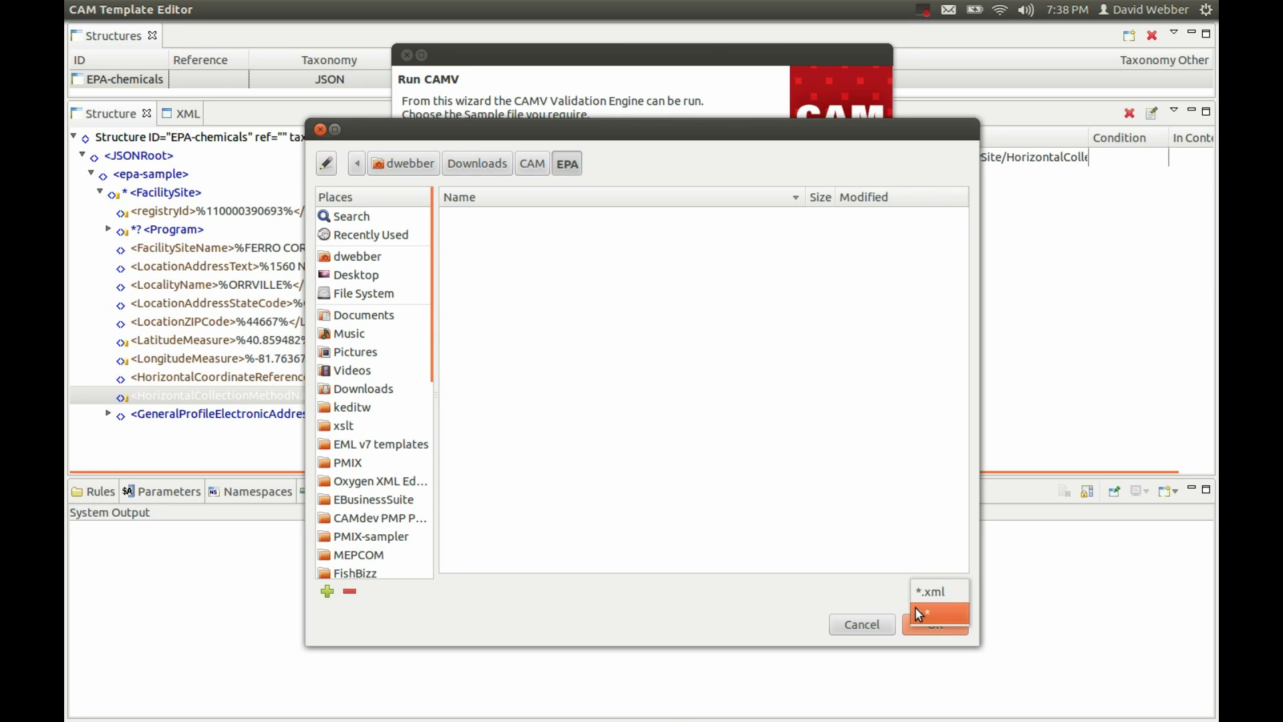
pyautogui.click(919, 613)
pyautogui.click(600, 220)
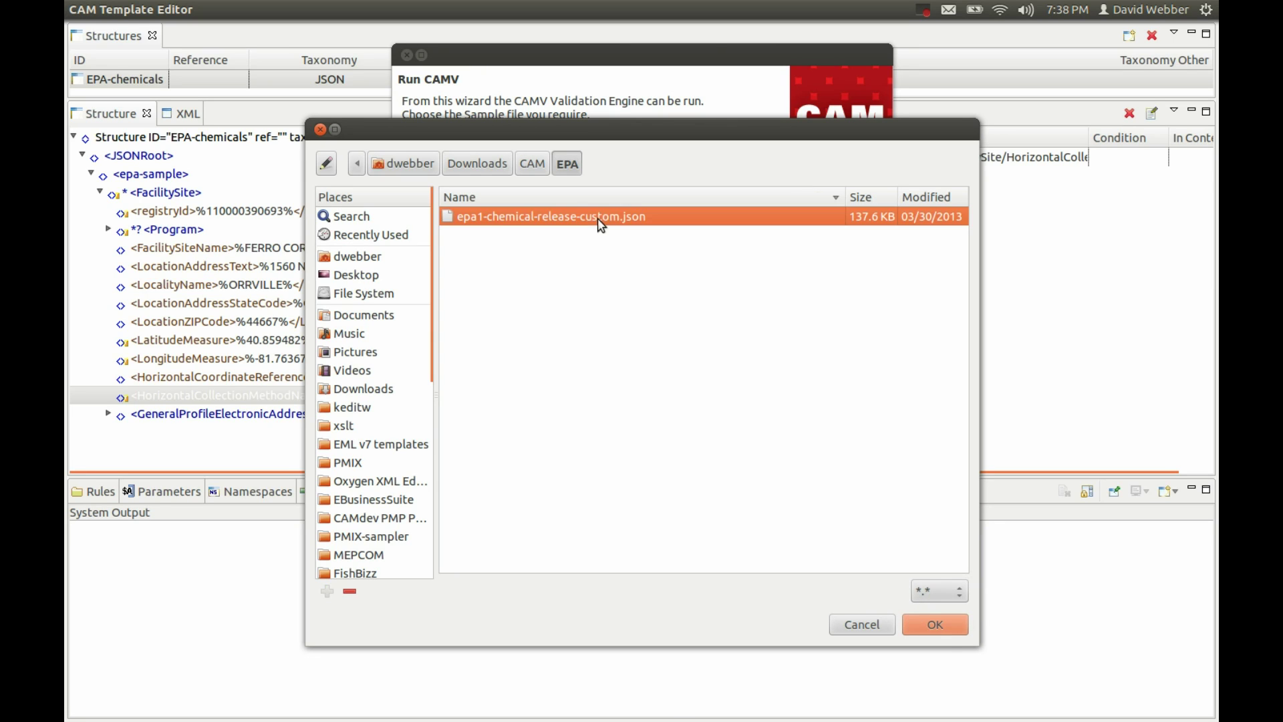
pyautogui.click(910, 623)
pyautogui.click(835, 529)
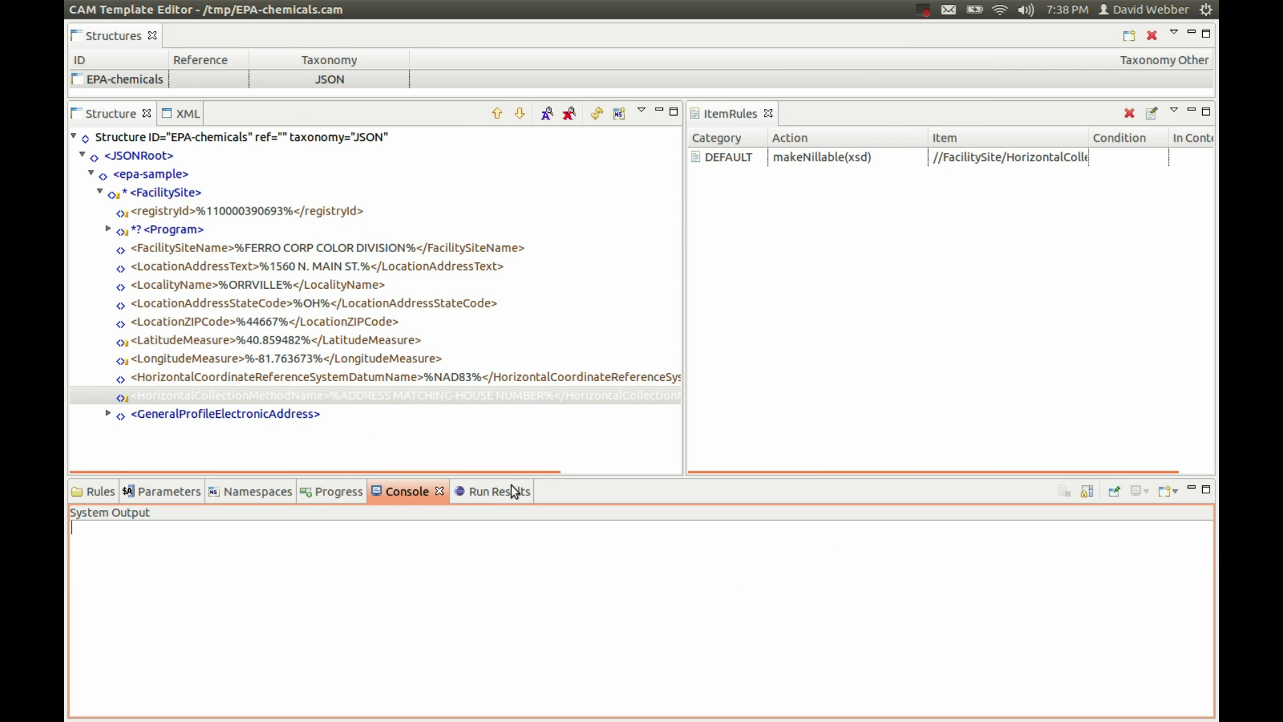
pyautogui.click(514, 493)
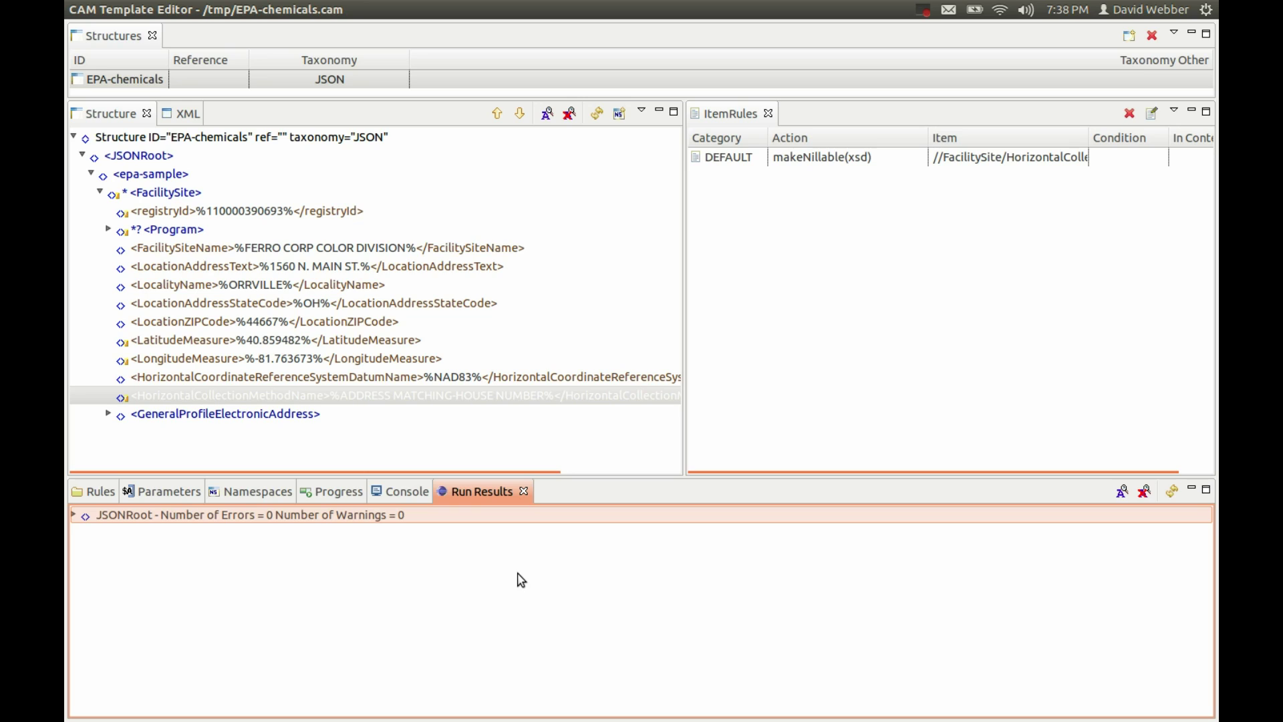
pyautogui.moveTo(201, 12)
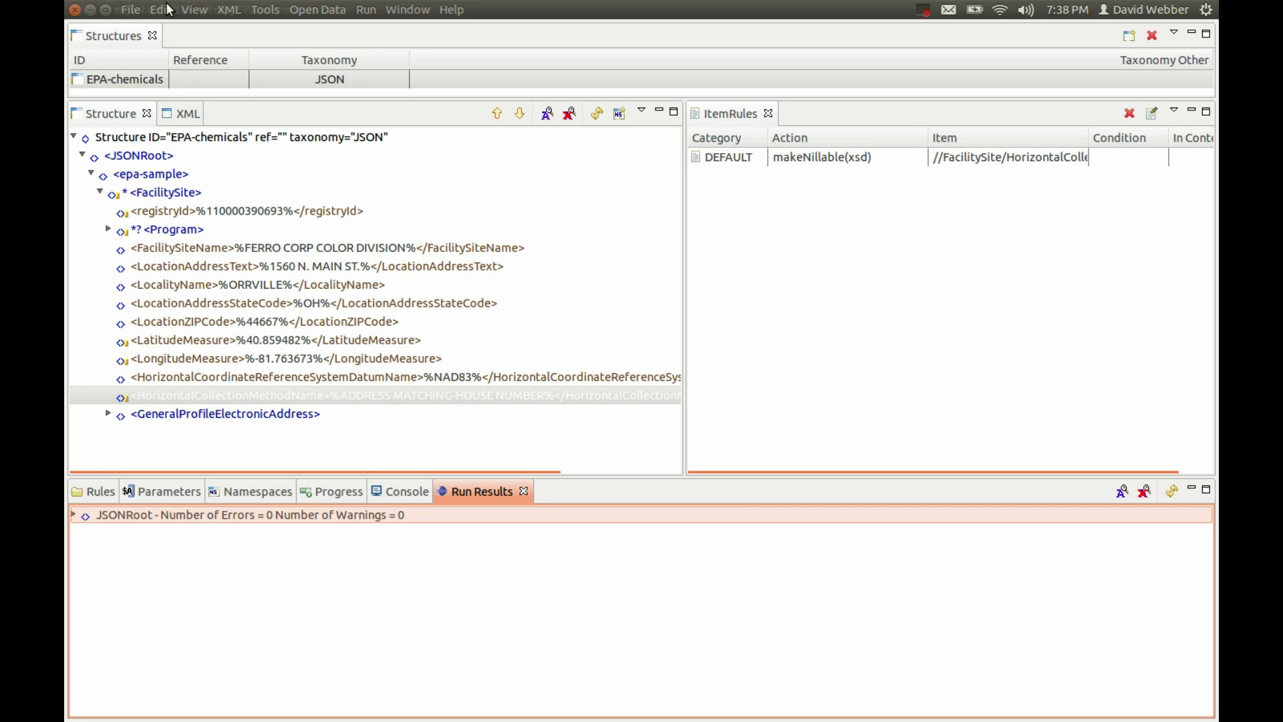
pyautogui.click(200, 12)
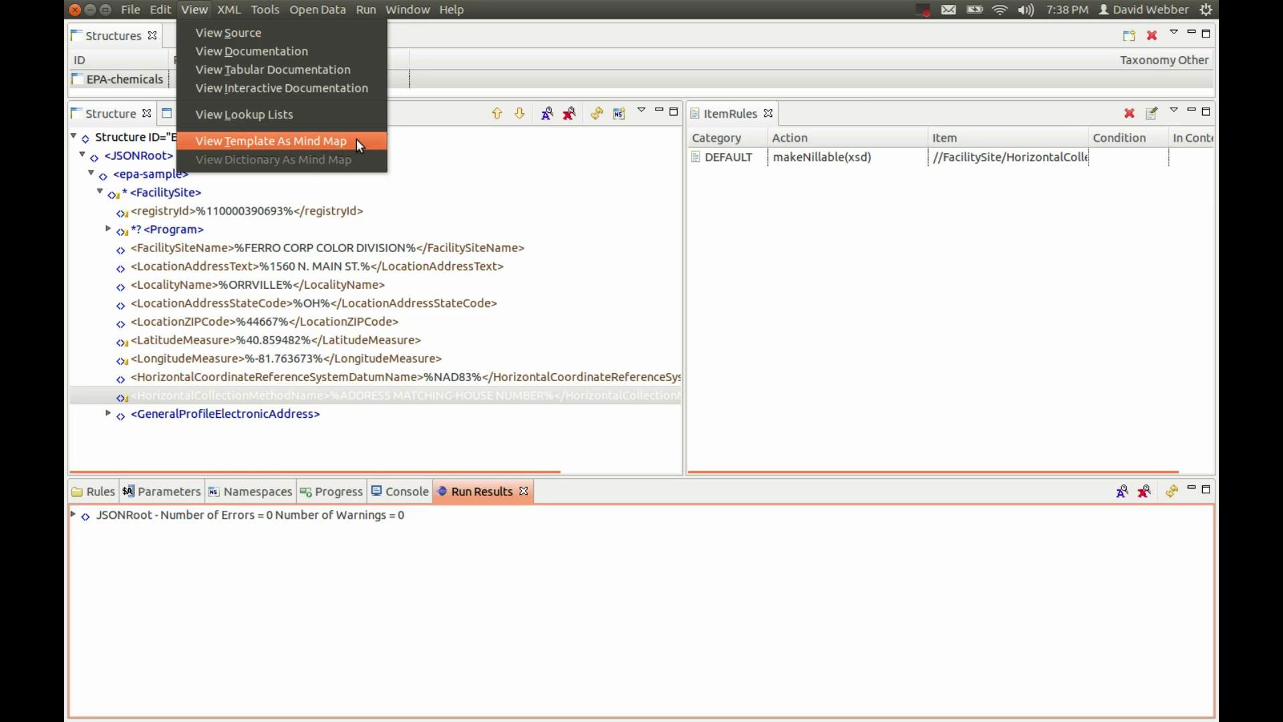
pyautogui.moveTo(409, 9)
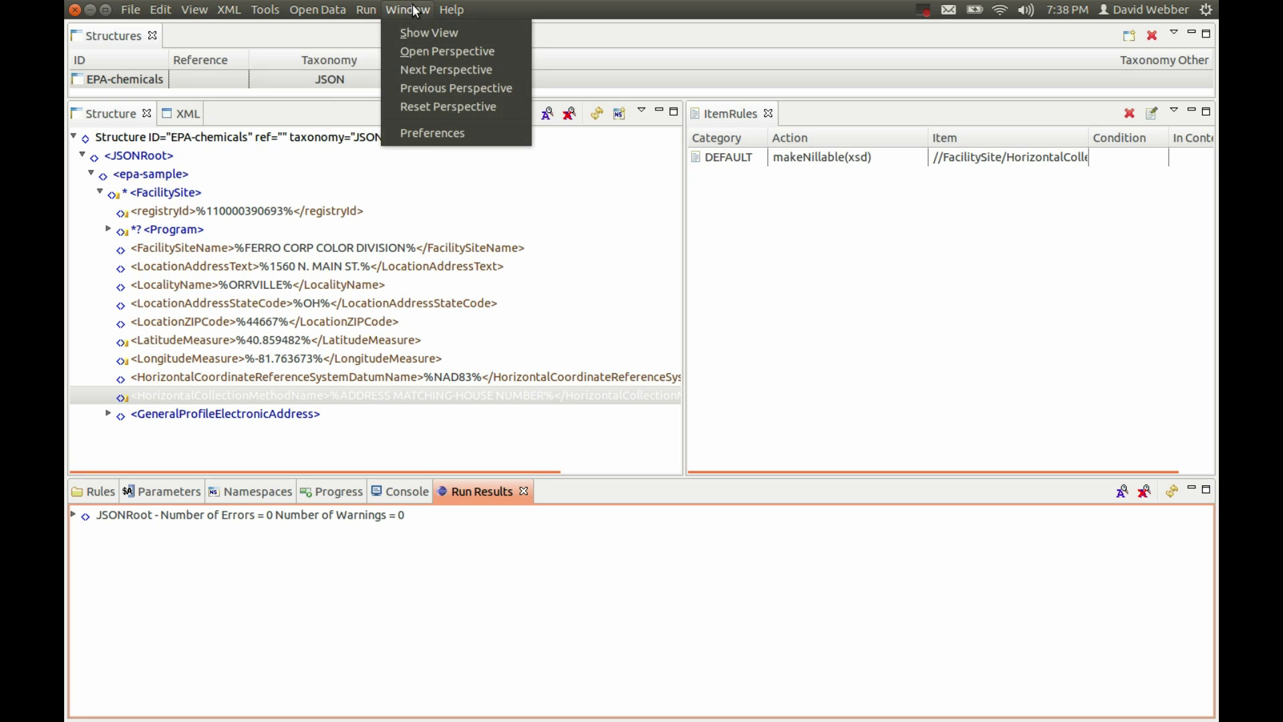
pyautogui.click(433, 134)
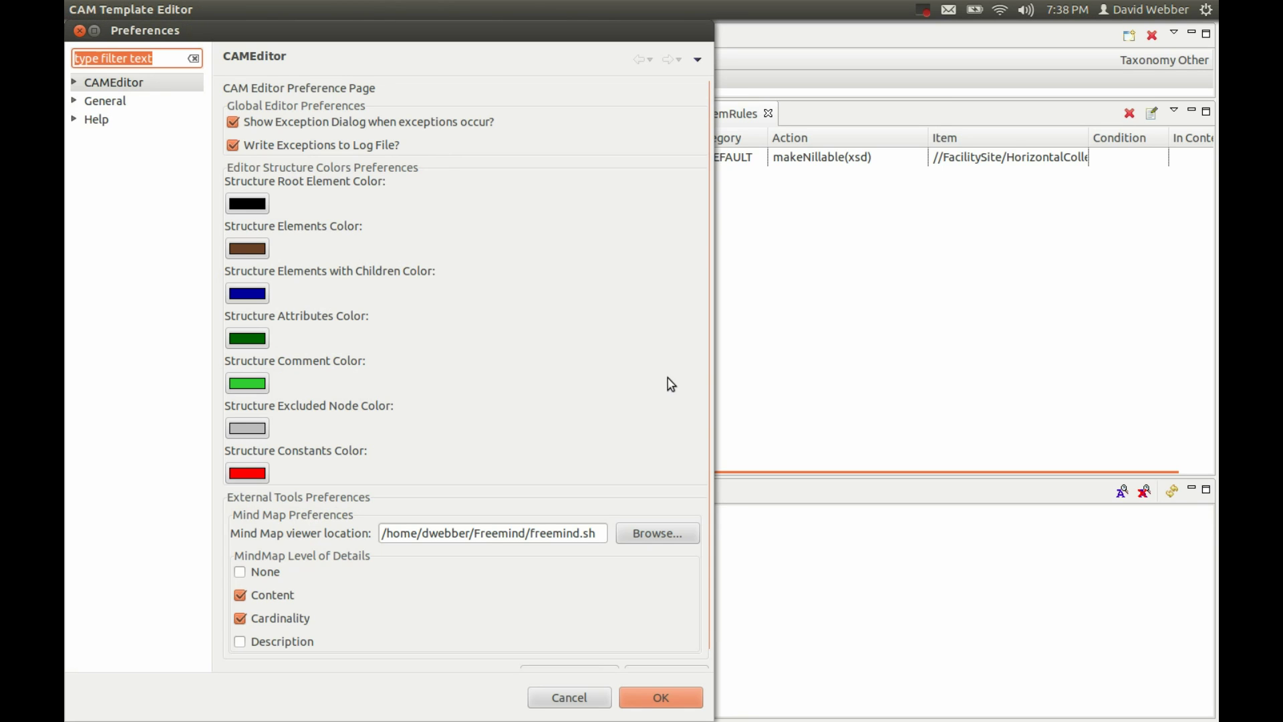
pyautogui.moveTo(386, 533); pyautogui.dragTo(592, 541)
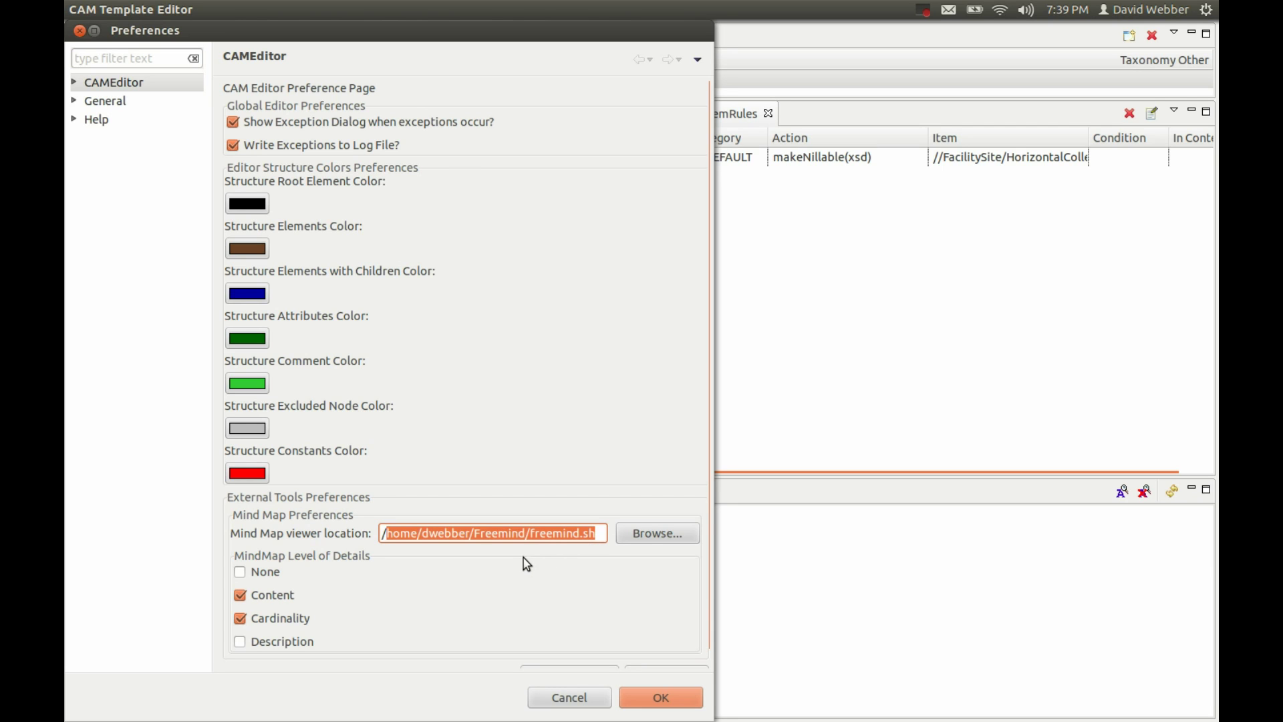
pyautogui.click(663, 698)
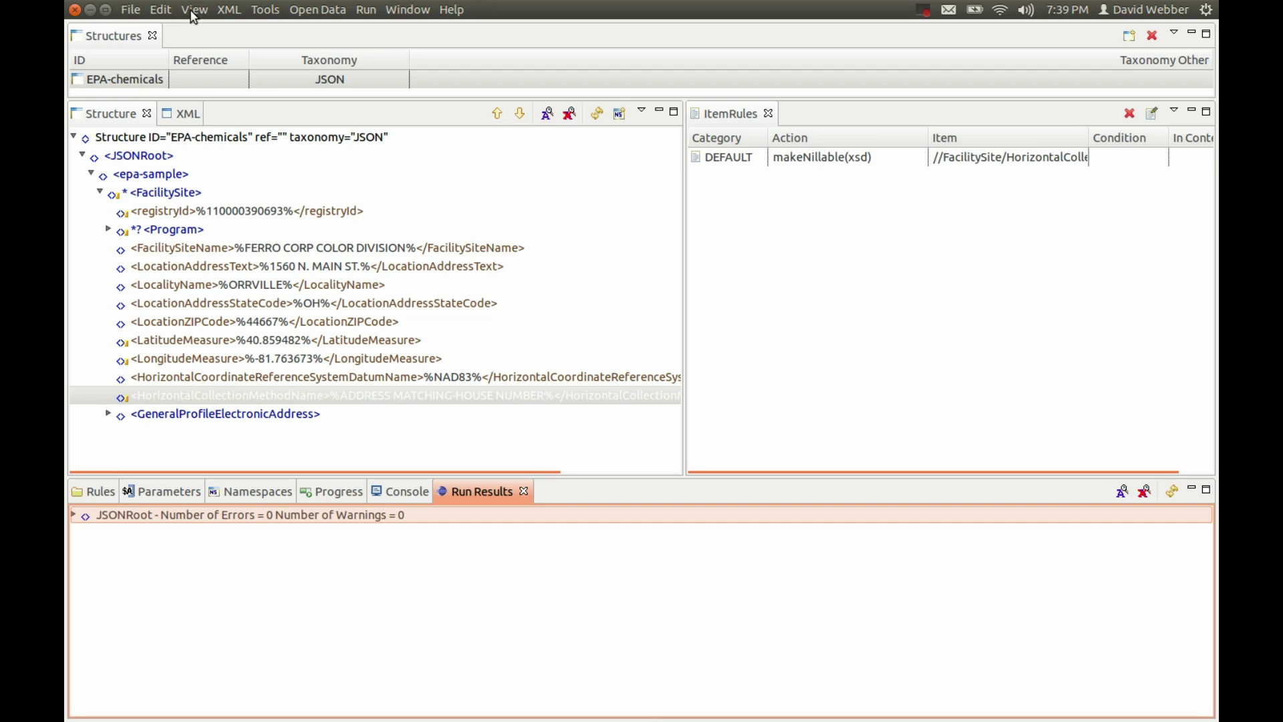
pyautogui.click(194, 9)
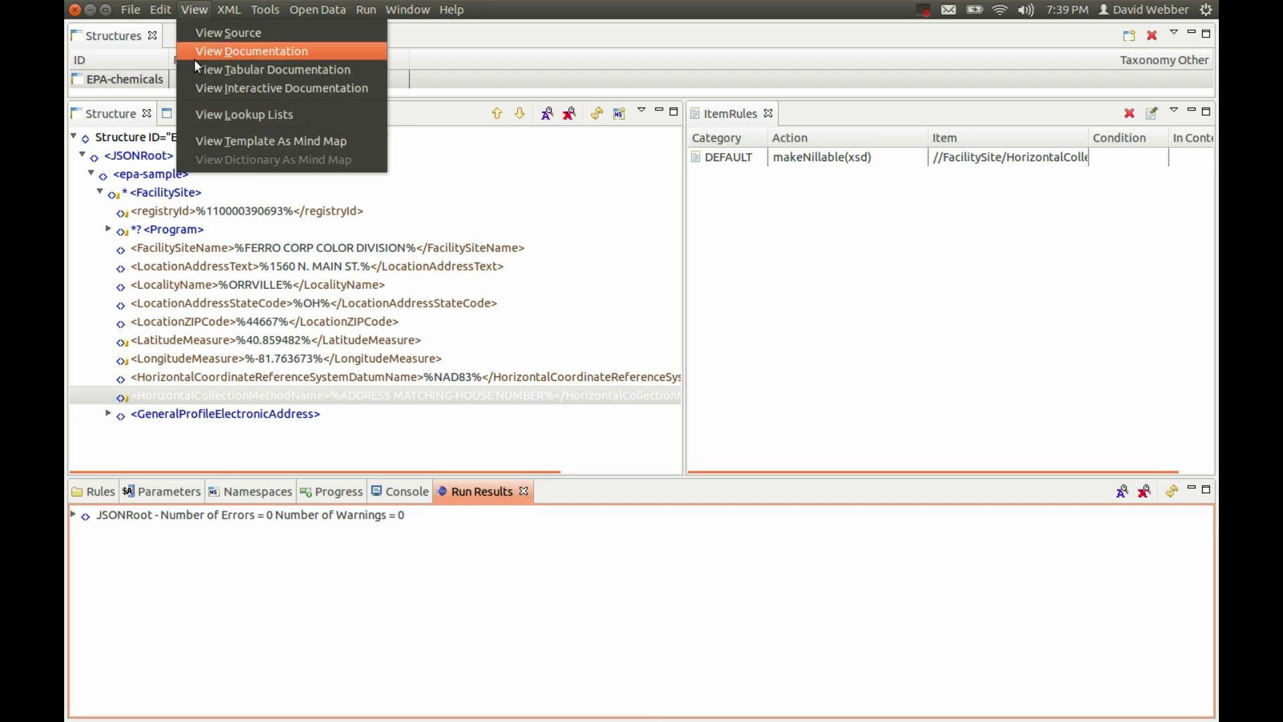
pyautogui.click(227, 140)
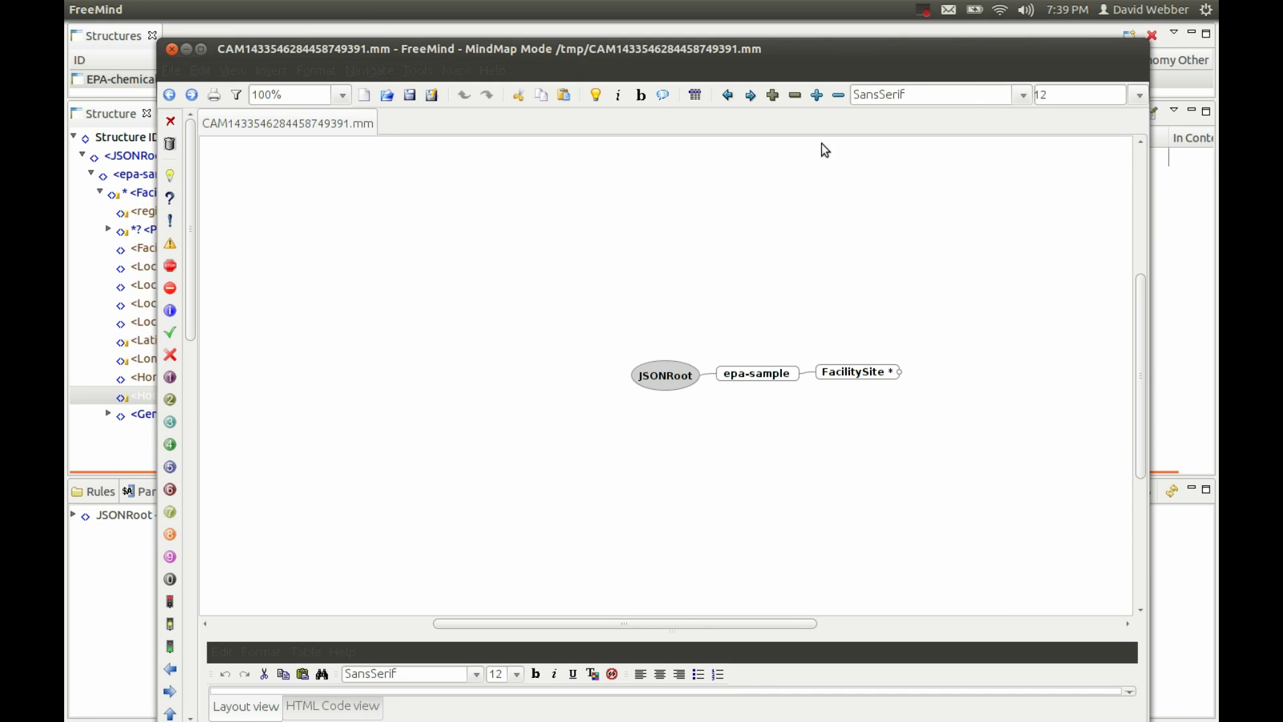
pyautogui.click(818, 97)
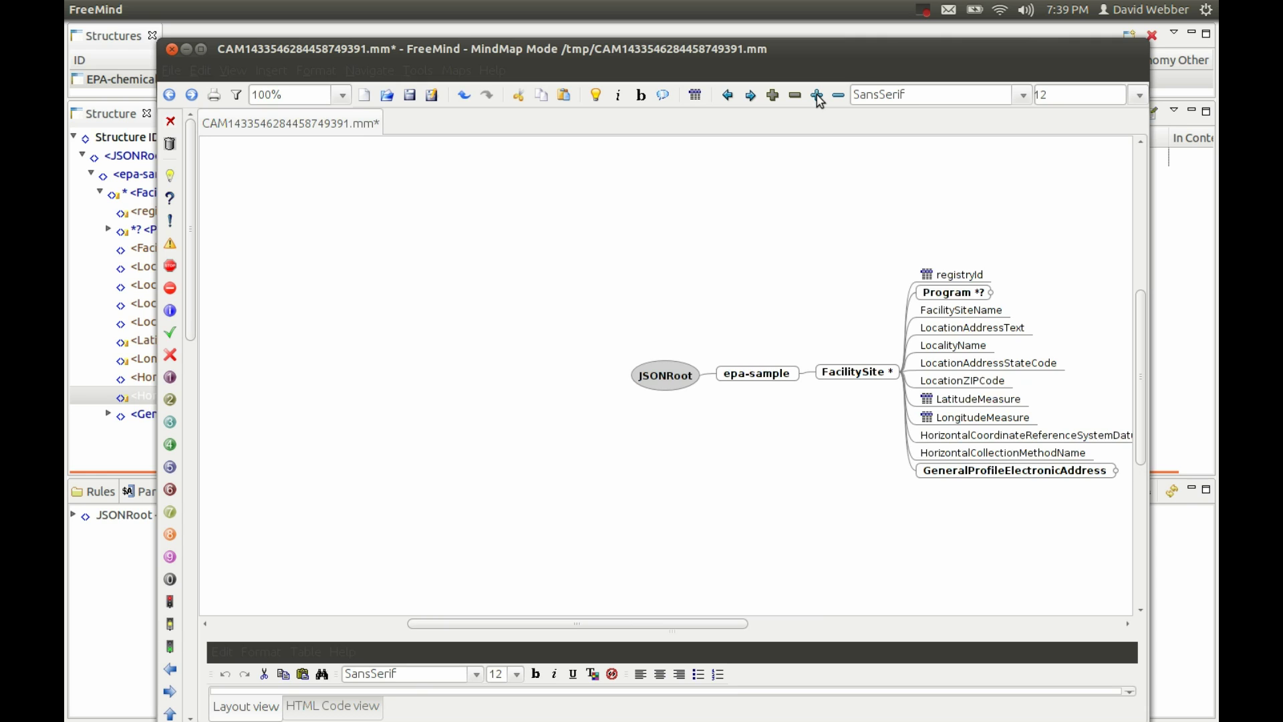
pyautogui.click(821, 100)
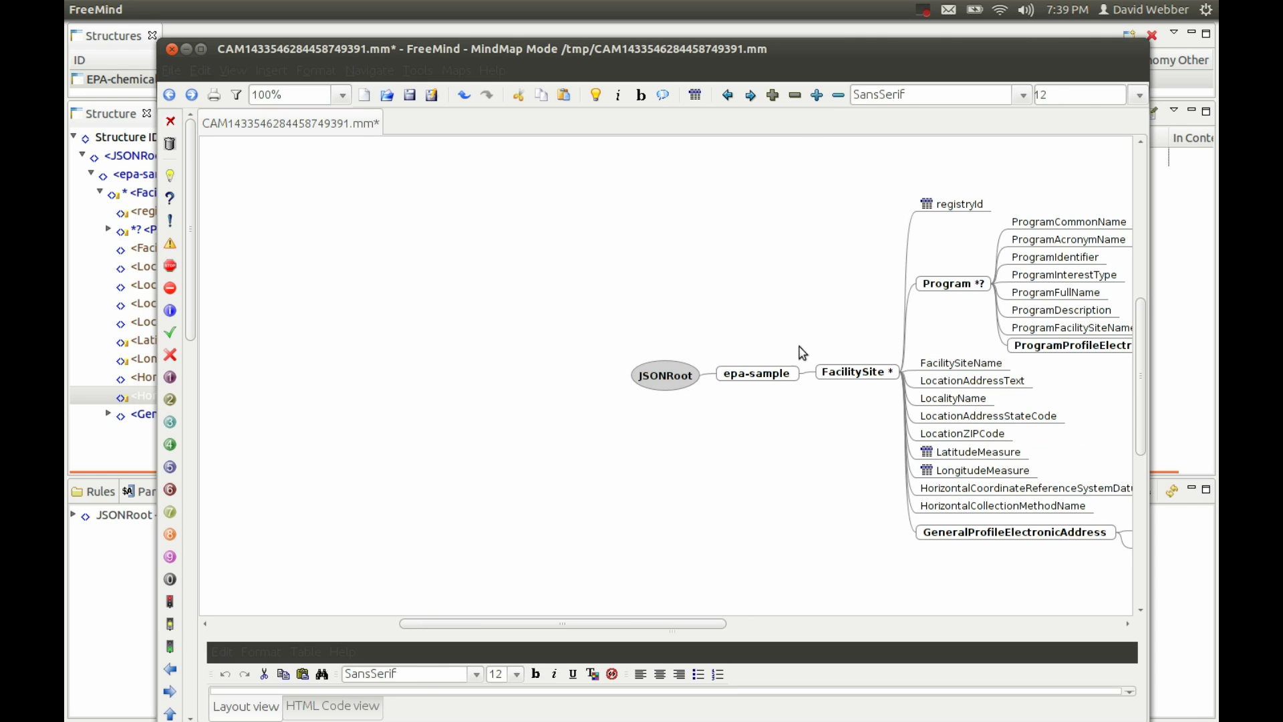
pyautogui.moveTo(652, 623); pyautogui.dragTo(750, 626)
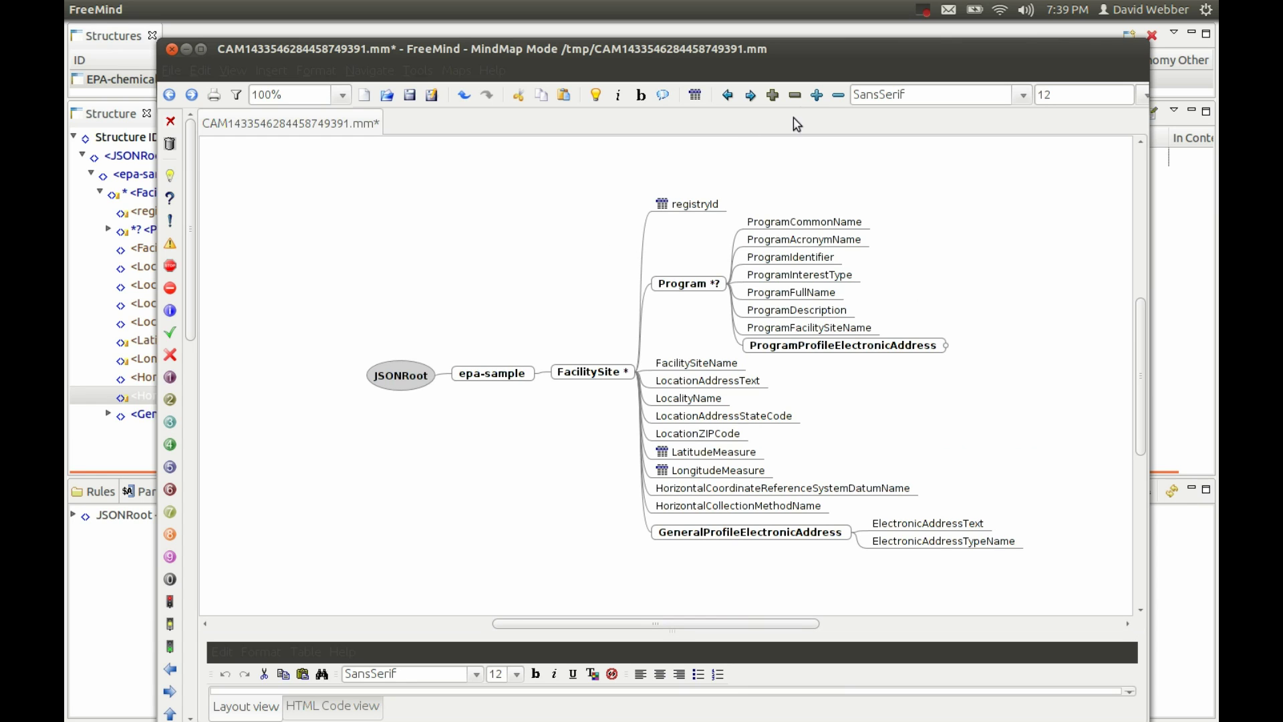
pyautogui.click(819, 345)
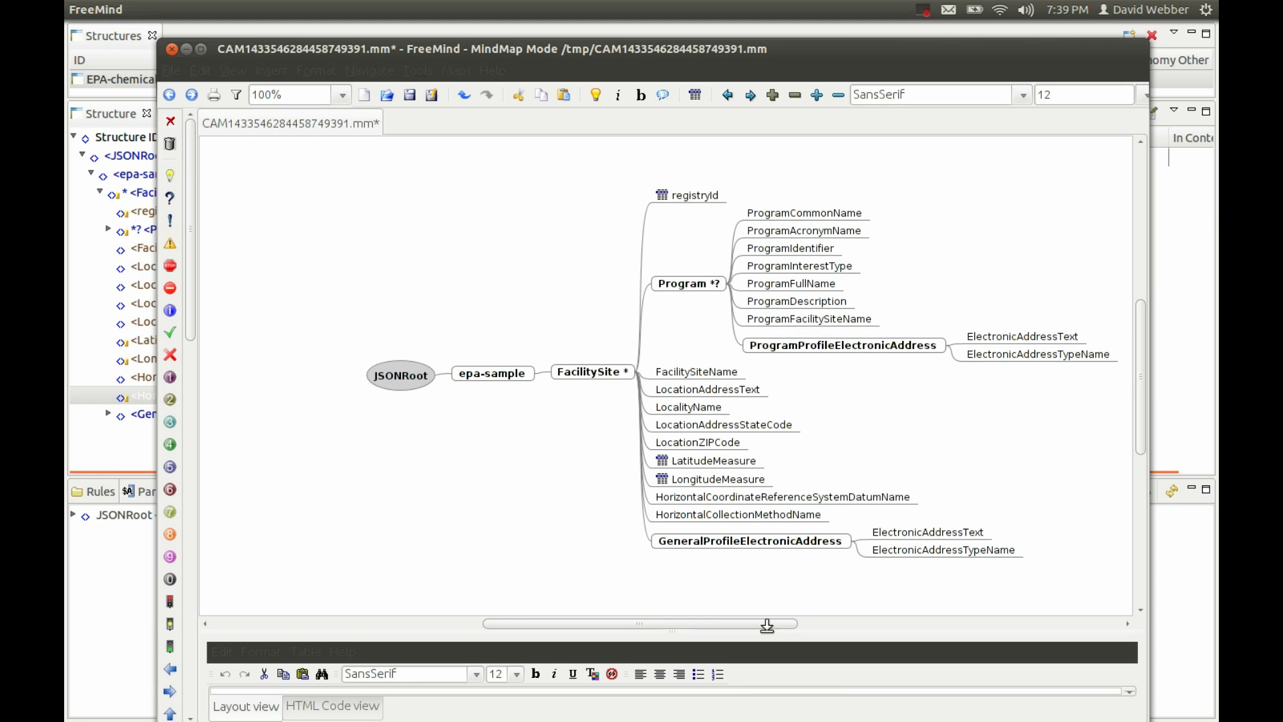
pyautogui.moveTo(760, 624); pyautogui.dragTo(793, 634)
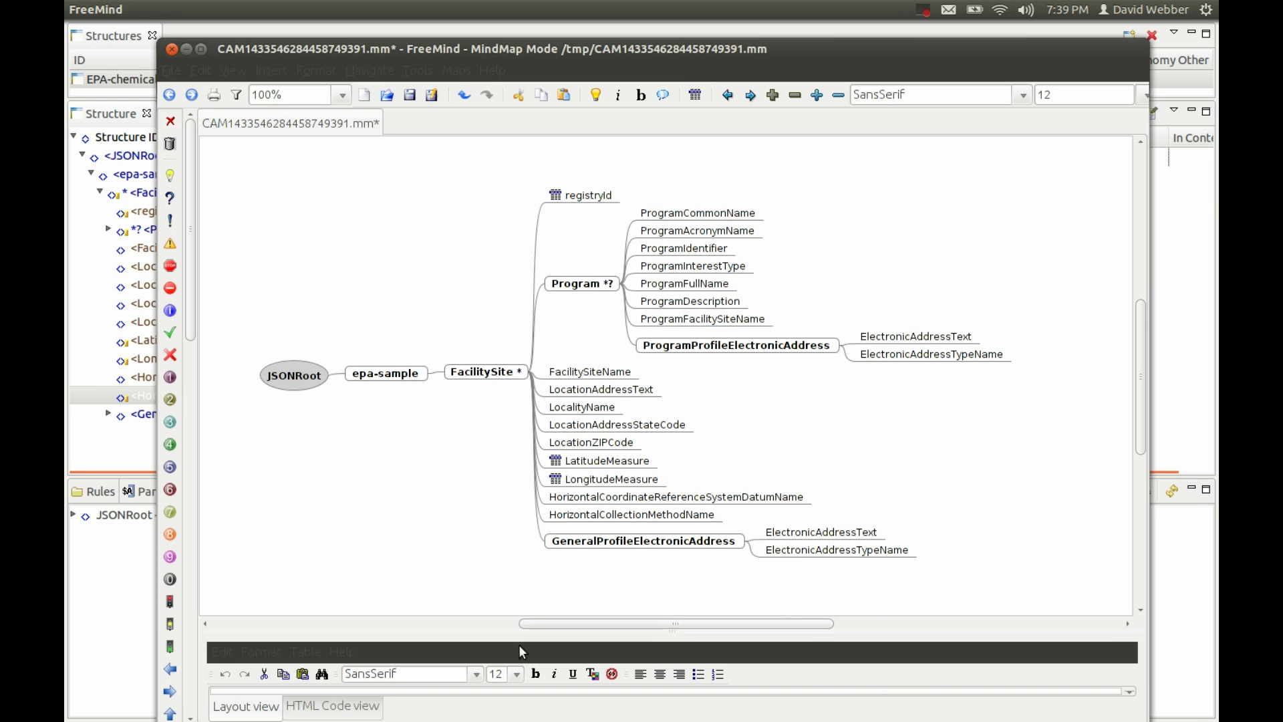
pyautogui.click(171, 48)
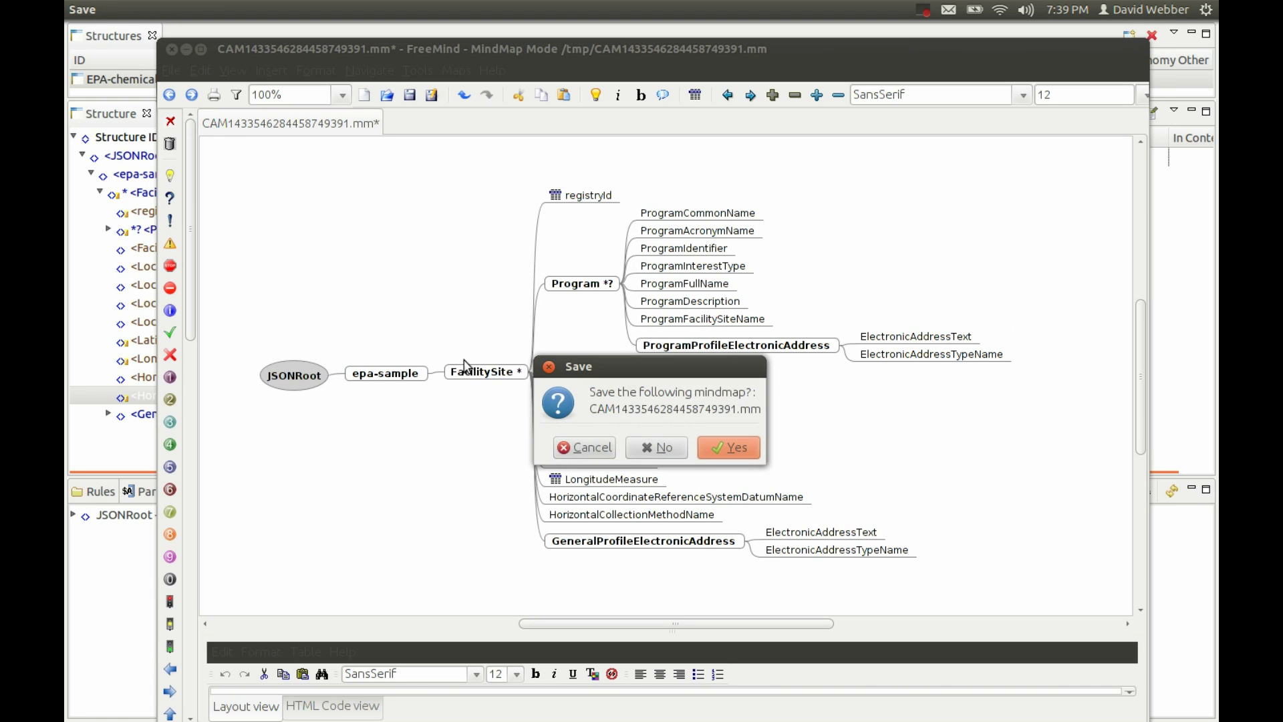
pyautogui.click(656, 447)
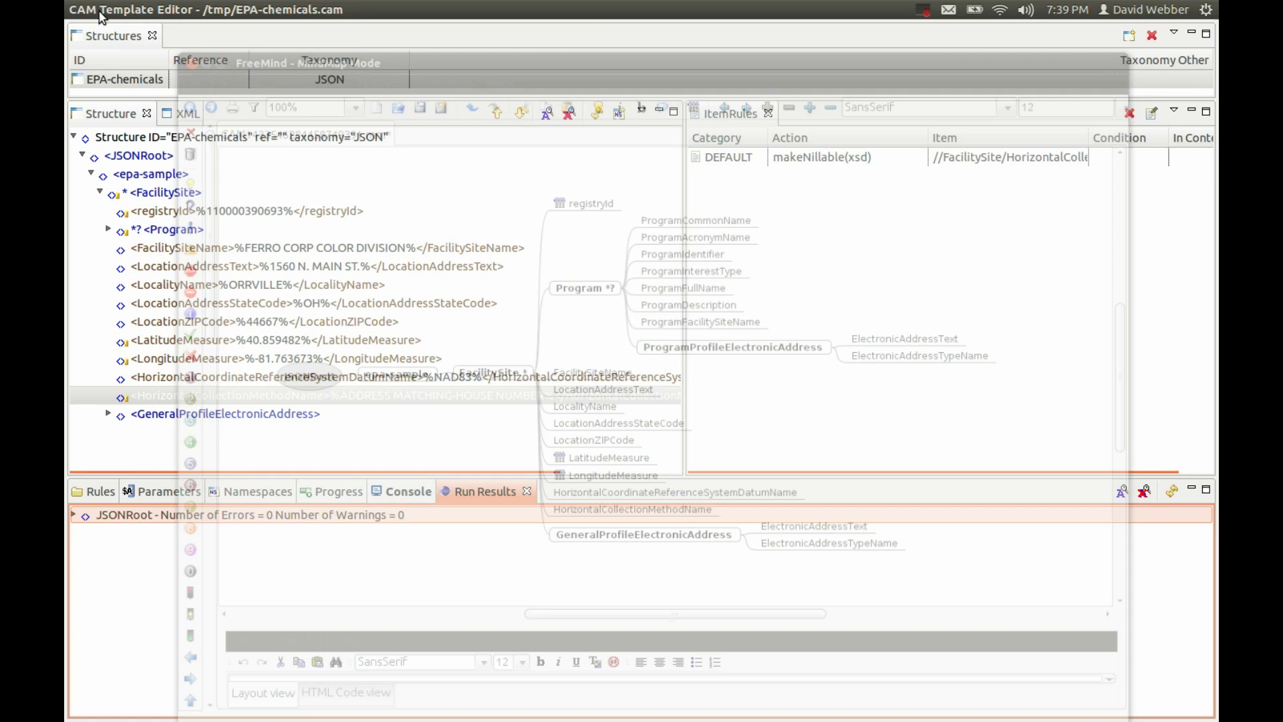
# Export the template as an XSD schema to /tmp/EPA/ with JAXB binding generation enabled
pyautogui.click(132, 10)
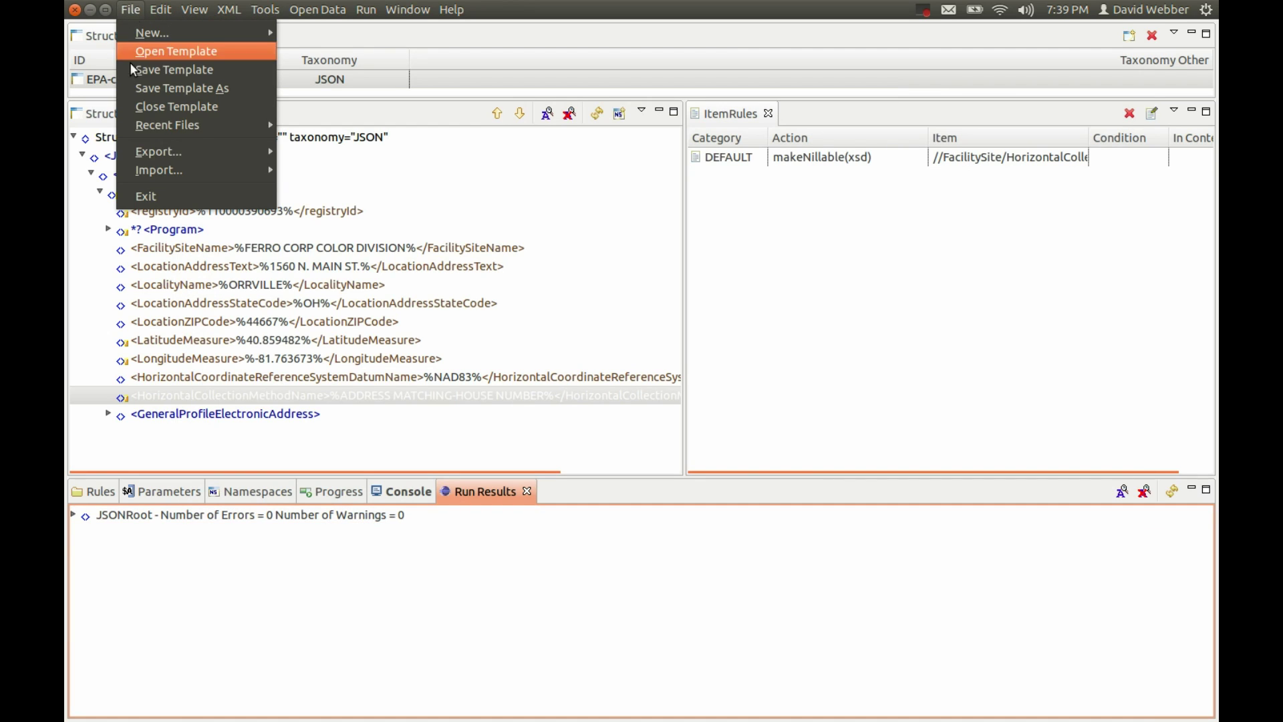
pyautogui.moveTo(168, 152)
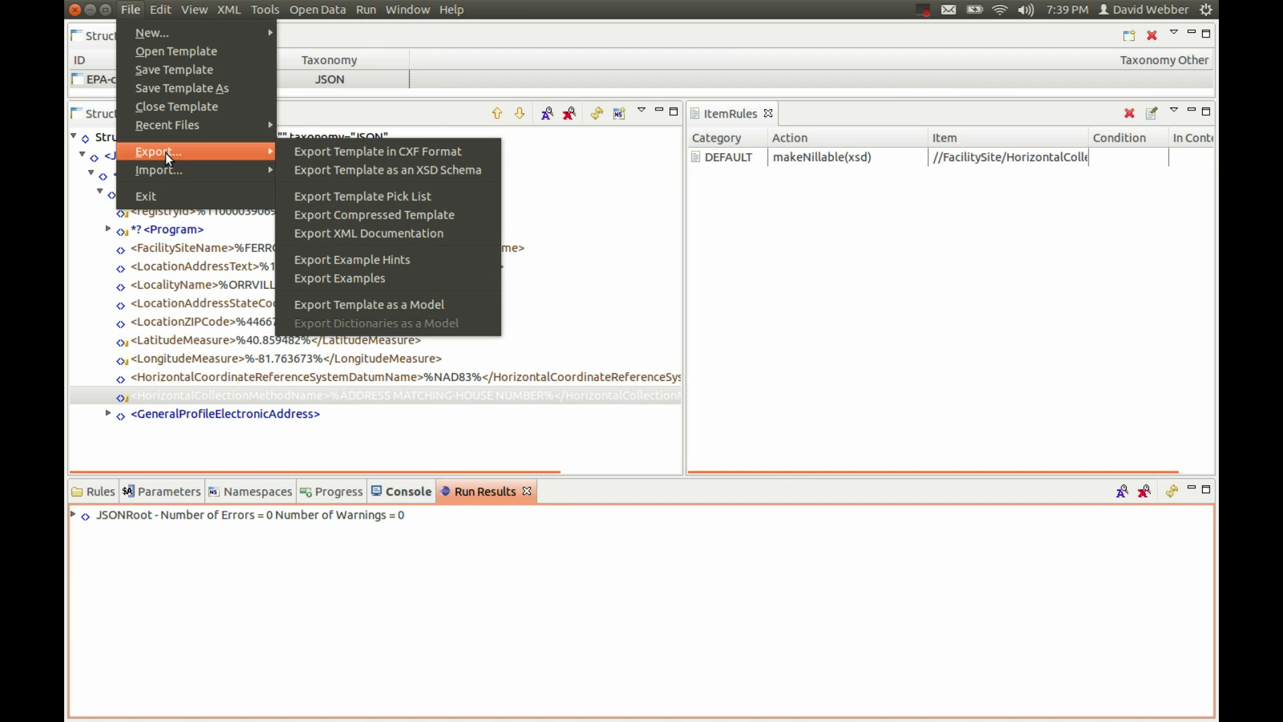
pyautogui.click(342, 172)
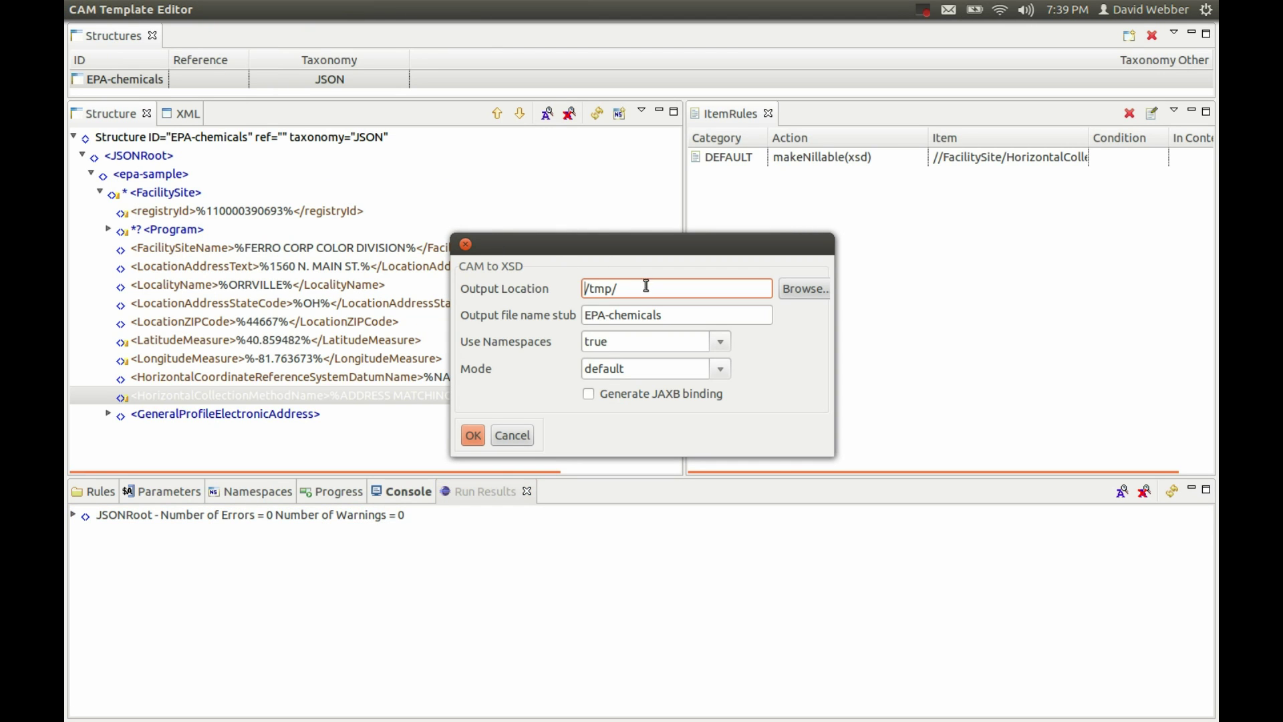
pyautogui.write('EPA?')
pyautogui.click(588, 394)
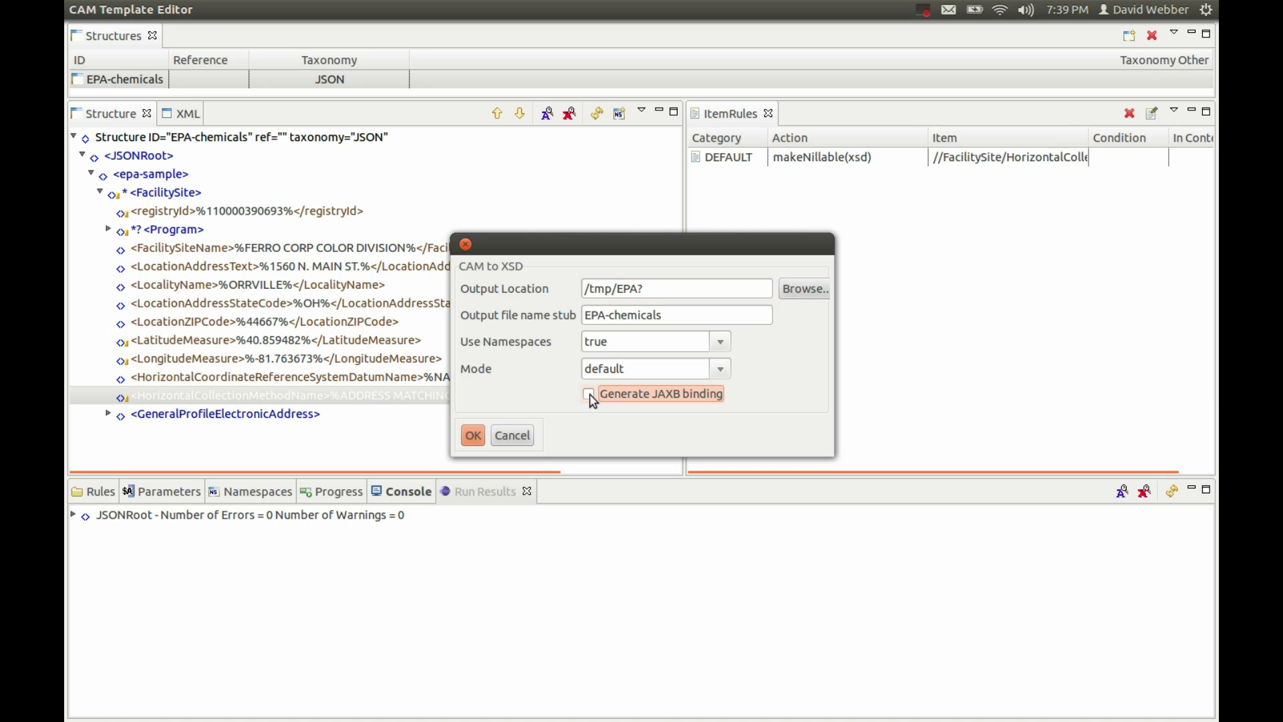
pyautogui.click(645, 290)
pyautogui.press('BackSpace')
pyautogui.write('/')
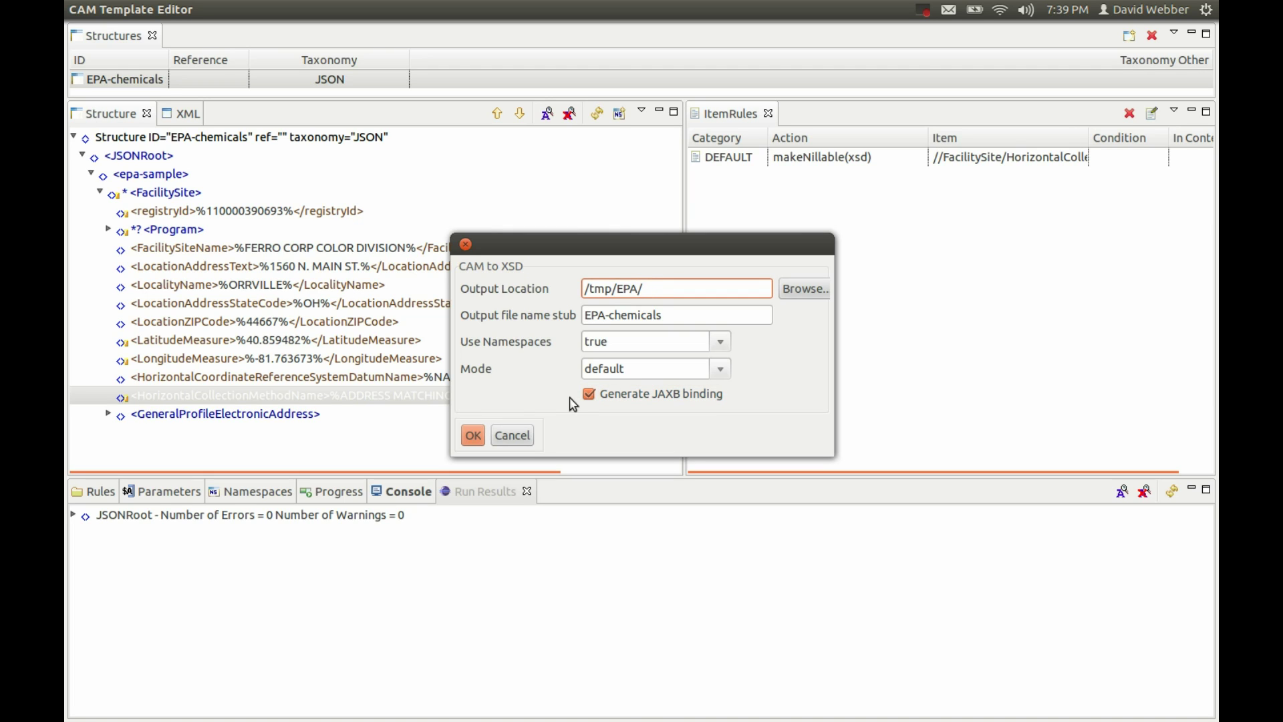
pyautogui.click(474, 438)
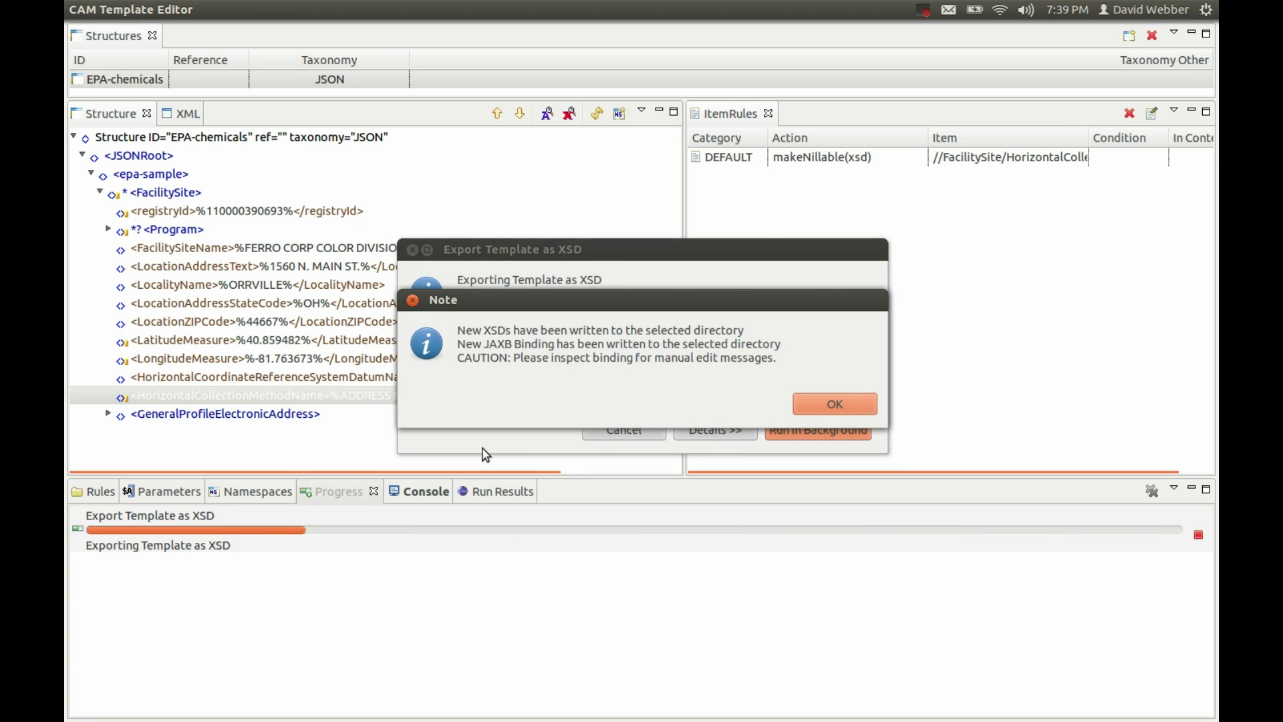
pyautogui.click(835, 404)
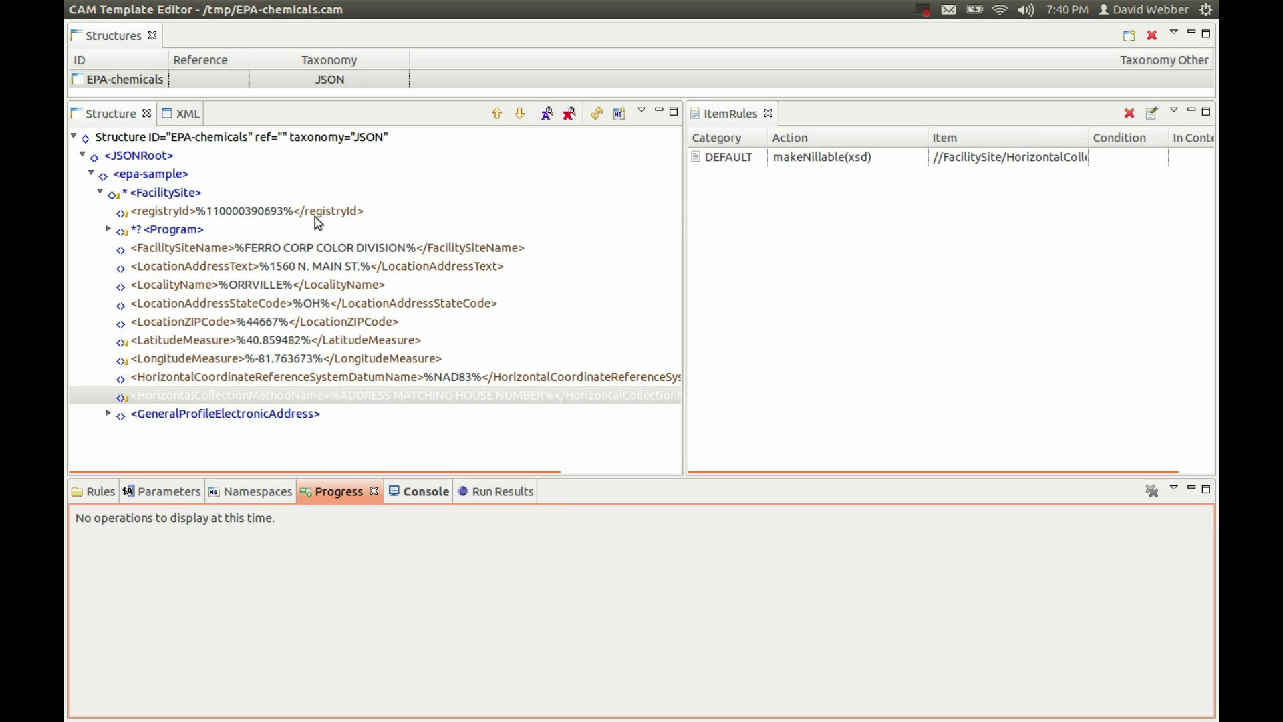
pyautogui.click(321, 249)
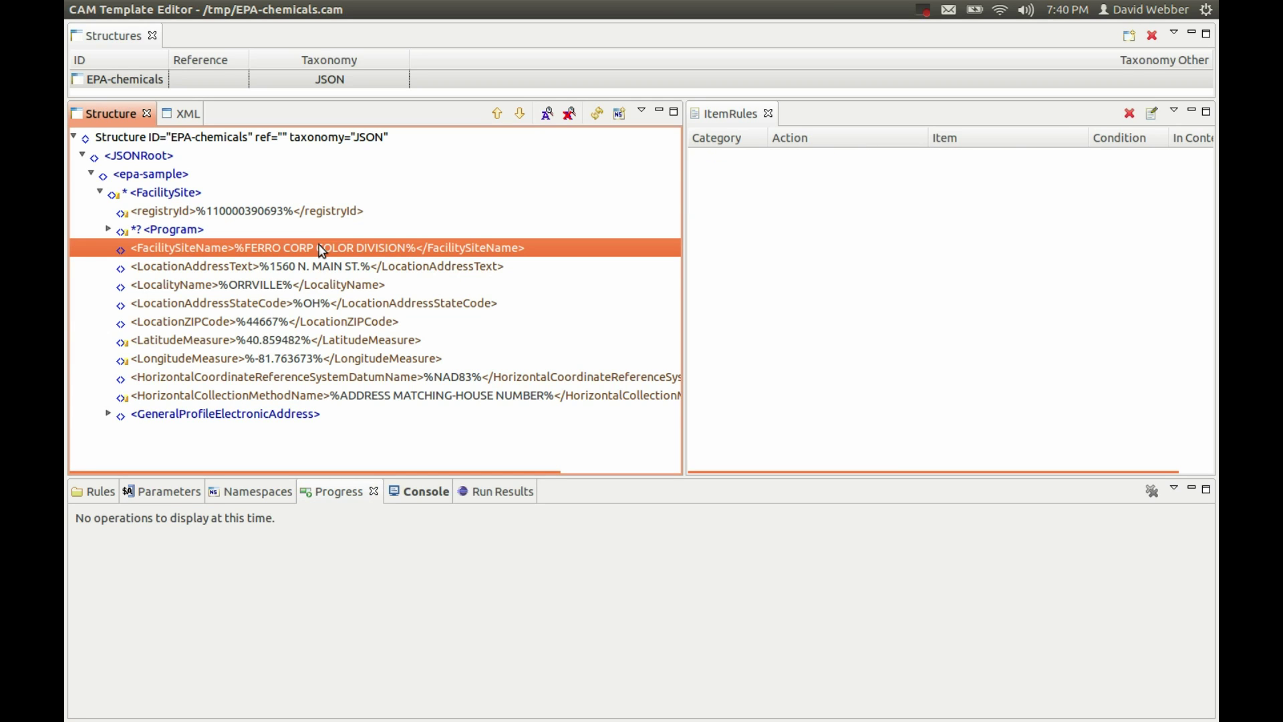